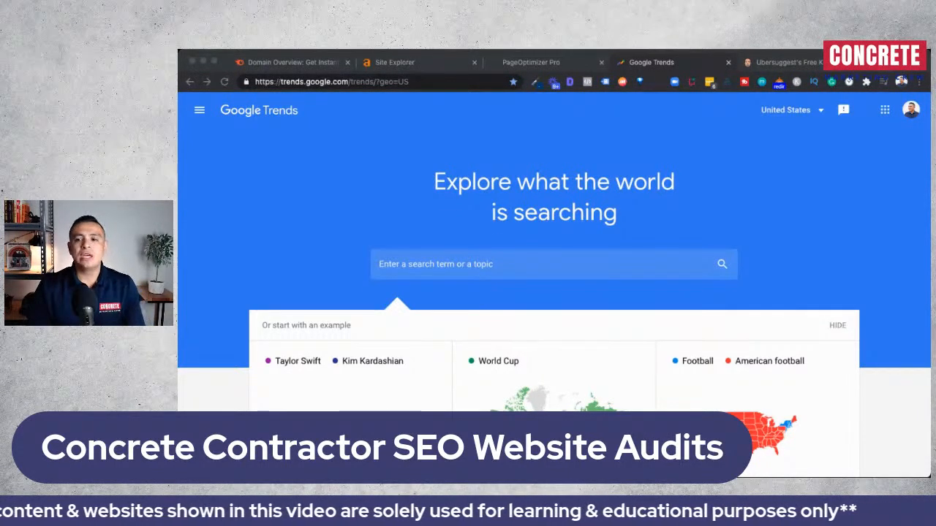
Open the Concrete Marketing Crew website, concretemarketingcrew.com, in a new browser tab
{"action": "left_click", "coordinate": [839, 234]}
{"action": "key", "text": "ctrl+t"}
{"action": "type", "text": "concrete"}
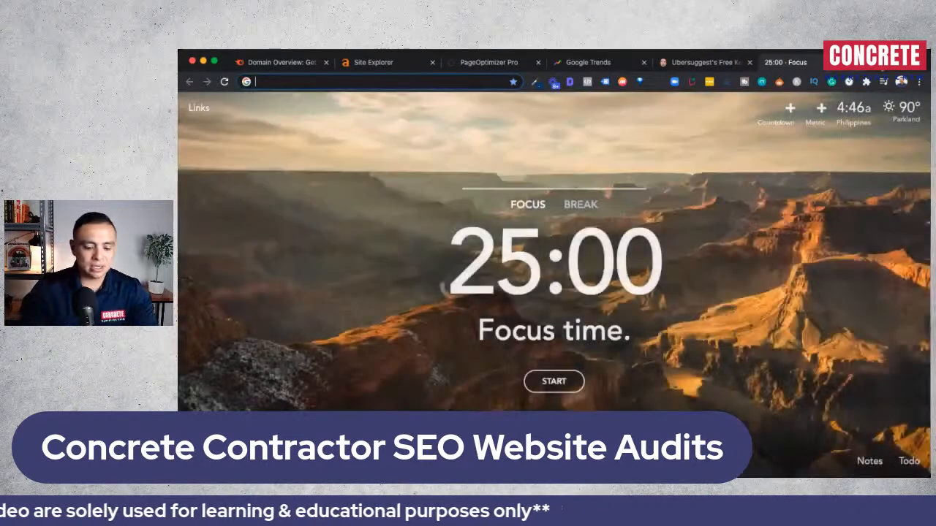
{"action": "key", "text": "Return"}
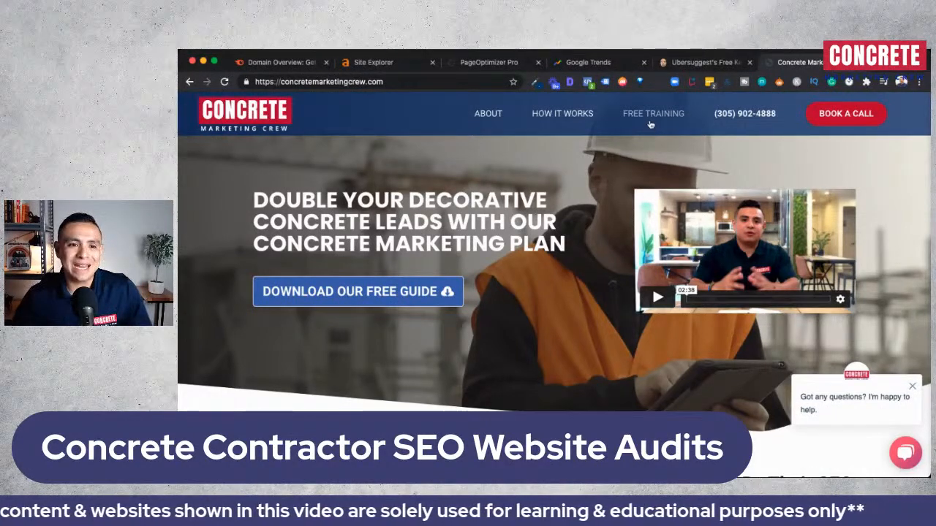
Search Google Trends for the term "concrete contractors" in the United States
{"action": "left_click", "coordinate": [375, 65]}
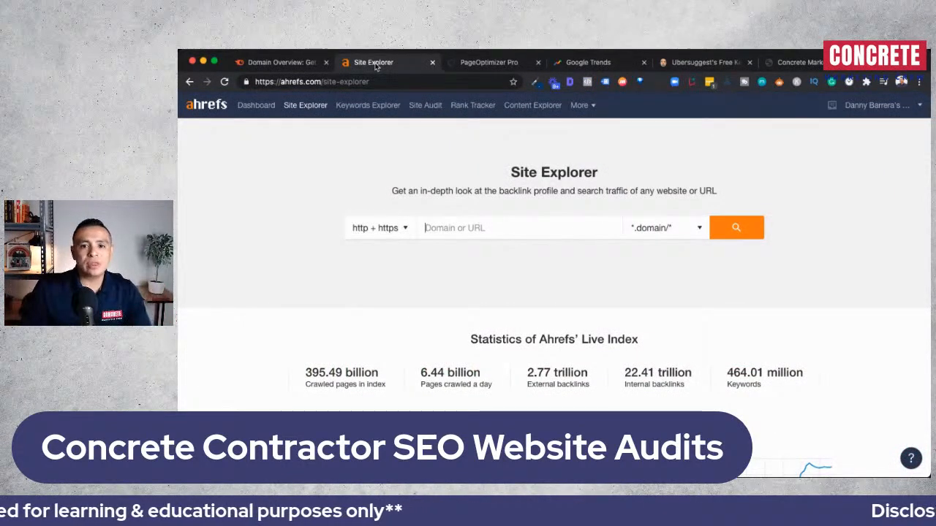
{"action": "left_click", "coordinate": [568, 63]}
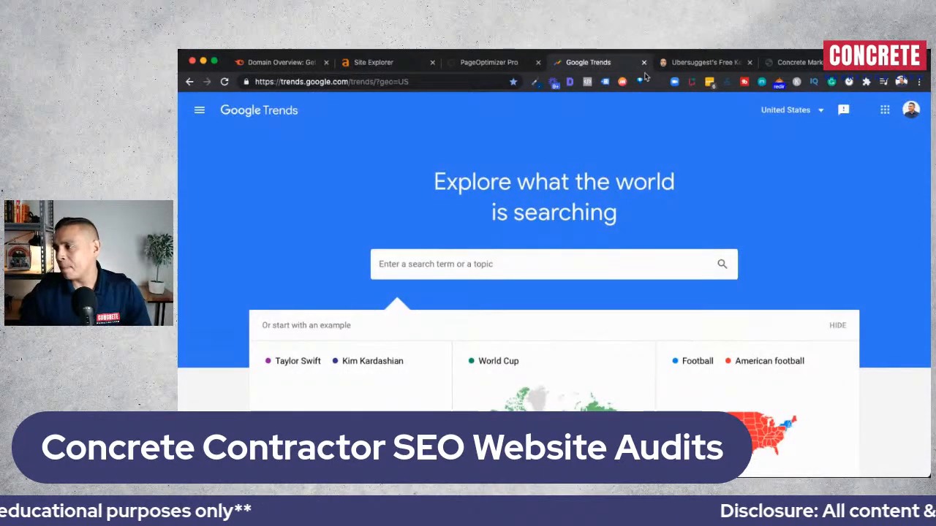
{"action": "left_click", "coordinate": [517, 262]}
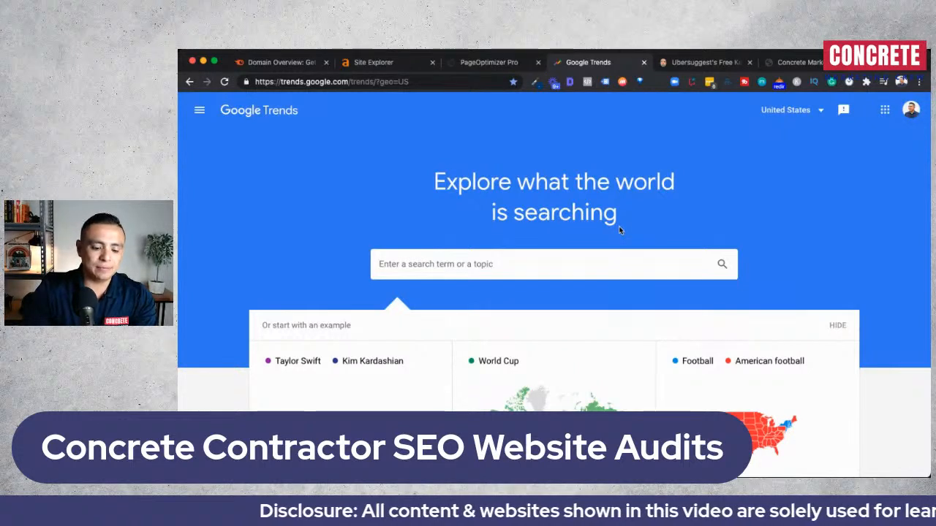
{"action": "type", "text": "con"}
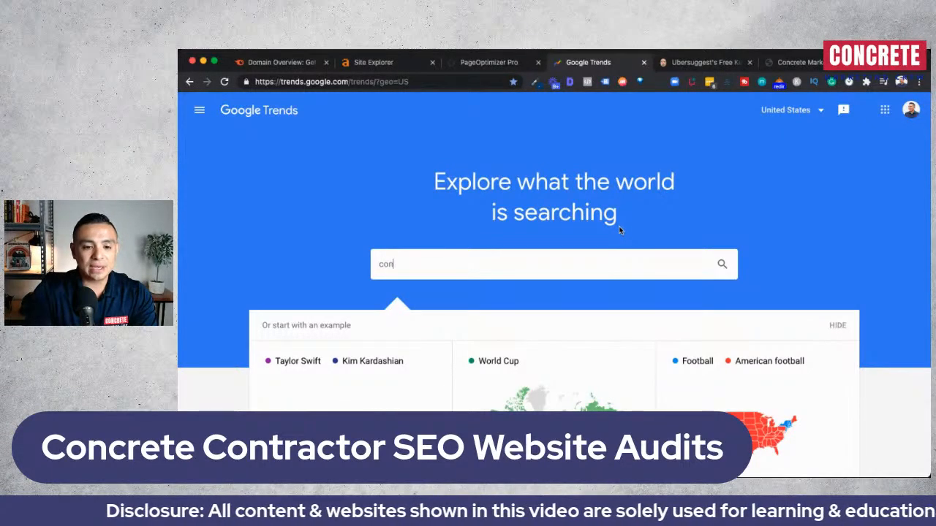
{"action": "type", "text": "crete con"}
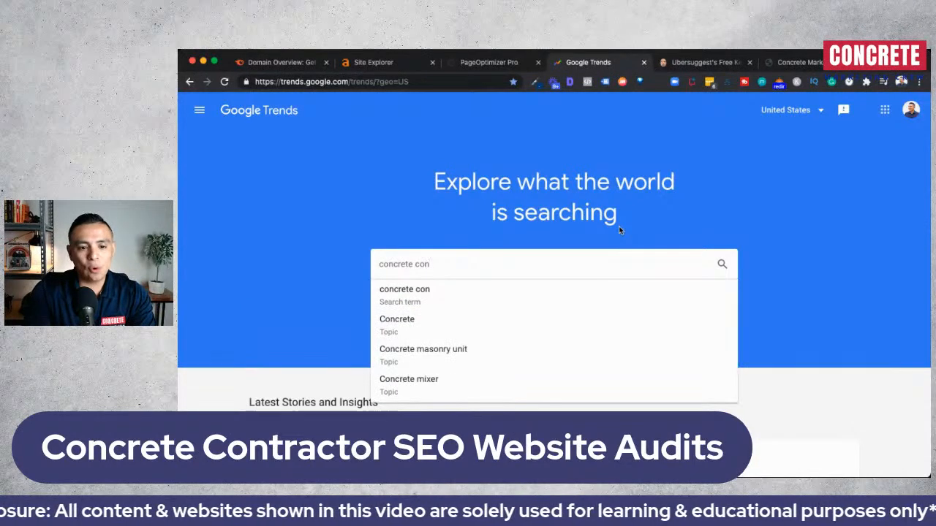
{"action": "type", "text": "tra"}
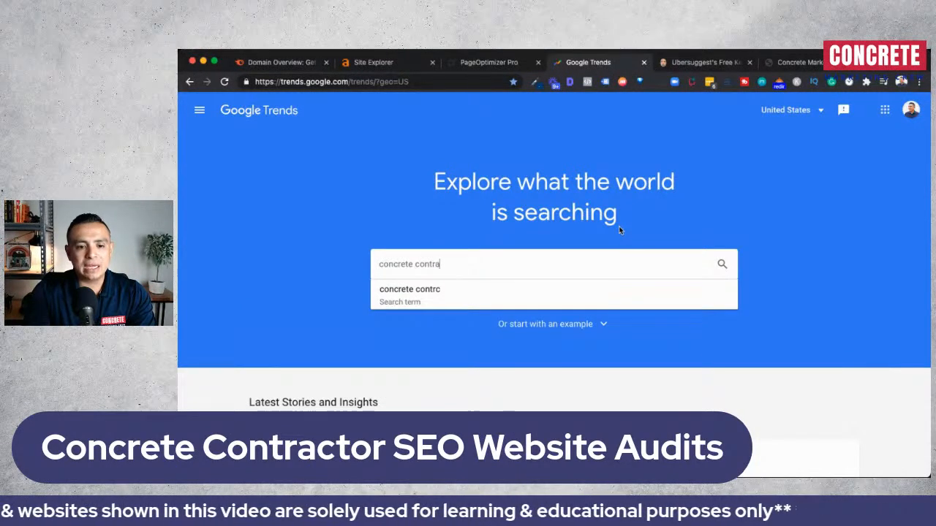
{"action": "type", "text": "ctors"}
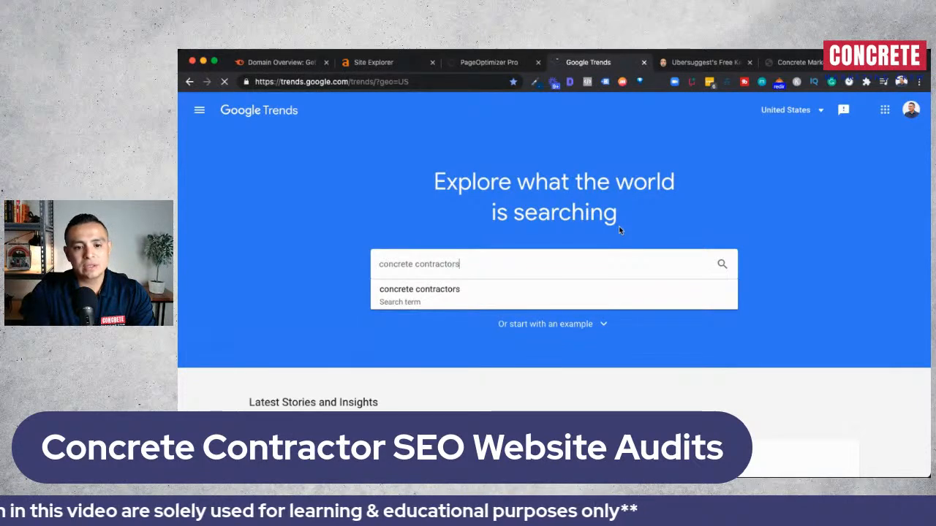
{"action": "key", "text": "Return"}
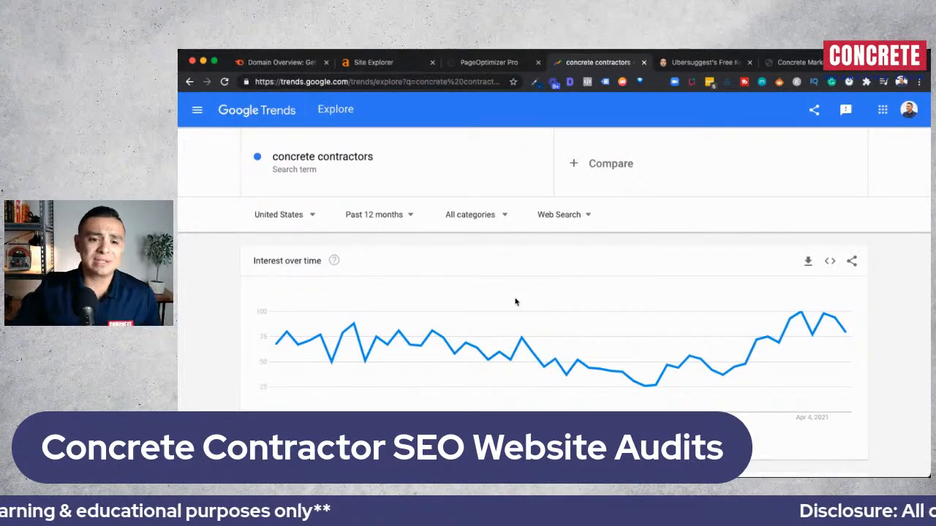
Narrow the "concrete contractors" trend to Ohio using the interest by subregion data
{"action": "scroll", "coordinate": [516, 302], "scroll_direction": "down", "scroll_amount": 3}
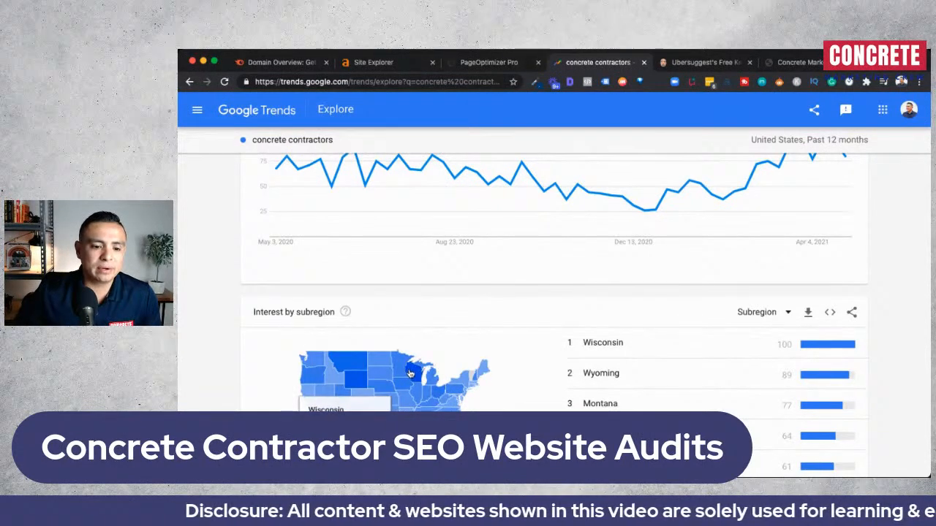
{"action": "mouse_move", "coordinate": [429, 395]}
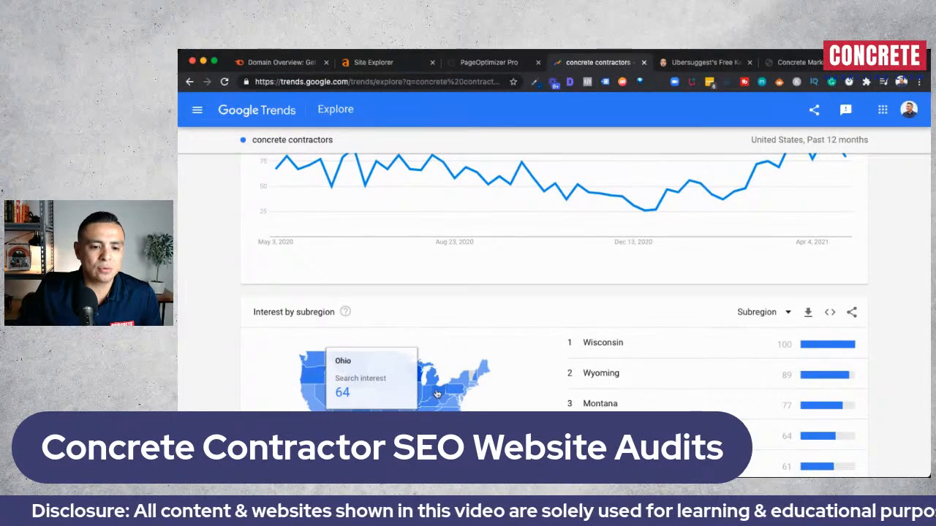
{"action": "left_click", "coordinate": [437, 395]}
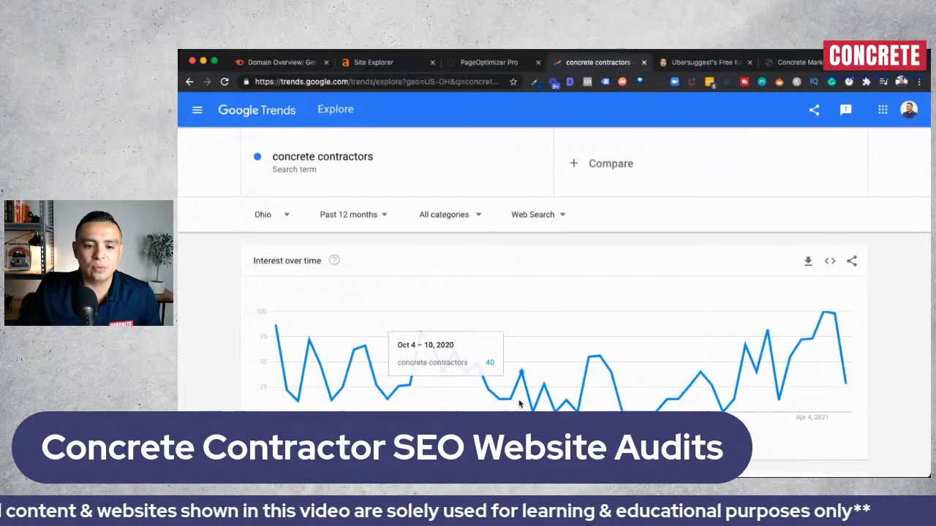
Narrow the Ohio trend further to the Dayton OH metro area and review its interest over time
{"action": "scroll", "coordinate": [569, 391], "scroll_direction": "down", "scroll_amount": 3}
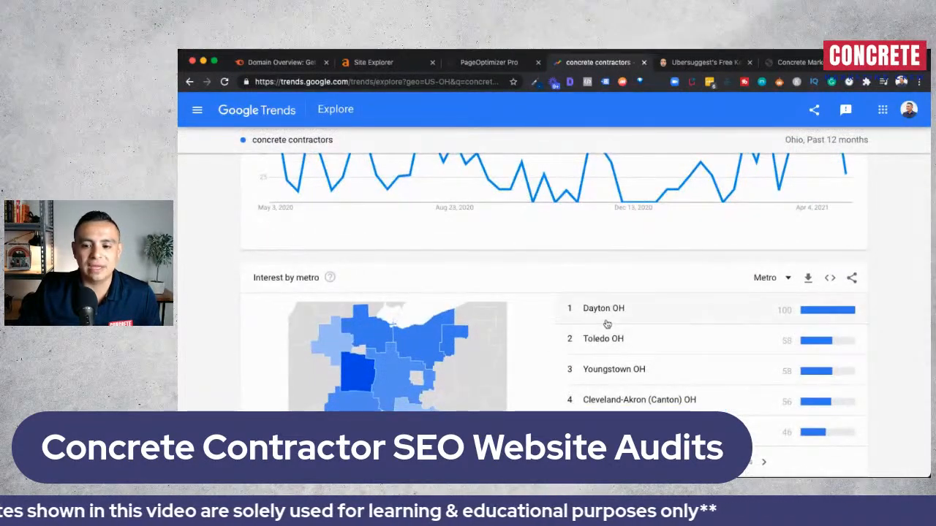
{"action": "mouse_move", "coordinate": [351, 378]}
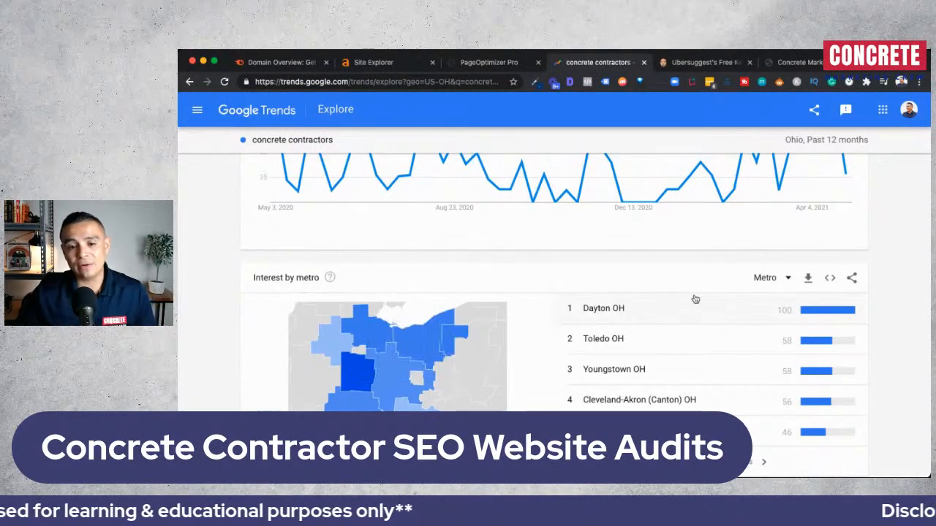
{"action": "left_click", "coordinate": [606, 309]}
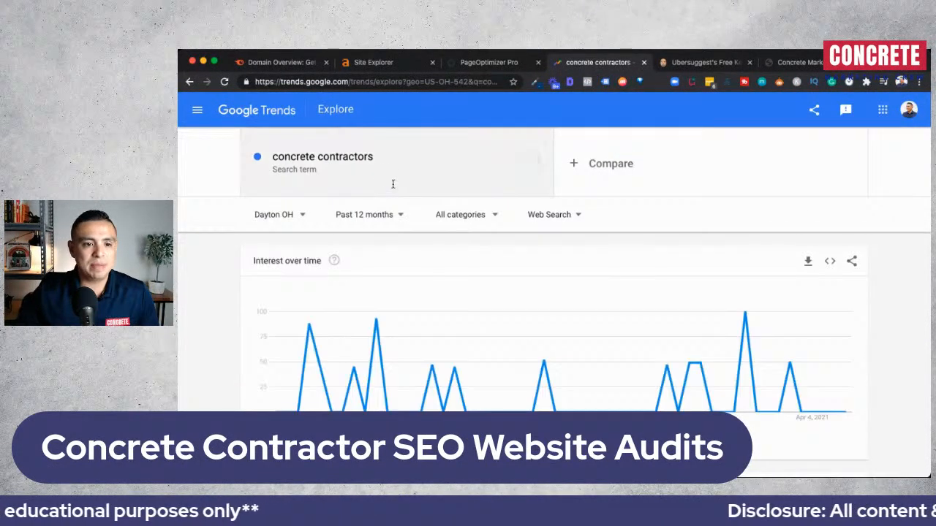
{"action": "scroll", "coordinate": [518, 328], "scroll_direction": "down", "scroll_amount": 3}
{"action": "scroll", "coordinate": [564, 294], "scroll_direction": "up", "scroll_amount": 3}
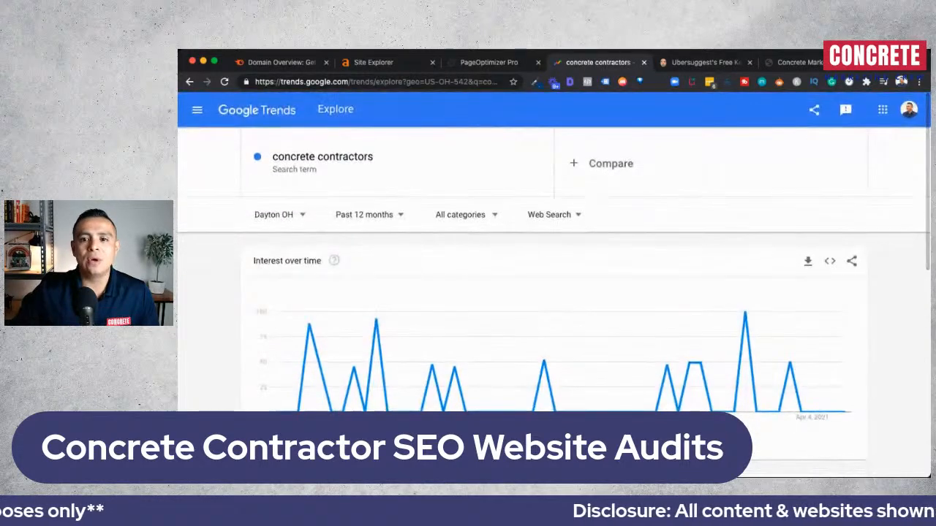
Open the I Search From site, isearchfrom.com, in a new browser tab
{"action": "left_click", "coordinate": [713, 63]}
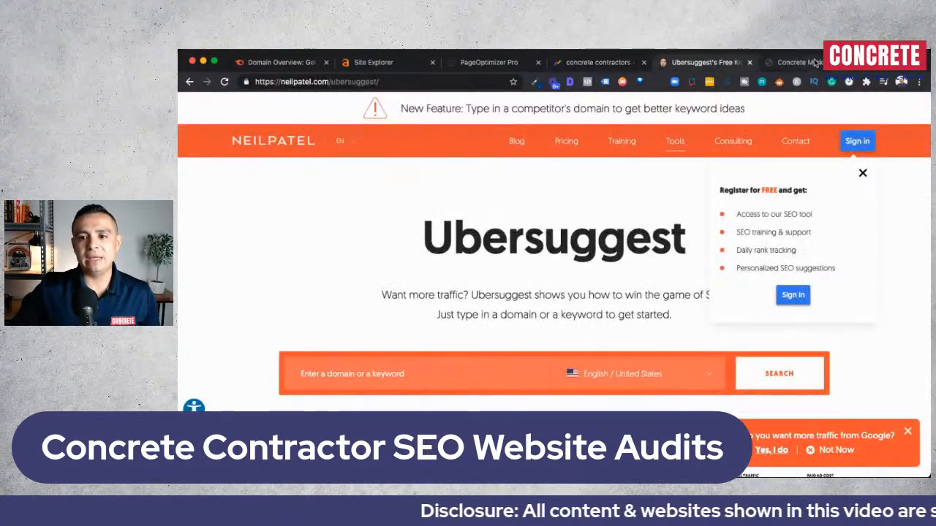
{"action": "left_click", "coordinate": [804, 63]}
{"action": "left_click", "coordinate": [867, 64]}
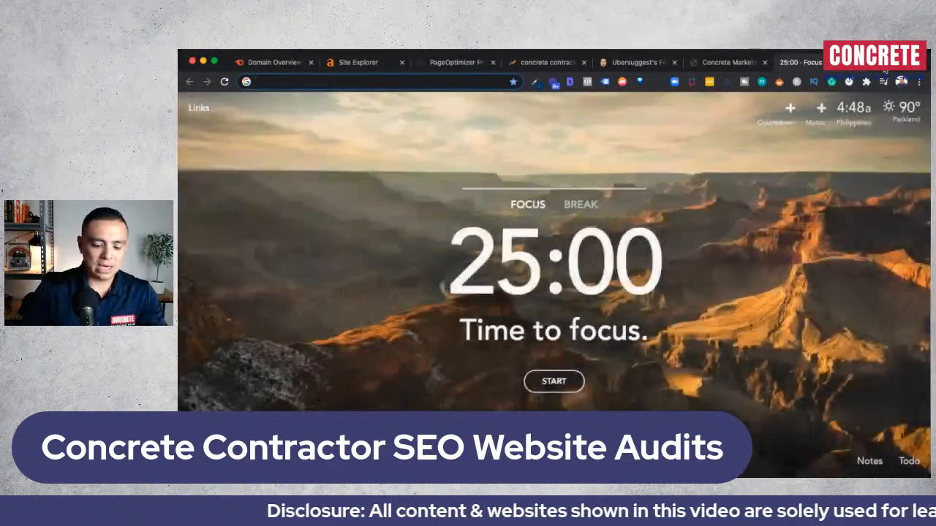
{"action": "key", "text": "Return"}
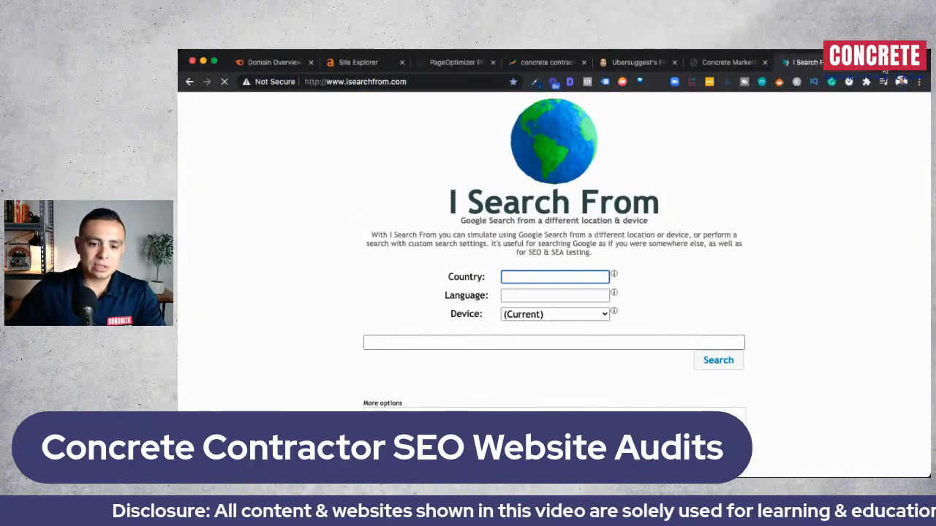
Set the simulated search country to United States, leaving the language blank
{"action": "type", "text": "uni"}
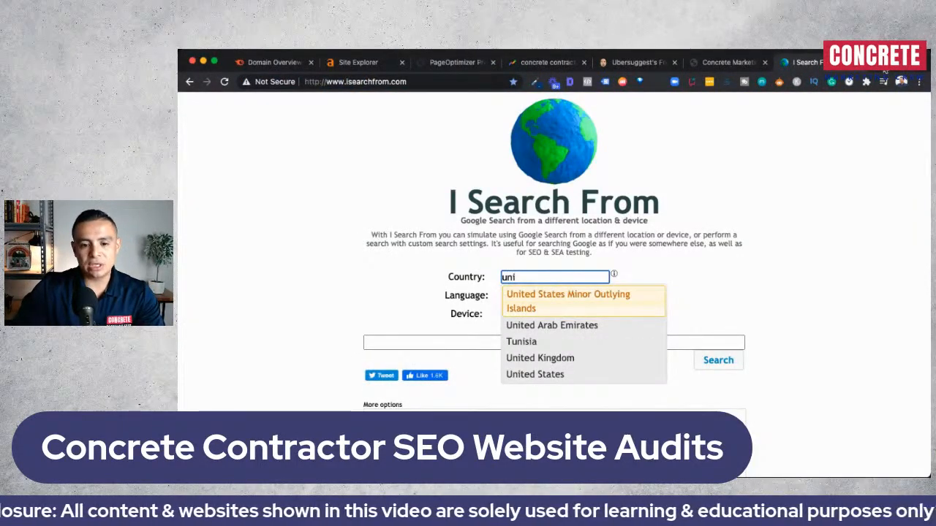
{"action": "key", "text": "Down"}
{"action": "key", "text": "Down"}
{"action": "key", "text": "Down"}
{"action": "key", "text": "Down"}
{"action": "key", "text": "Tab"}
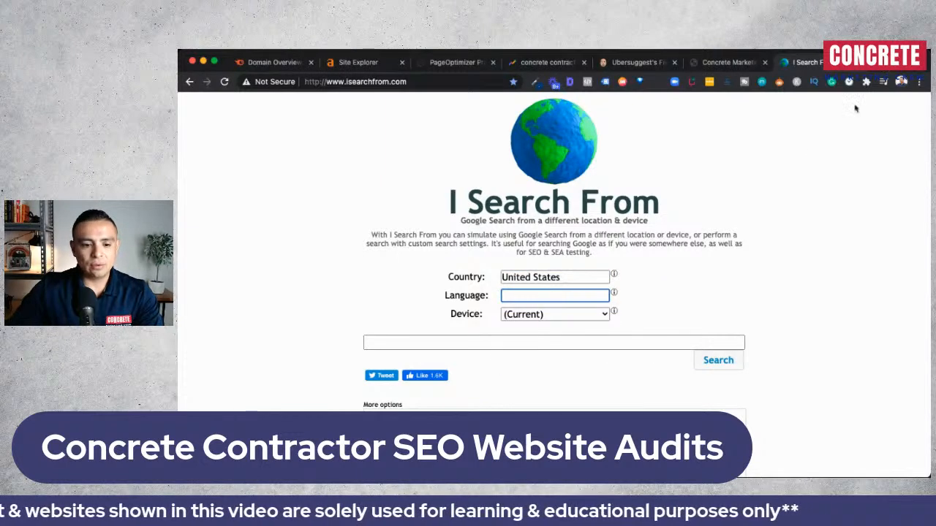
{"action": "key", "text": "Tab"}
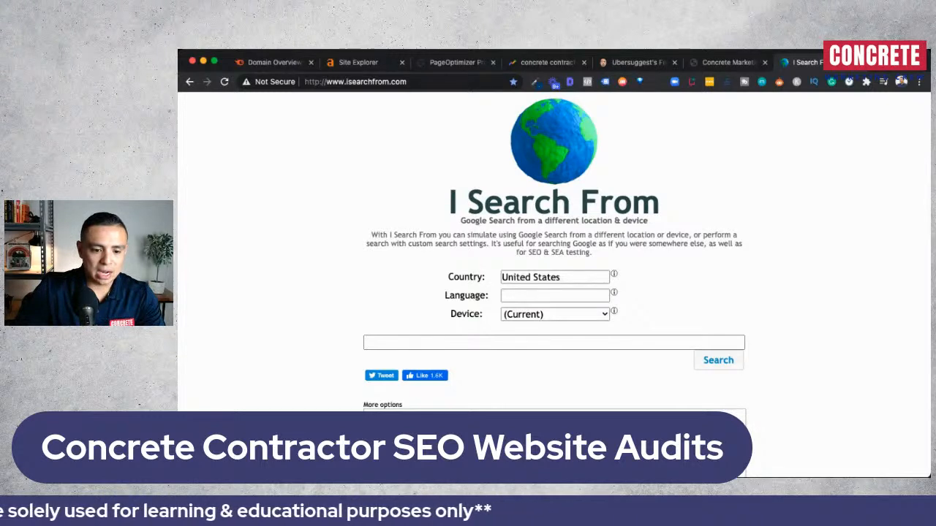
Run the simulated Google search for "concrete contractors"
{"action": "left_click", "coordinate": [511, 343]}
{"action": "type", "text": "concrete contr"}
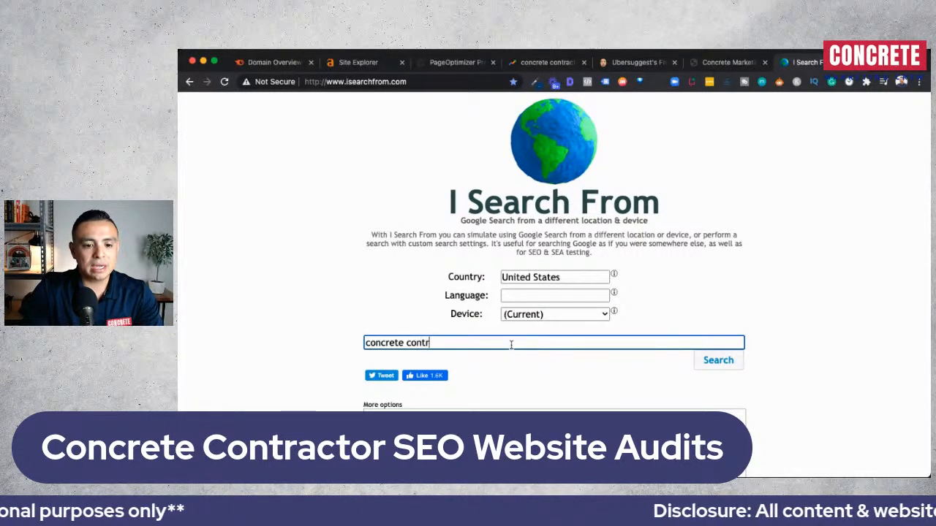
{"action": "type", "text": "actors"}
{"action": "key", "text": "Return"}
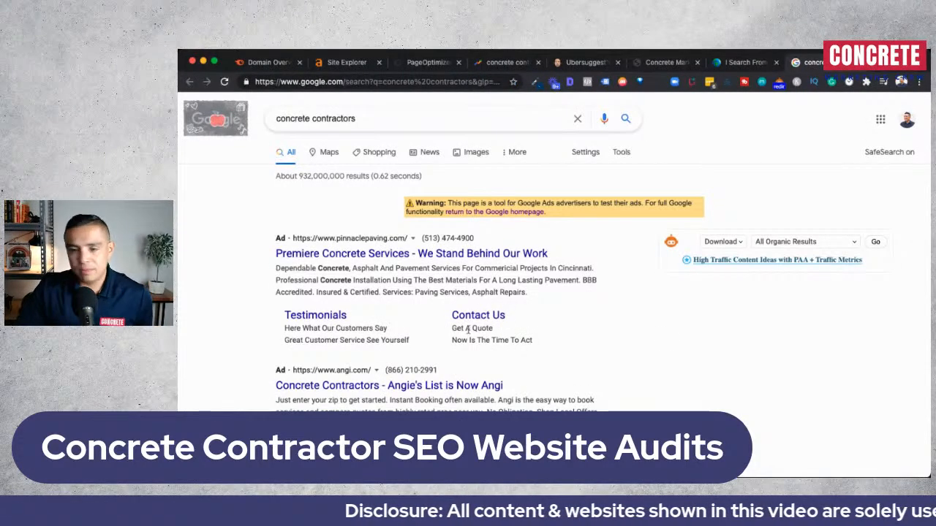
Examine the ads, map listings, organic results and related searches on the "concrete contractors" results page
{"action": "scroll", "coordinate": [502, 334], "scroll_direction": "down", "scroll_amount": 1}
{"action": "scroll", "coordinate": [502, 334], "scroll_direction": "down", "scroll_amount": 5}
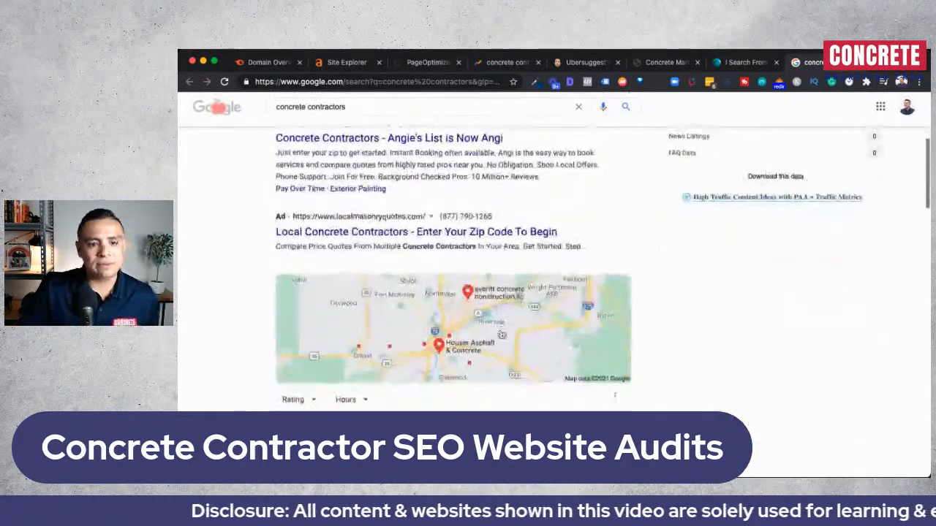
{"action": "scroll", "coordinate": [501, 334], "scroll_direction": "down", "scroll_amount": 3}
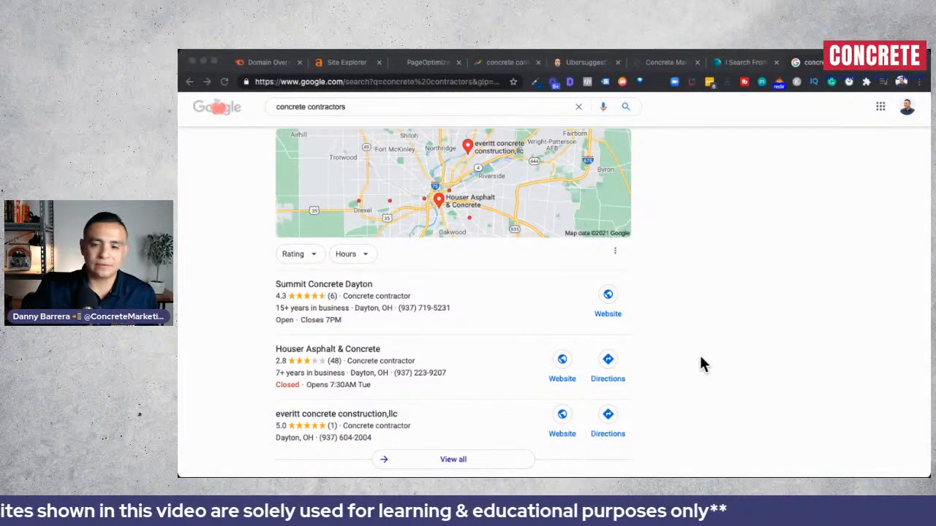
{"action": "scroll", "coordinate": [700, 364], "scroll_direction": "down", "scroll_amount": 3}
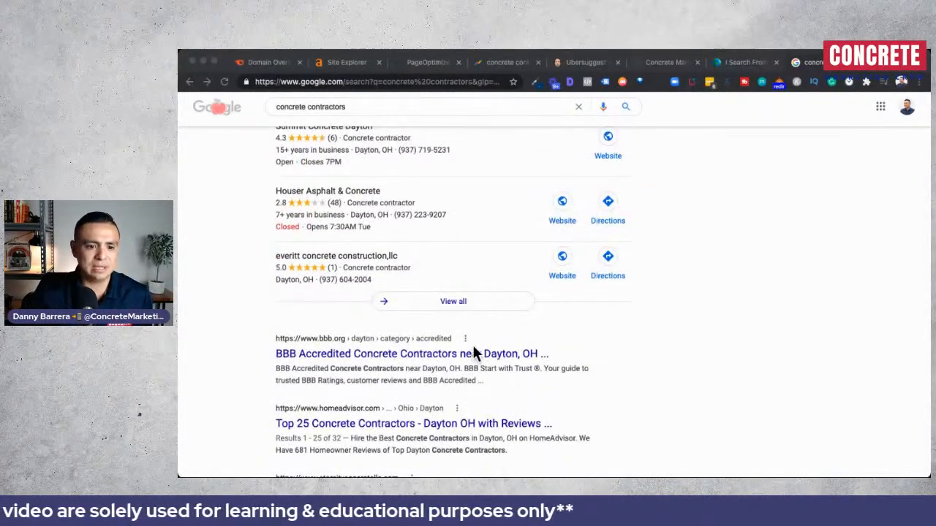
{"action": "scroll", "coordinate": [472, 345], "scroll_direction": "up", "scroll_amount": 10}
{"action": "scroll", "coordinate": [473, 343], "scroll_direction": "down", "scroll_amount": 3}
{"action": "scroll", "coordinate": [473, 349], "scroll_direction": "down", "scroll_amount": 20}
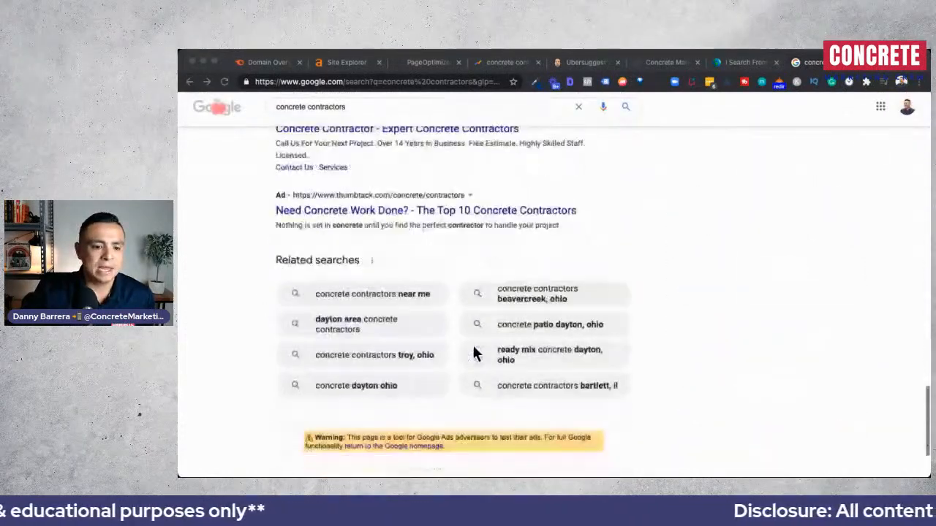
{"action": "scroll", "coordinate": [473, 354], "scroll_direction": "down", "scroll_amount": 3}
{"action": "scroll", "coordinate": [606, 331], "scroll_direction": "up", "scroll_amount": 10}
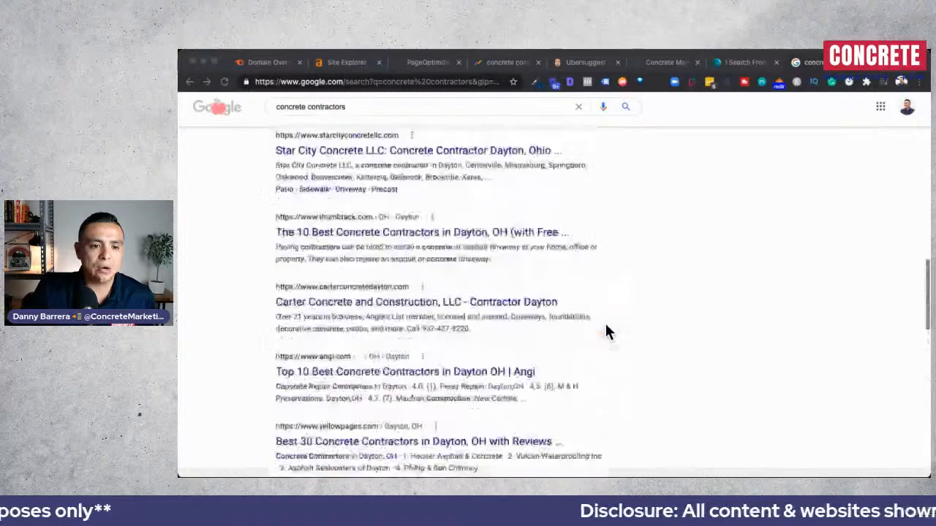
{"action": "scroll", "coordinate": [606, 331], "scroll_direction": "up", "scroll_amount": 2}
{"action": "scroll", "coordinate": [606, 332], "scroll_direction": "down", "scroll_amount": 12}
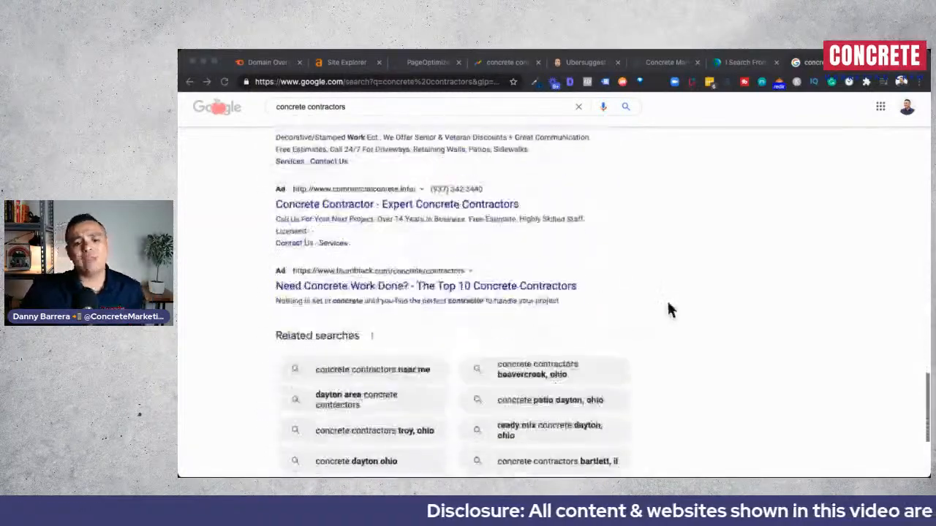
{"action": "scroll", "coordinate": [669, 309], "scroll_direction": "down", "scroll_amount": 3}
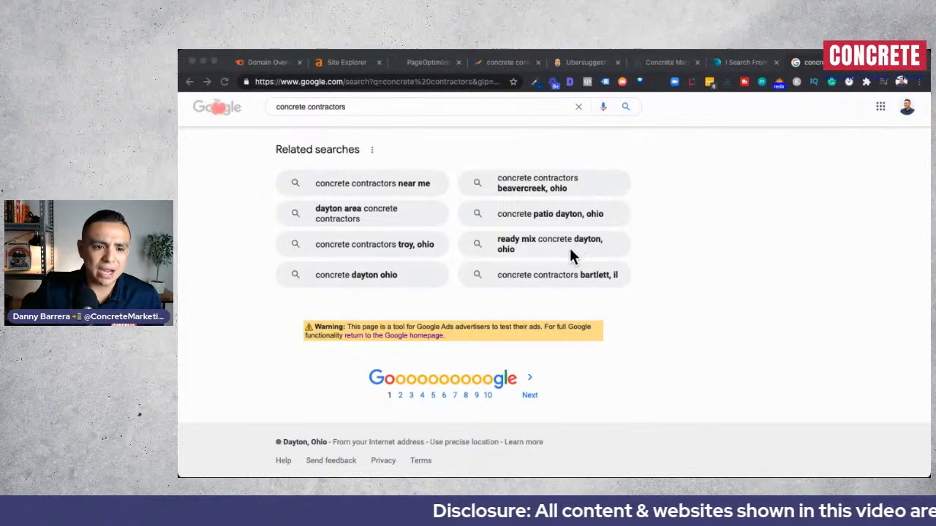
Check the related searches for "concrete contractors near me", then return to the original "concrete contractors" results
{"action": "left_click", "coordinate": [372, 186]}
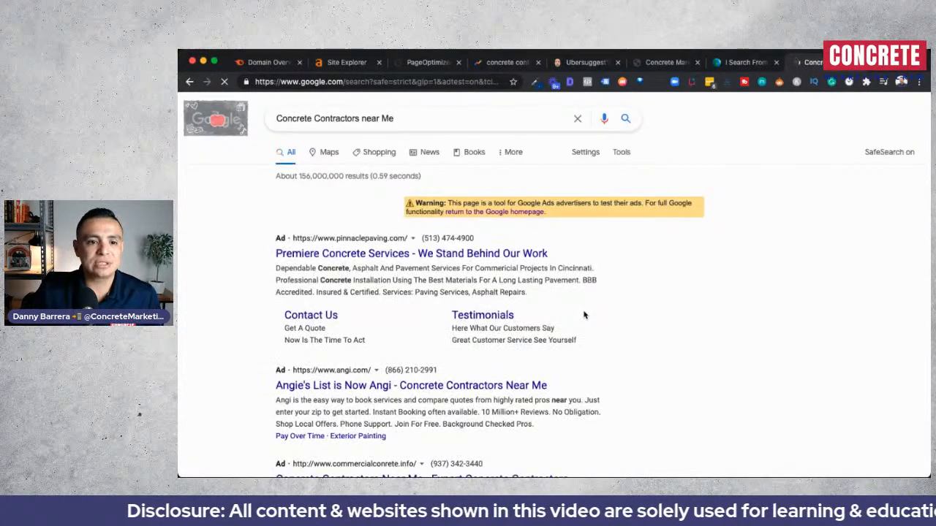
{"action": "scroll", "coordinate": [584, 314], "scroll_direction": "down", "scroll_amount": 10}
{"action": "scroll", "coordinate": [585, 314], "scroll_direction": "down", "scroll_amount": 10}
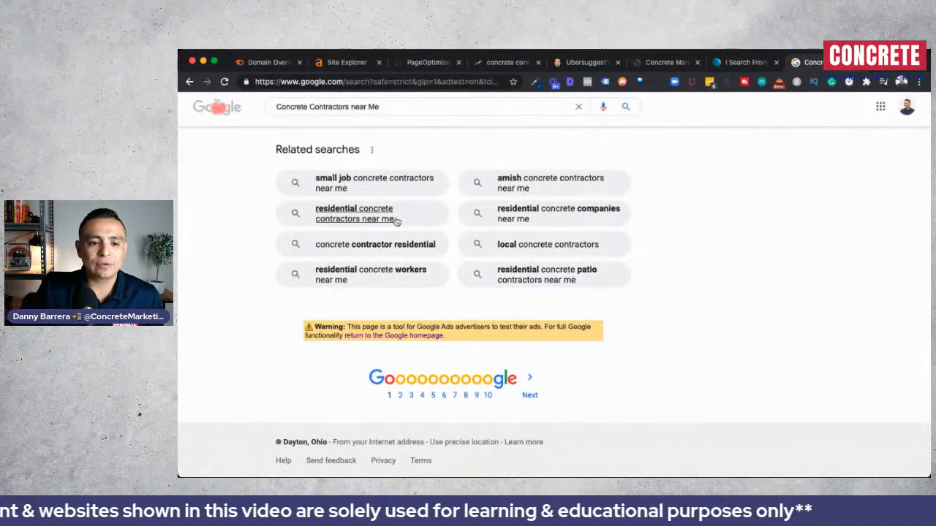
{"action": "left_click", "coordinate": [190, 82]}
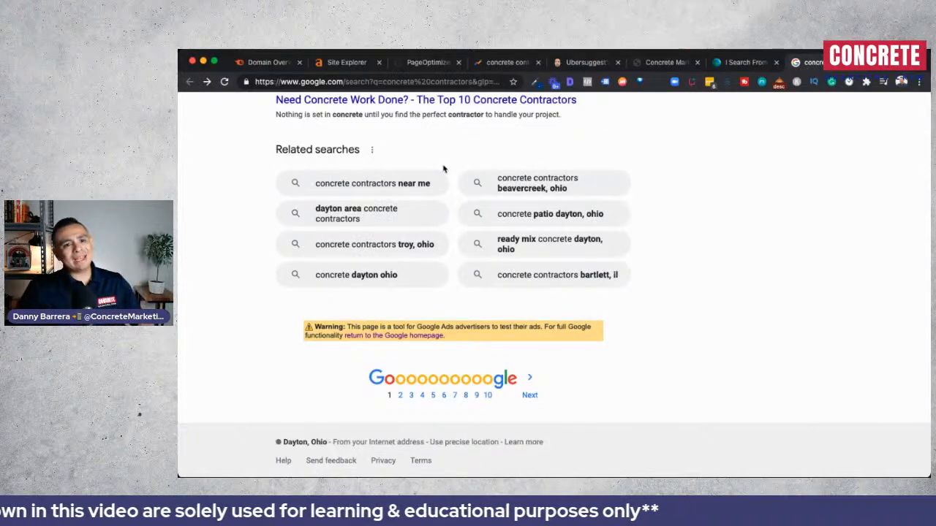
Review the ads and the map listings on the "concrete contractors" results page again
{"action": "scroll", "coordinate": [443, 176], "scroll_direction": "up", "scroll_amount": 15}
{"action": "scroll", "coordinate": [368, 134], "scroll_direction": "up", "scroll_amount": 1}
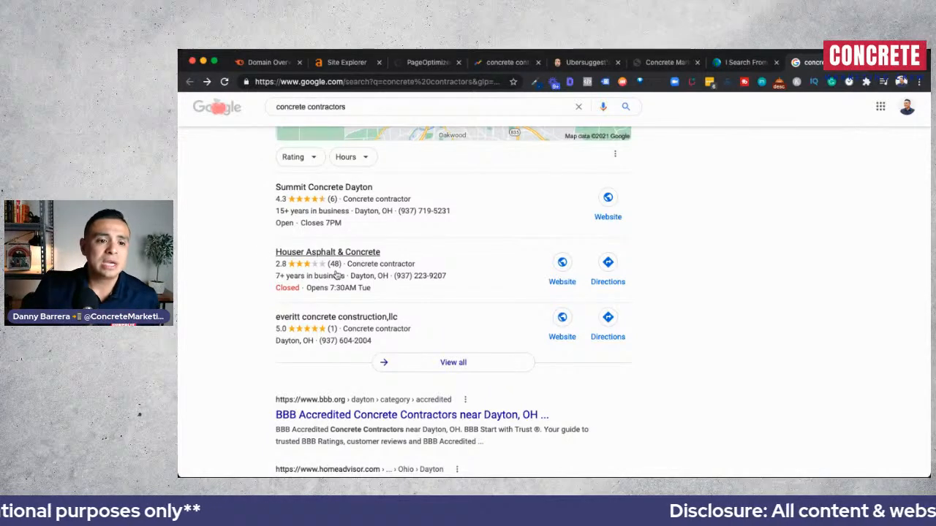
{"action": "scroll", "coordinate": [336, 275], "scroll_direction": "up", "scroll_amount": 5}
{"action": "scroll", "coordinate": [336, 275], "scroll_direction": "up", "scroll_amount": 2}
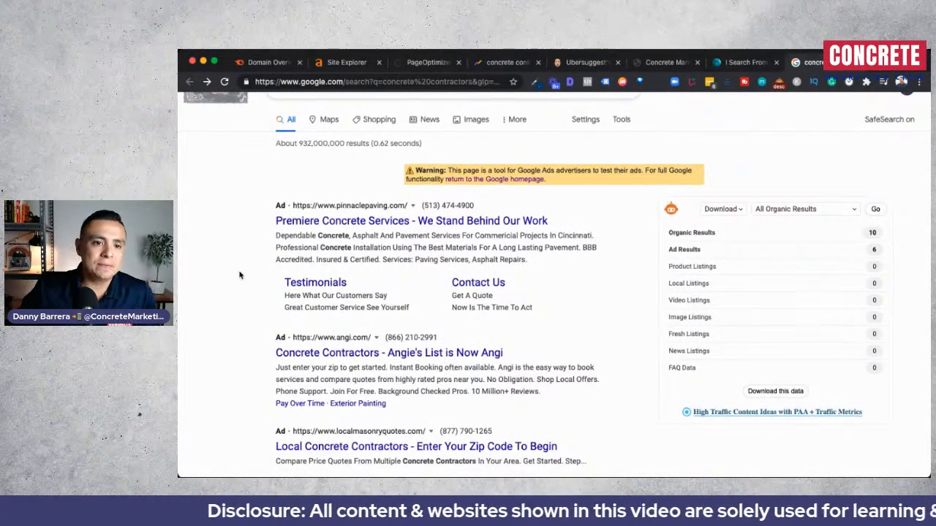
{"action": "scroll", "coordinate": [336, 274], "scroll_direction": "up", "scroll_amount": 1}
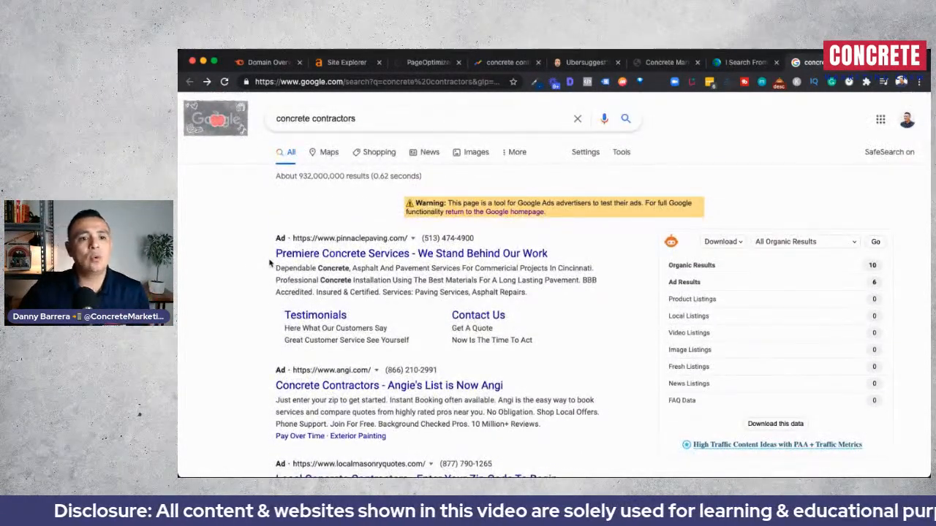
{"action": "scroll", "coordinate": [364, 244], "scroll_direction": "down", "scroll_amount": 3}
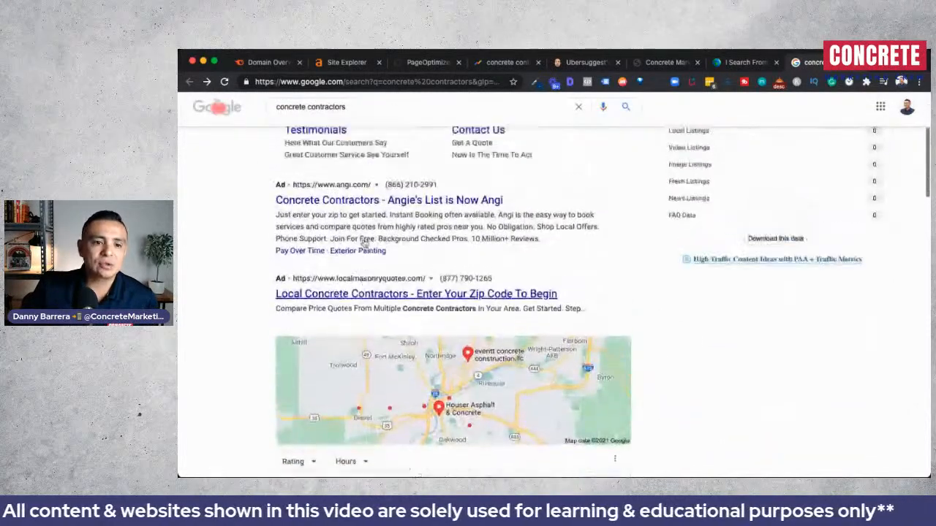
{"action": "scroll", "coordinate": [381, 307], "scroll_direction": "up", "scroll_amount": 3}
{"action": "scroll", "coordinate": [380, 308], "scroll_direction": "down", "scroll_amount": 8}
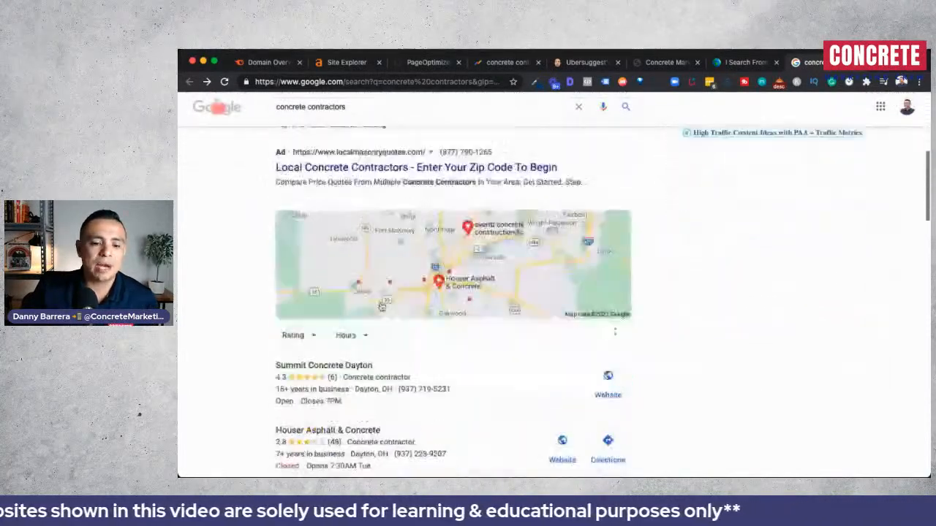
{"action": "scroll", "coordinate": [448, 311], "scroll_direction": "down", "scroll_amount": 2}
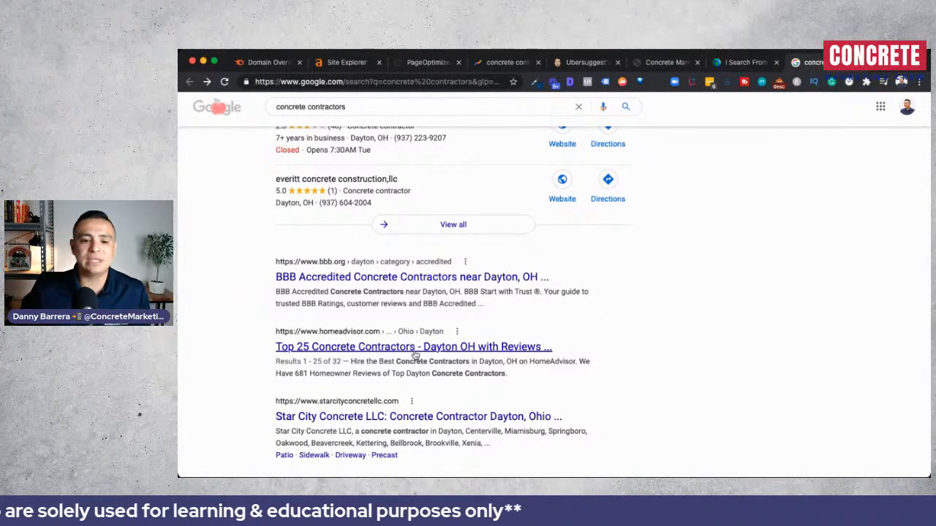
Compare directory sites with local contractor websites in the "concrete contractors" organic results, continuing down to the related searches
{"action": "scroll", "coordinate": [380, 325], "scroll_direction": "down", "scroll_amount": 1}
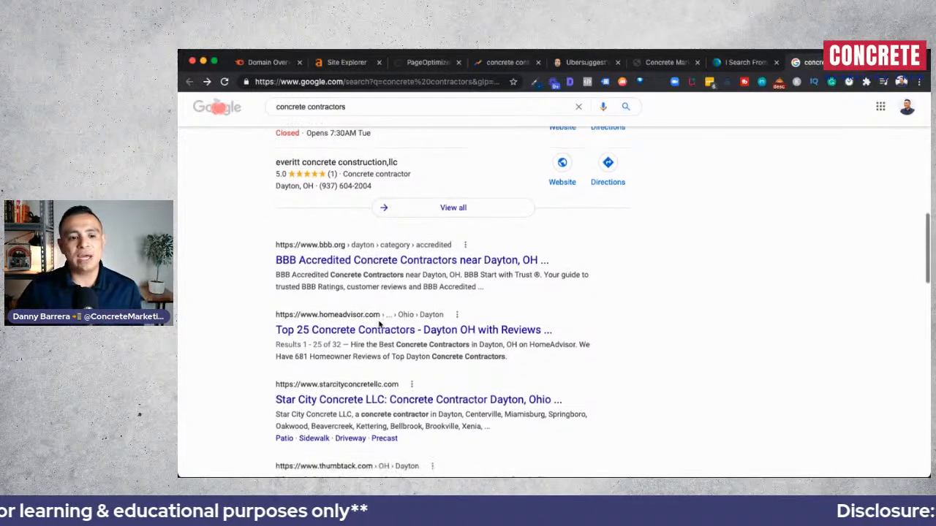
{"action": "scroll", "coordinate": [380, 324], "scroll_direction": "down", "scroll_amount": 2}
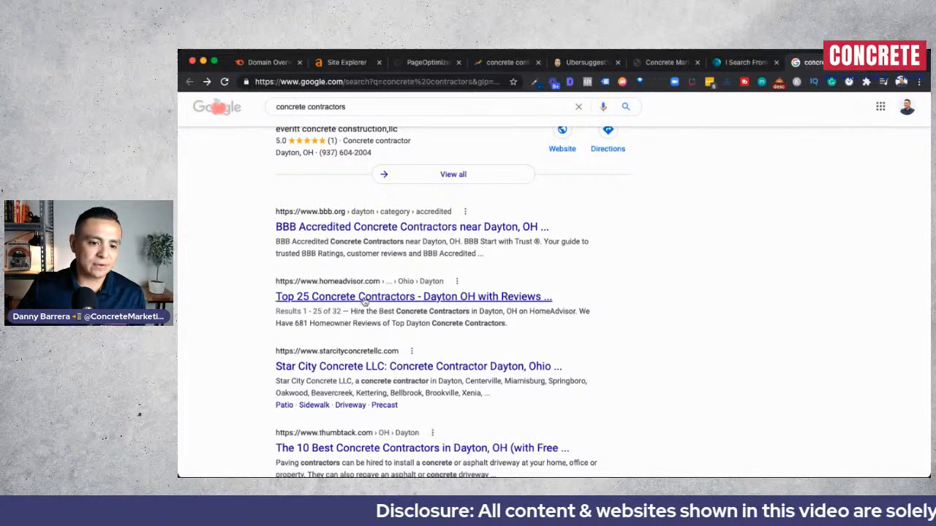
{"action": "scroll", "coordinate": [408, 309], "scroll_direction": "down", "scroll_amount": 3}
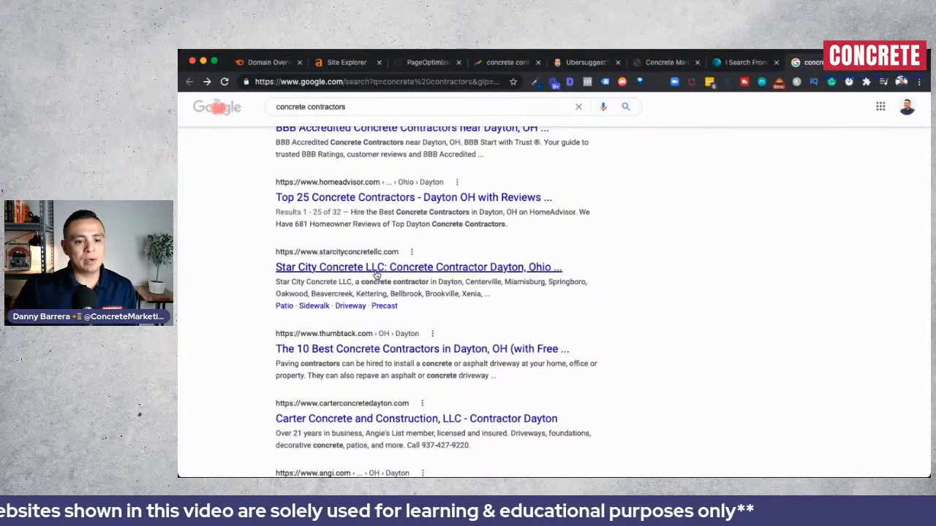
{"action": "scroll", "coordinate": [377, 274], "scroll_direction": "down", "scroll_amount": 2}
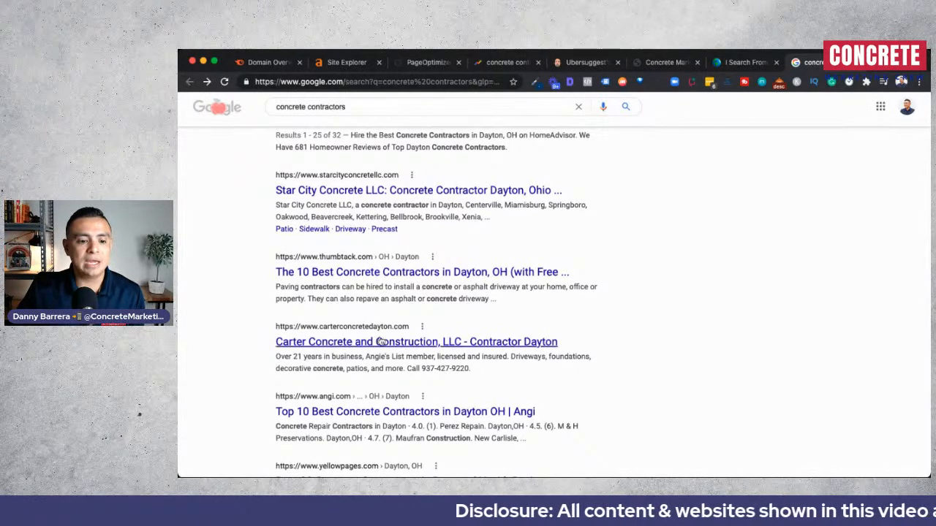
{"action": "scroll", "coordinate": [384, 297], "scroll_direction": "down", "scroll_amount": 2}
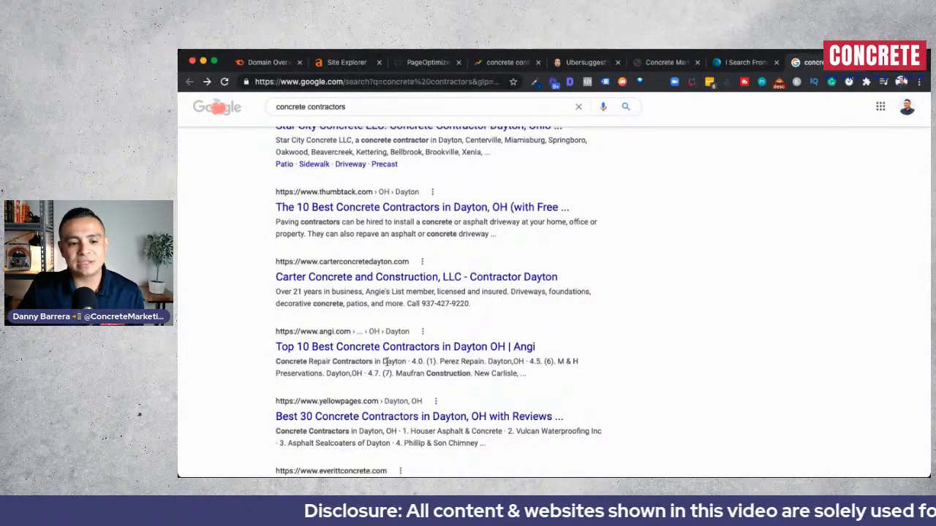
{"action": "scroll", "coordinate": [400, 336], "scroll_direction": "down", "scroll_amount": 4}
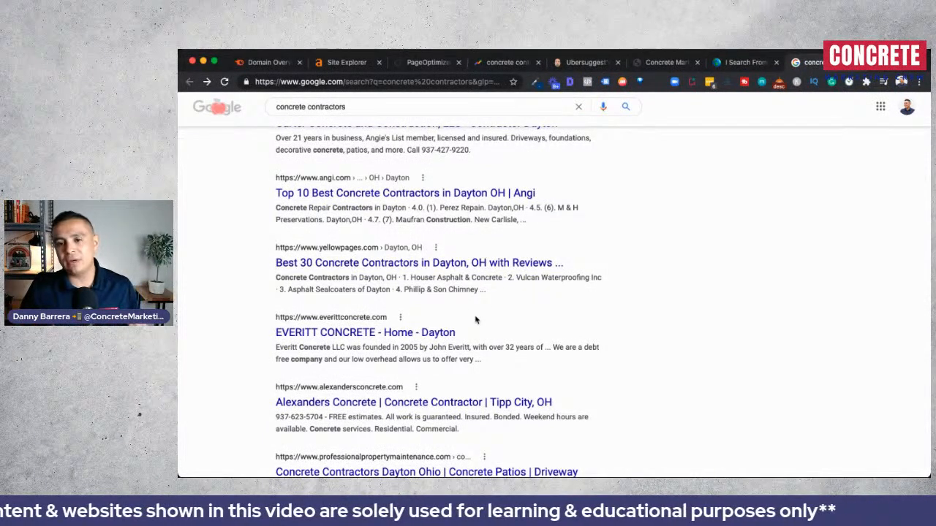
{"action": "scroll", "coordinate": [475, 320], "scroll_direction": "down", "scroll_amount": 5}
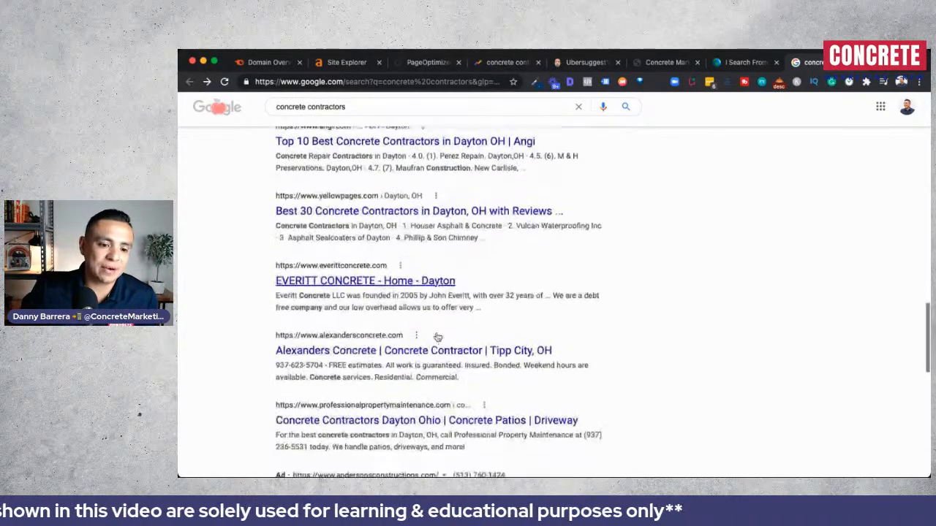
{"action": "scroll", "coordinate": [439, 334], "scroll_direction": "up", "scroll_amount": 2}
{"action": "scroll", "coordinate": [439, 335], "scroll_direction": "up", "scroll_amount": 7}
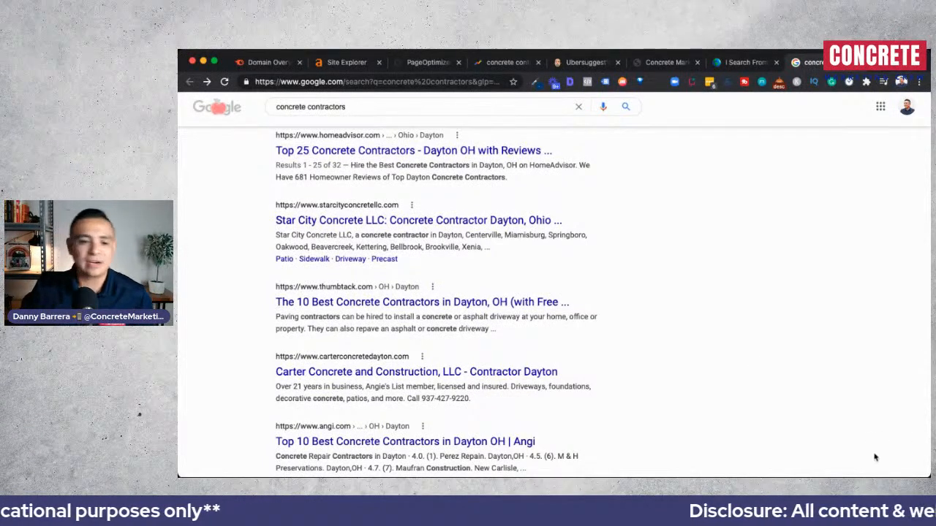
{"action": "scroll", "coordinate": [767, 377], "scroll_direction": "down", "scroll_amount": 2}
{"action": "scroll", "coordinate": [737, 402], "scroll_direction": "down", "scroll_amount": 10}
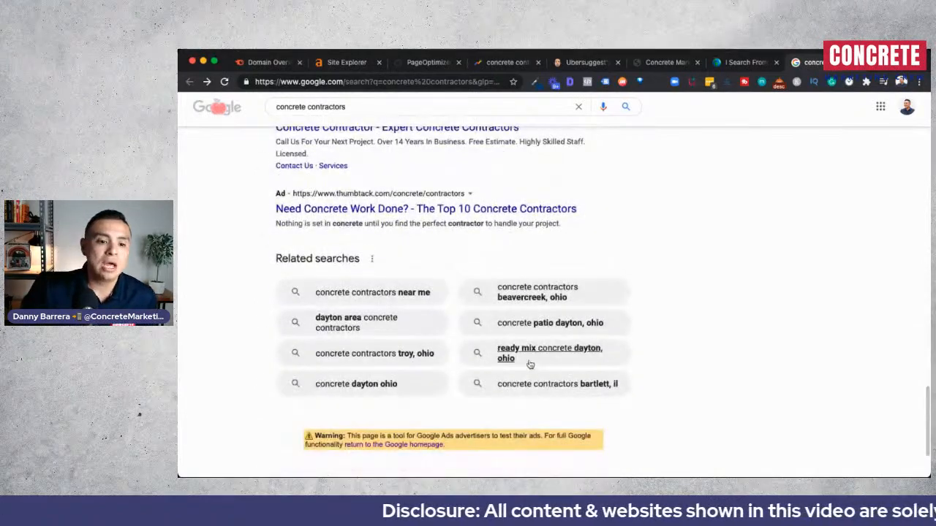
Open the related search "concrete contractors near me" and examine its ads, map listings, organic results and related searches
{"action": "left_click", "coordinate": [392, 292]}
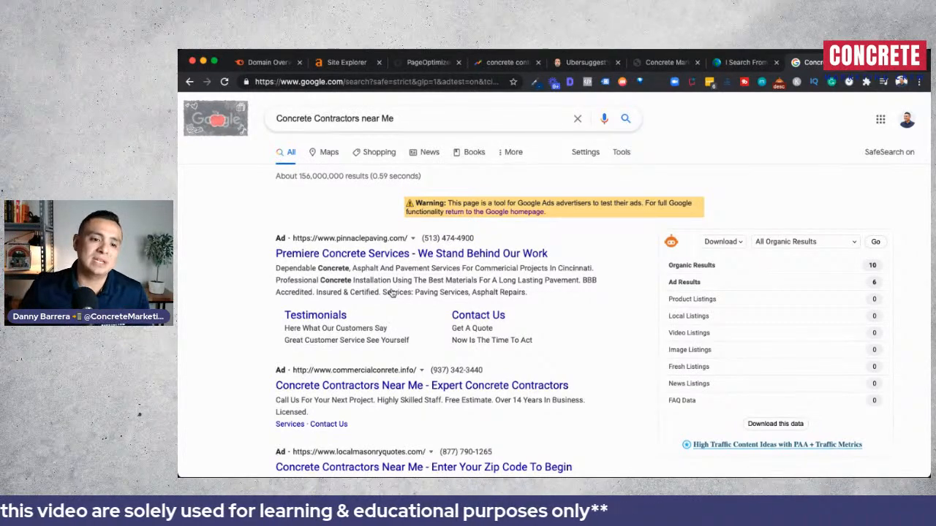
{"action": "scroll", "coordinate": [435, 278], "scroll_direction": "down", "scroll_amount": 1}
{"action": "scroll", "coordinate": [435, 278], "scroll_direction": "down", "scroll_amount": 3}
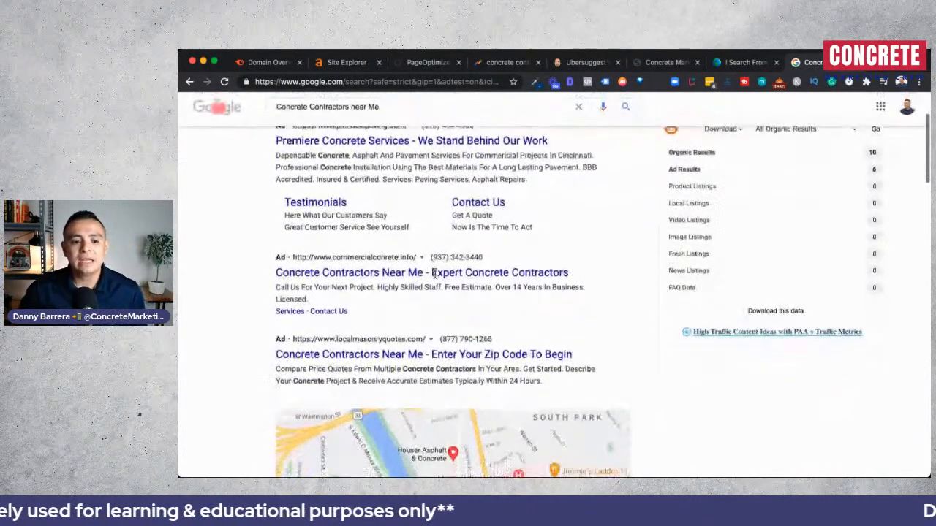
{"action": "scroll", "coordinate": [435, 278], "scroll_direction": "down", "scroll_amount": 1}
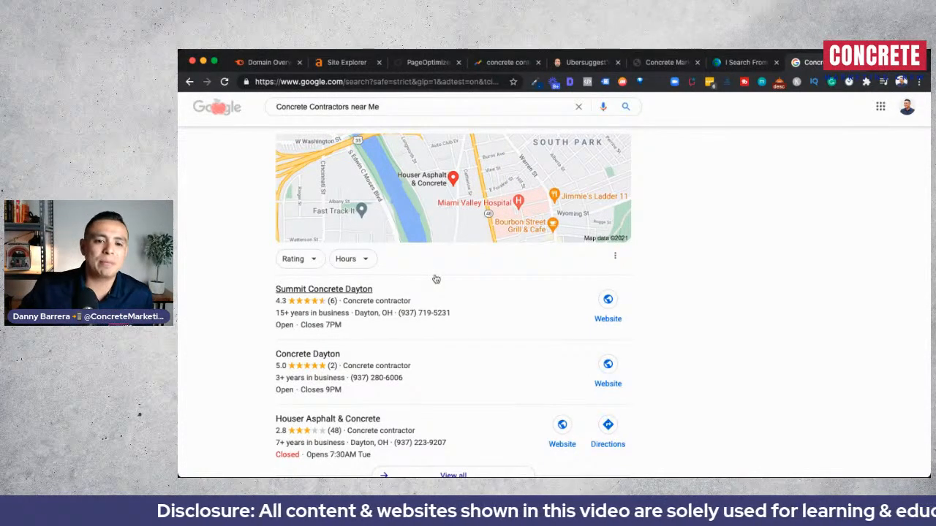
{"action": "scroll", "coordinate": [435, 278], "scroll_direction": "down", "scroll_amount": 3}
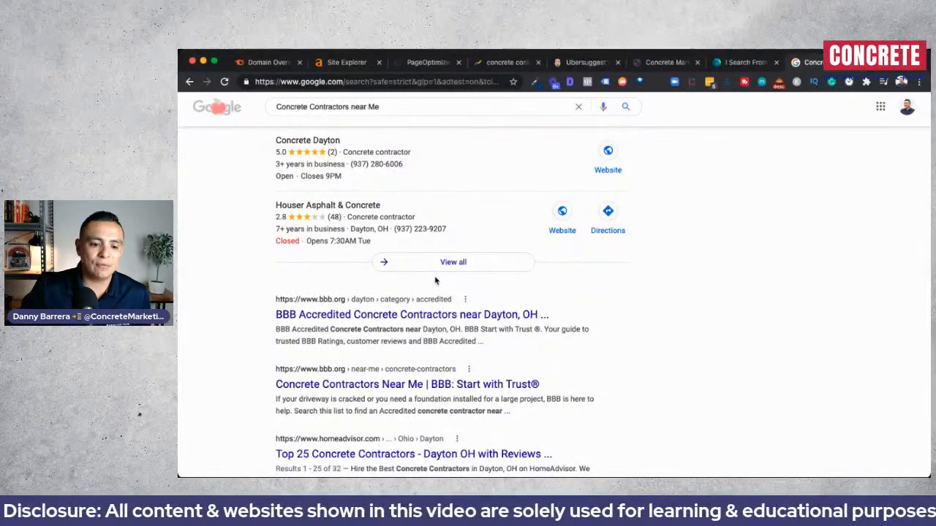
{"action": "scroll", "coordinate": [409, 315], "scroll_direction": "down", "scroll_amount": 1}
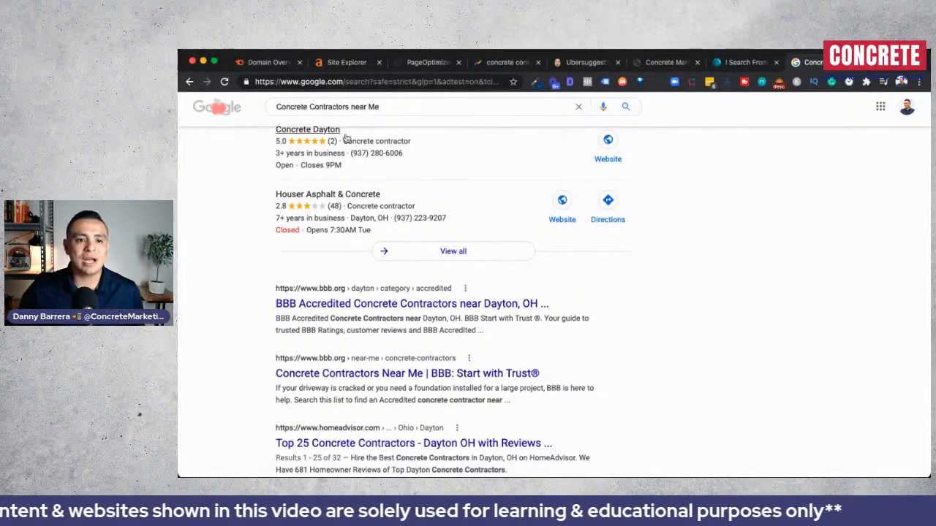
{"action": "scroll", "coordinate": [391, 276], "scroll_direction": "down", "scroll_amount": 1}
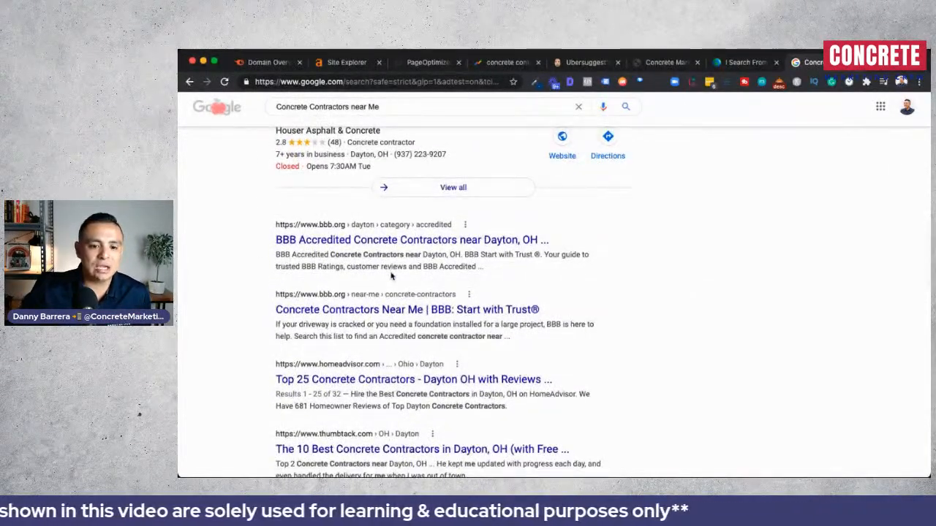
{"action": "scroll", "coordinate": [392, 276], "scroll_direction": "down", "scroll_amount": 15}
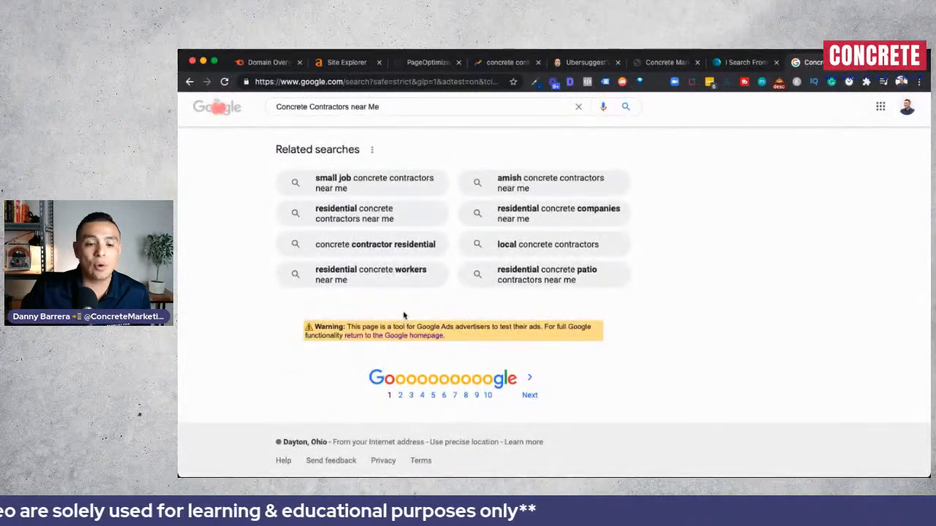
{"action": "scroll", "coordinate": [406, 317], "scroll_direction": "up", "scroll_amount": 10}
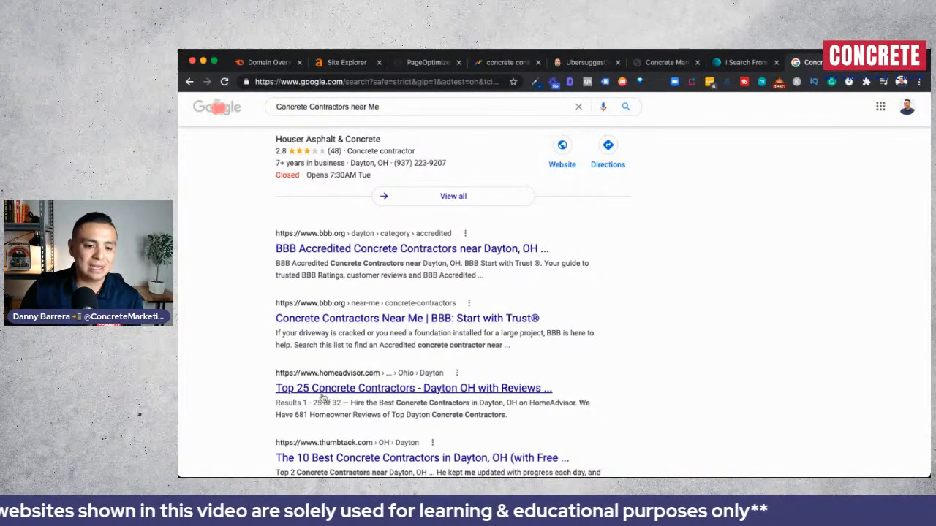
{"action": "scroll", "coordinate": [403, 385], "scroll_direction": "down", "scroll_amount": 3}
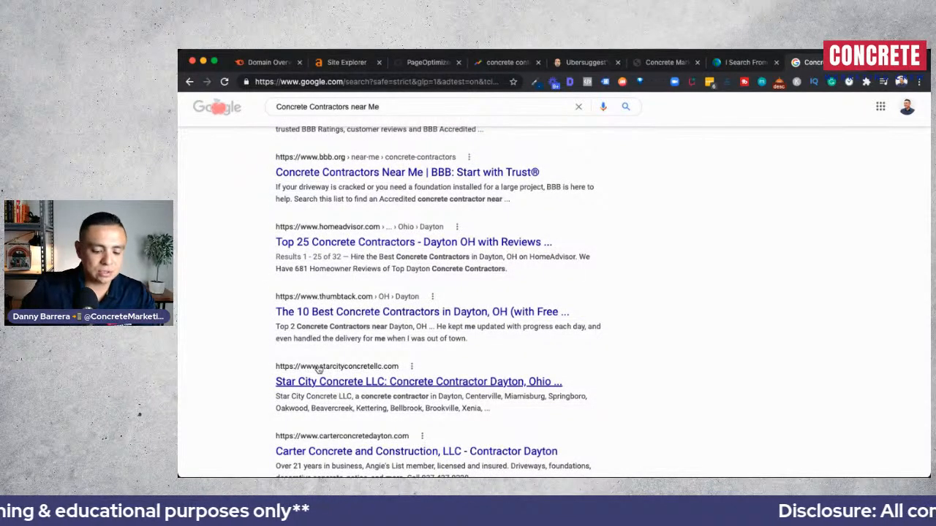
Search Google for "starcityconcretellc" in a new tab and open the Star City Concrete LLC homepage
{"action": "key", "text": "ctrl+t"}
{"action": "type", "text": "starcity"}
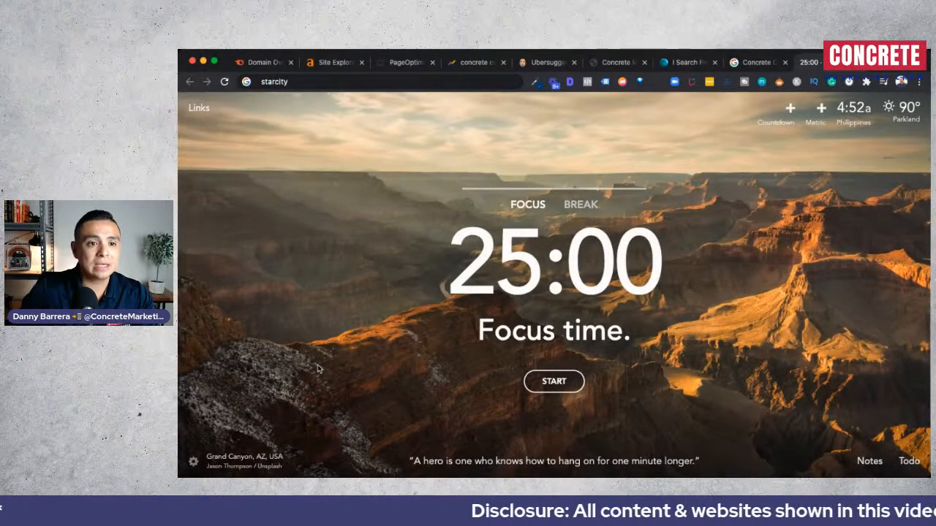
{"action": "type", "text": "concretellc"}
{"action": "key", "text": "Return"}
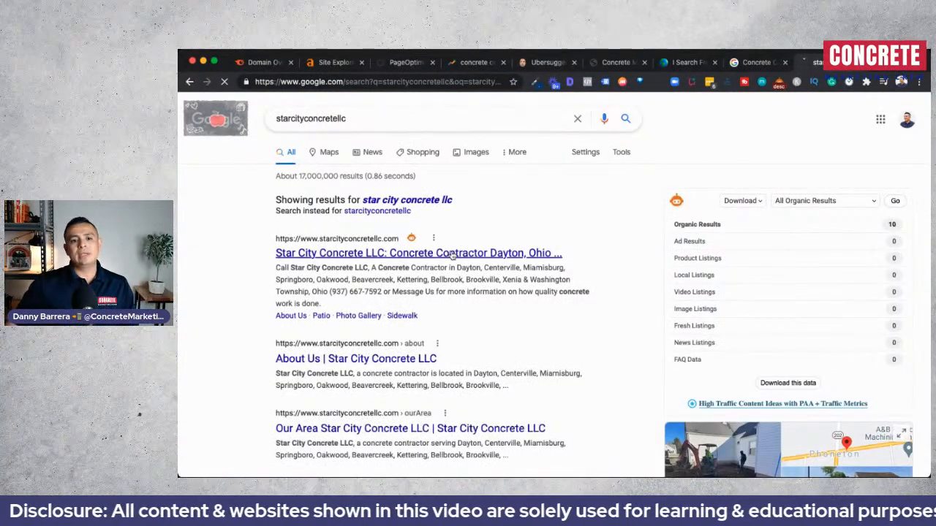
{"action": "left_click", "coordinate": [474, 253]}
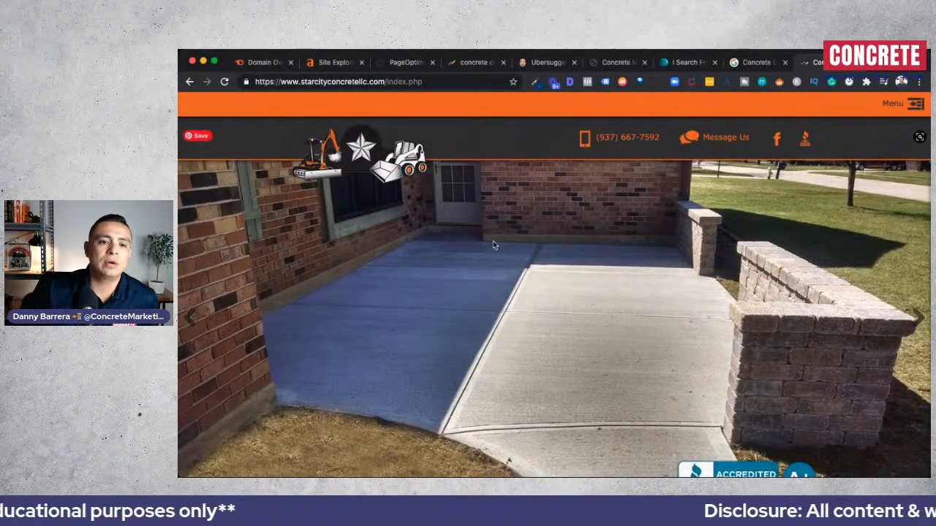
Look over the Star City Concrete homepage's photo slider, main heading, service-area text and service blocks
{"action": "scroll", "coordinate": [493, 240], "scroll_direction": "down", "scroll_amount": 5}
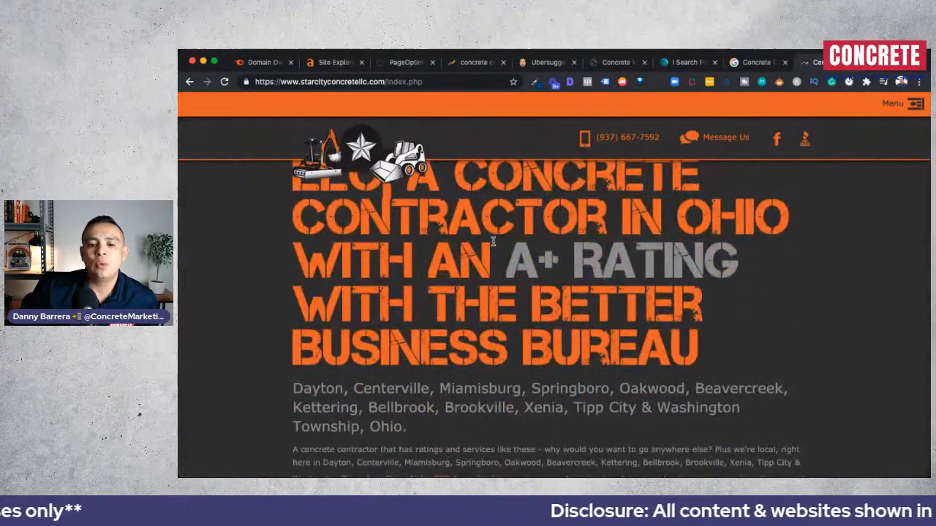
{"action": "scroll", "coordinate": [493, 241], "scroll_direction": "down", "scroll_amount": 1}
{"action": "scroll", "coordinate": [214, 218], "scroll_direction": "up", "scroll_amount": 6}
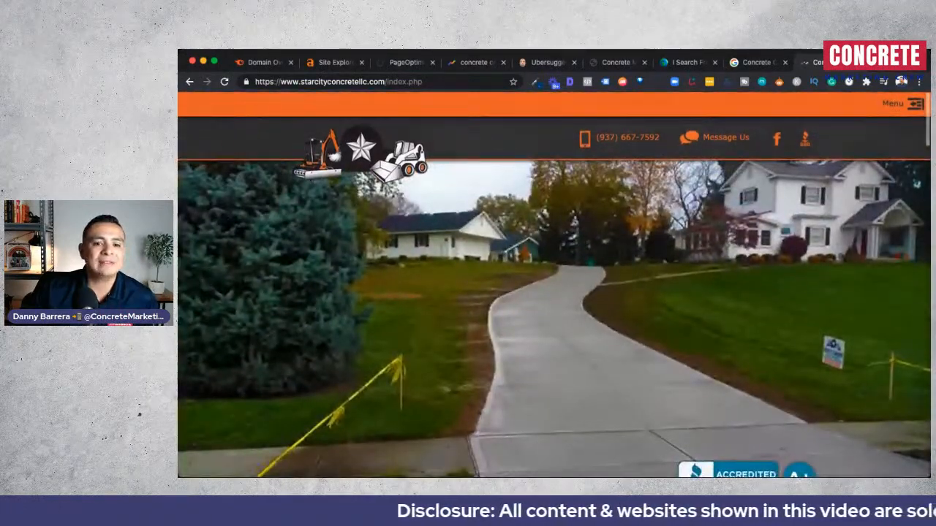
{"action": "left_click", "coordinate": [592, 211]}
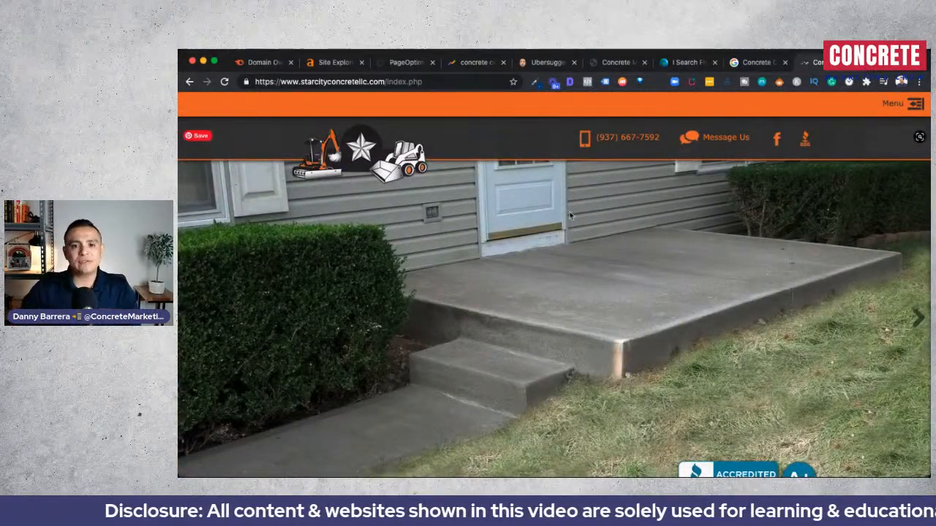
{"action": "scroll", "coordinate": [638, 248], "scroll_direction": "down", "scroll_amount": 10}
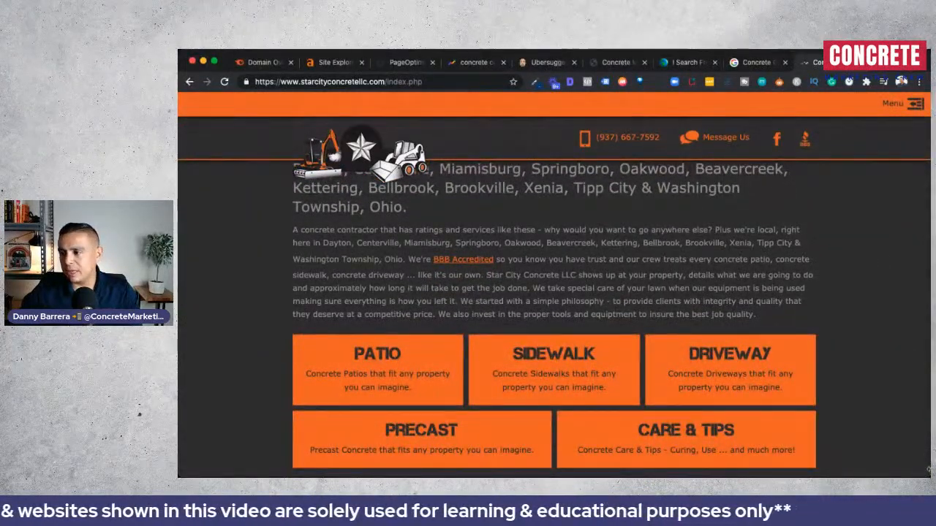
View the Star City Concrete homepage's source code and highlight "Concrete Contractor Dayton, Ohio" in its title tag
{"action": "key", "text": "super+alt+u"}
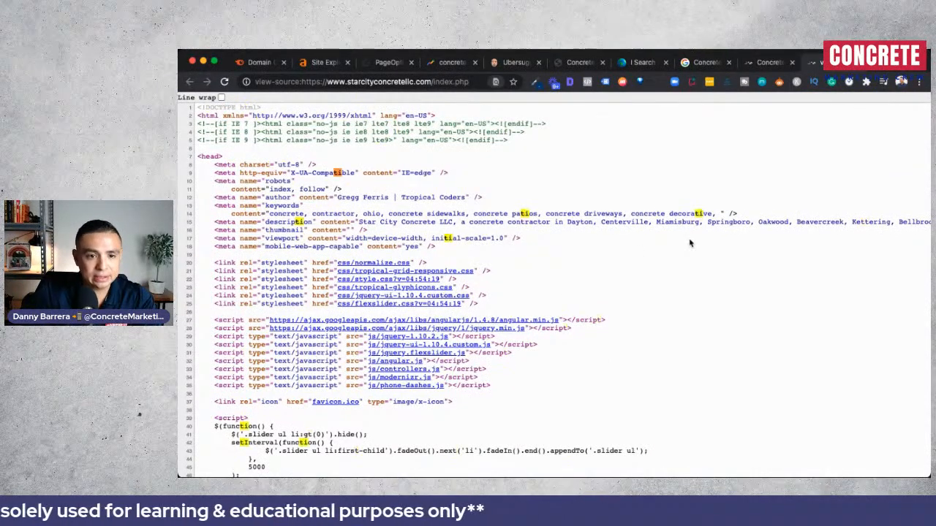
{"action": "scroll", "coordinate": [690, 243], "scroll_direction": "down", "scroll_amount": 10}
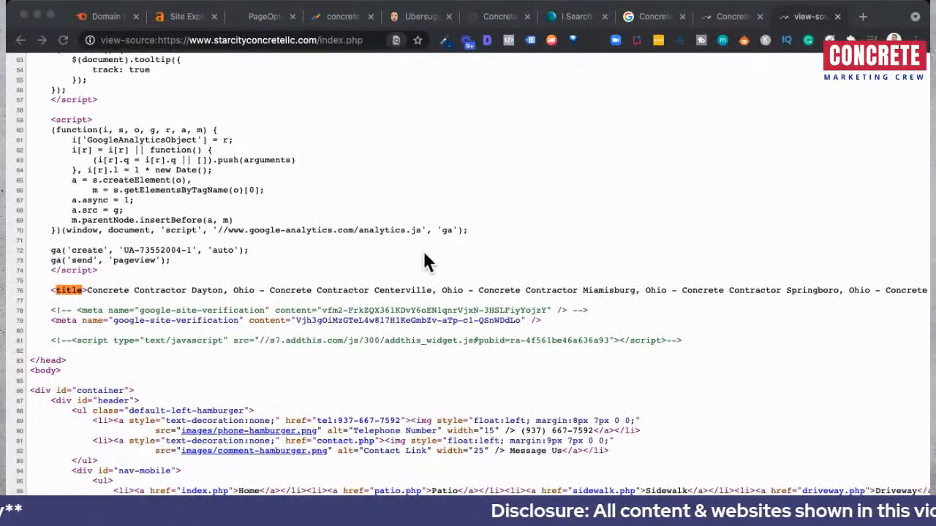
{"action": "left_click", "coordinate": [148, 282]}
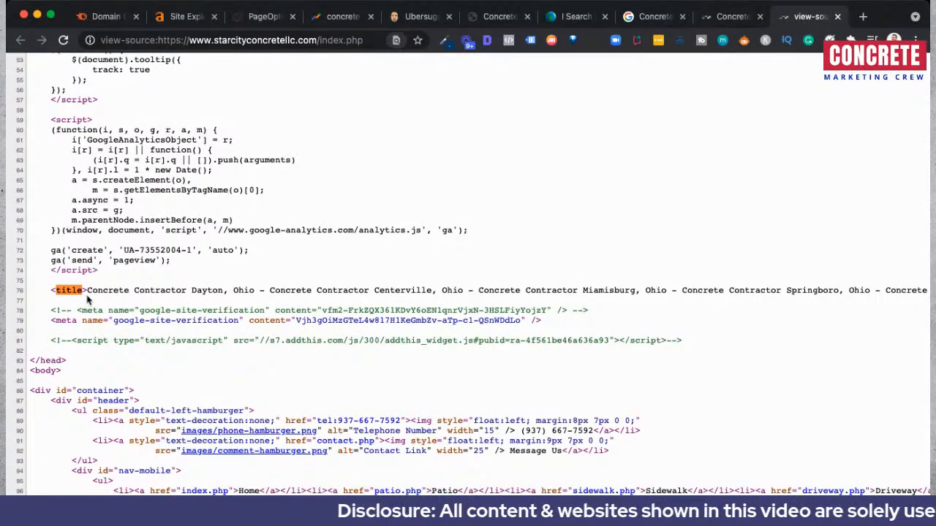
{"action": "left_click_drag", "start_coordinate": [51, 290], "coordinate": [233, 290]}
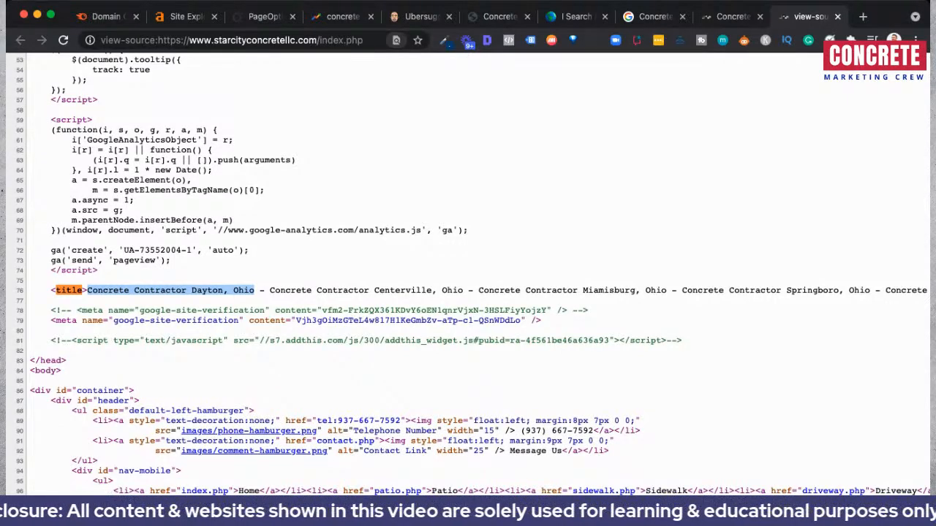
Highlight the run of "Concrete Contractor" city keywords in the source code's title tag and examine it along with the page's URL
{"action": "left_click", "coordinate": [197, 286]}
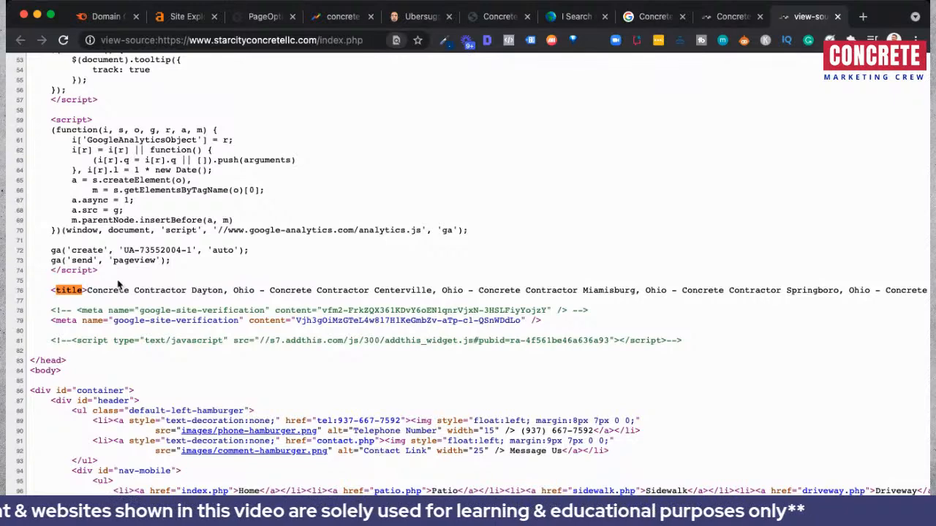
{"action": "left_click_drag", "start_coordinate": [88, 286], "coordinate": [899, 293]}
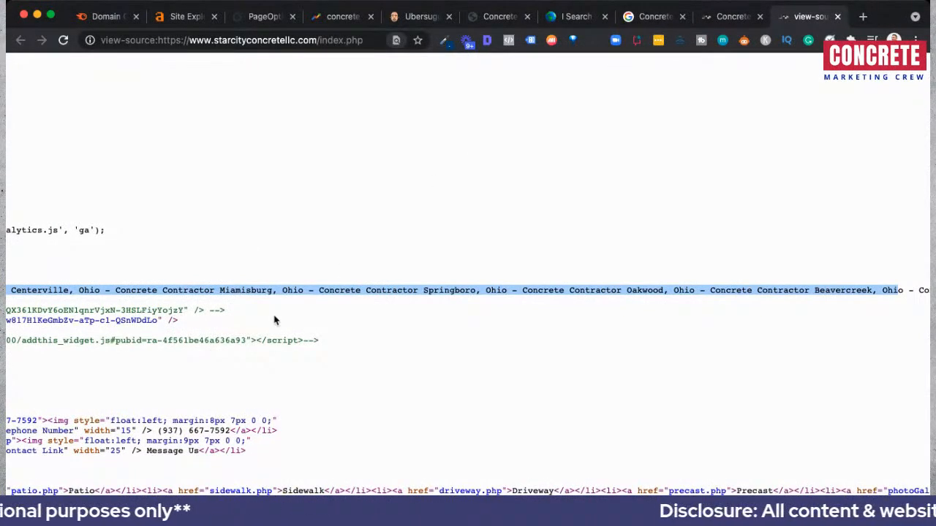
{"action": "scroll", "coordinate": [275, 319], "scroll_direction": "left", "scroll_amount": 10}
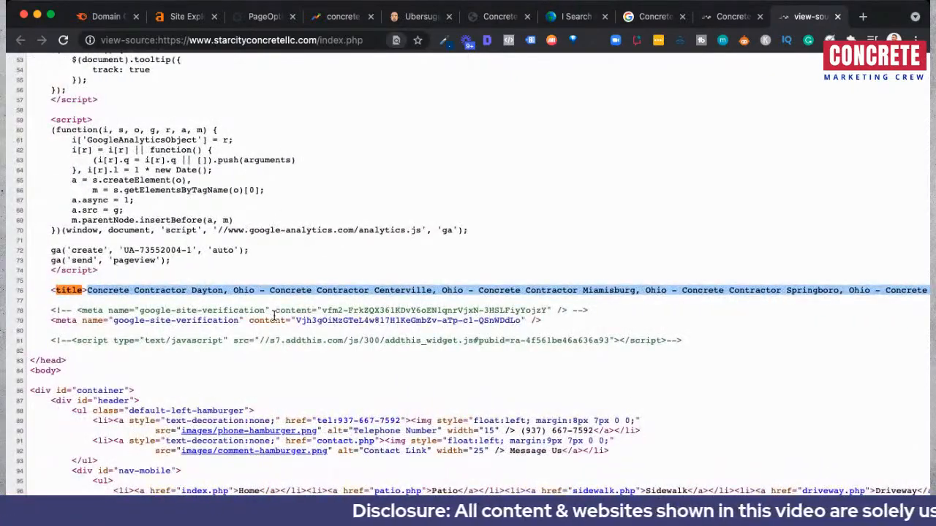
{"action": "left_click", "coordinate": [226, 39]}
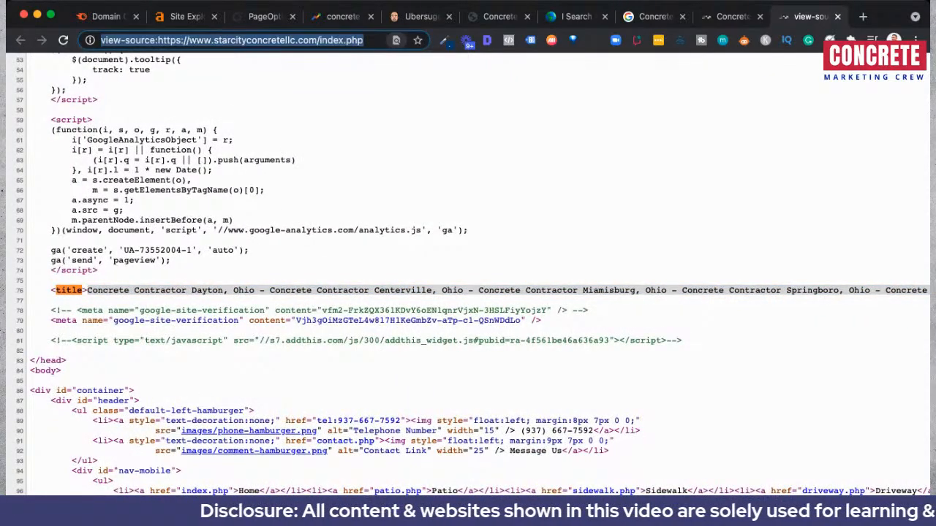
{"action": "left_click", "coordinate": [80, 288]}
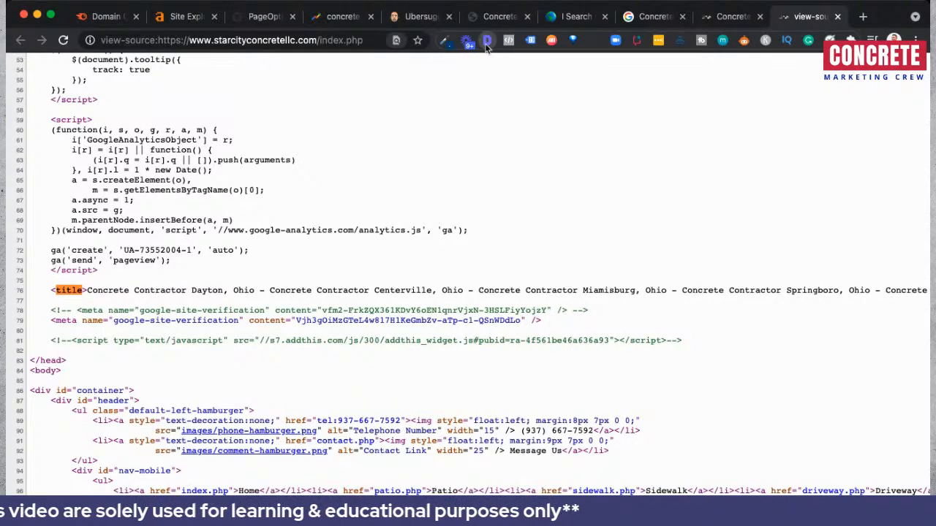
Return to the Star City Concrete homepage and examine its service blocks, the concrete contractor heading and the service-area cities below it
{"action": "left_click", "coordinate": [722, 17]}
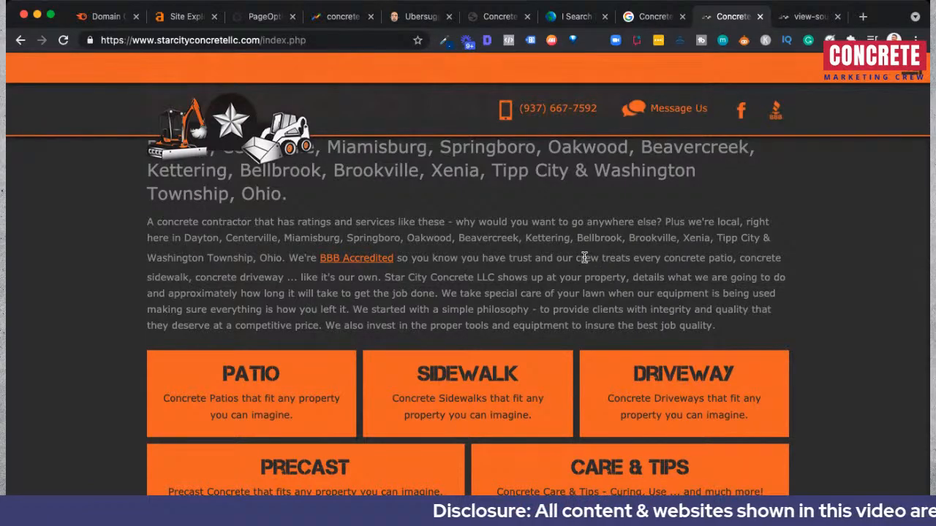
{"action": "scroll", "coordinate": [589, 262], "scroll_direction": "down", "scroll_amount": 1}
{"action": "scroll", "coordinate": [585, 257], "scroll_direction": "down", "scroll_amount": 7}
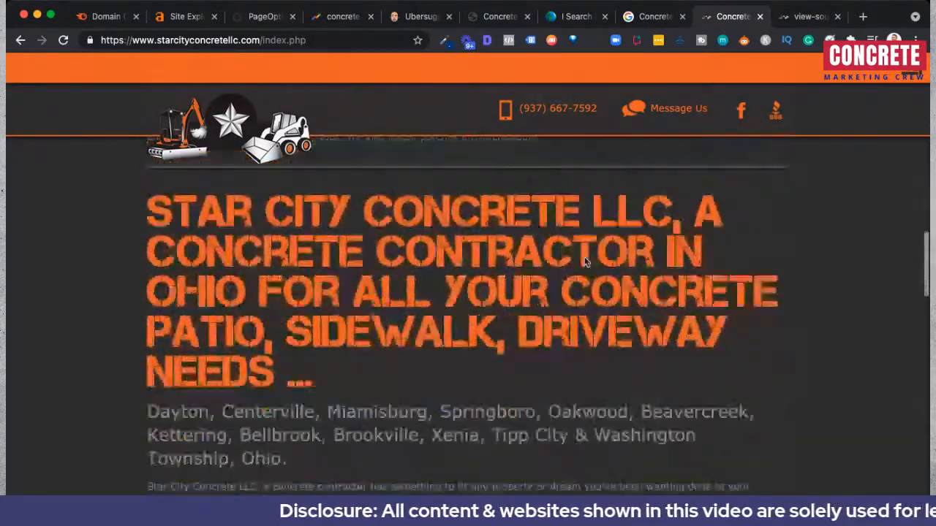
{"action": "scroll", "coordinate": [585, 257], "scroll_direction": "down", "scroll_amount": 6}
{"action": "scroll", "coordinate": [241, 248], "scroll_direction": "up", "scroll_amount": 2}
{"action": "scroll", "coordinate": [157, 194], "scroll_direction": "down", "scroll_amount": 1}
{"action": "left_click_drag", "start_coordinate": [157, 194], "coordinate": [366, 230]}
{"action": "left_click", "coordinate": [475, 207]}
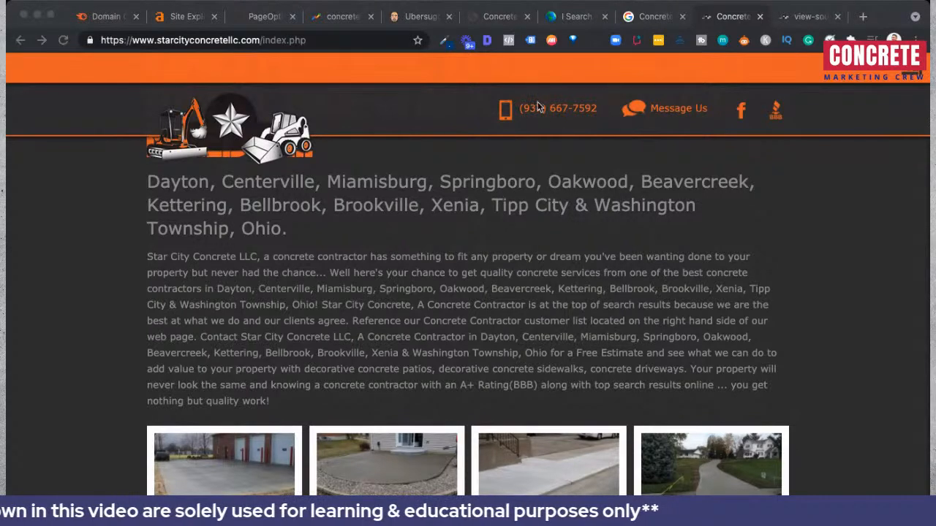
{"action": "left_click", "coordinate": [483, 208]}
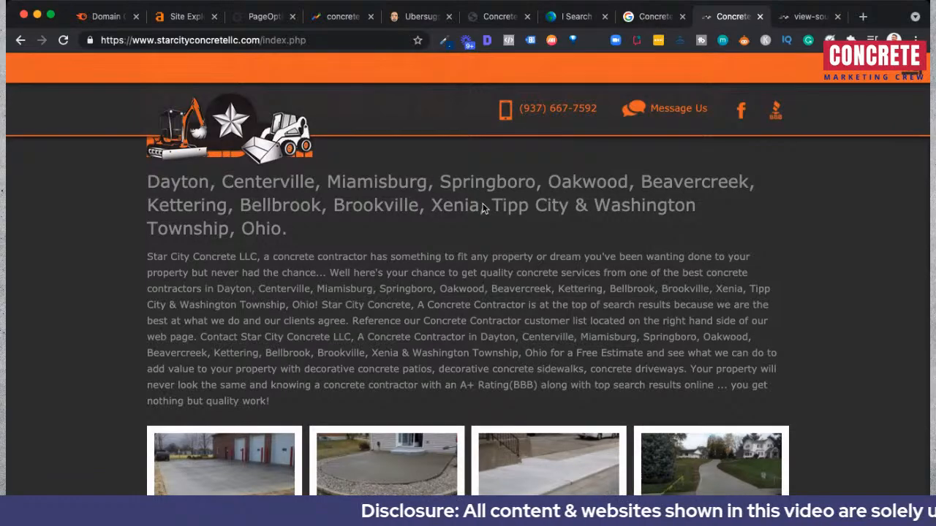
Look over the homepage's credentials list, concrete material explanations and 1 Year Warranty section, and return to the photo slider
{"action": "scroll", "coordinate": [443, 299], "scroll_direction": "down", "scroll_amount": 5}
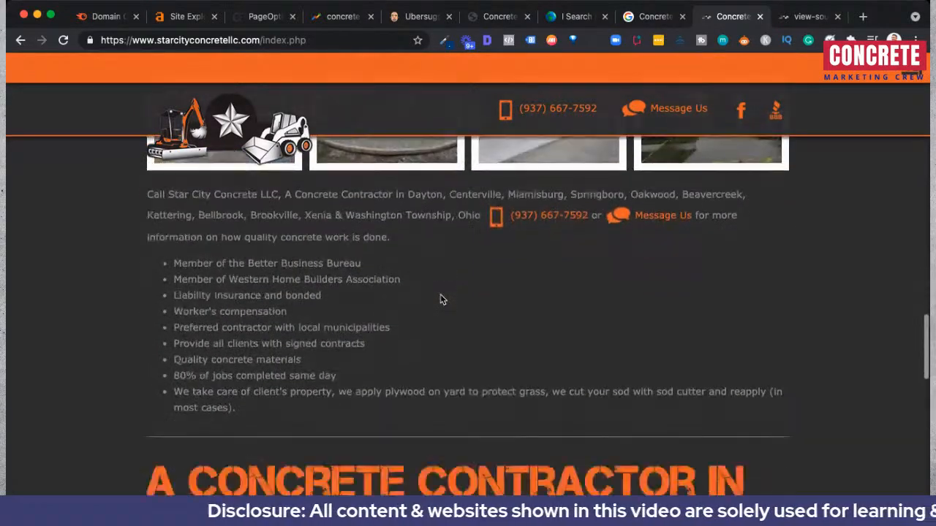
{"action": "scroll", "coordinate": [440, 299], "scroll_direction": "down", "scroll_amount": 10}
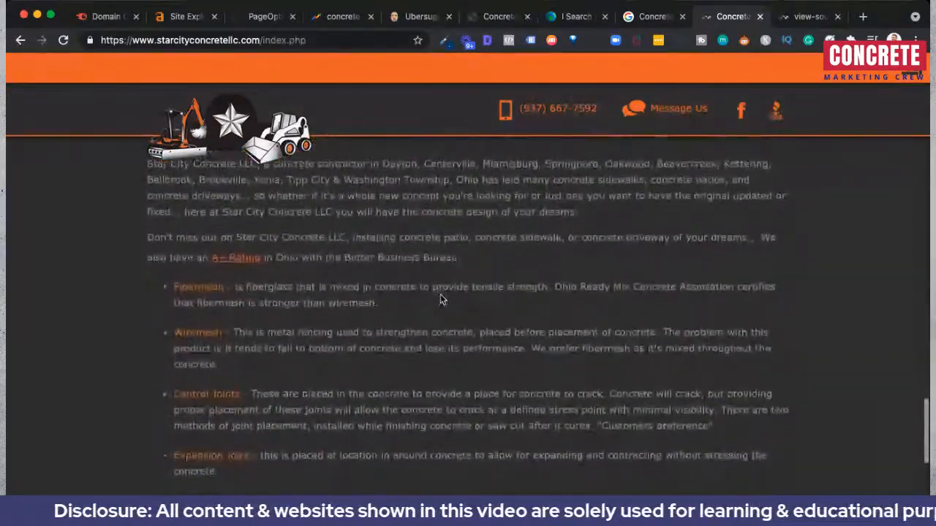
{"action": "scroll", "coordinate": [440, 297], "scroll_direction": "down", "scroll_amount": 10}
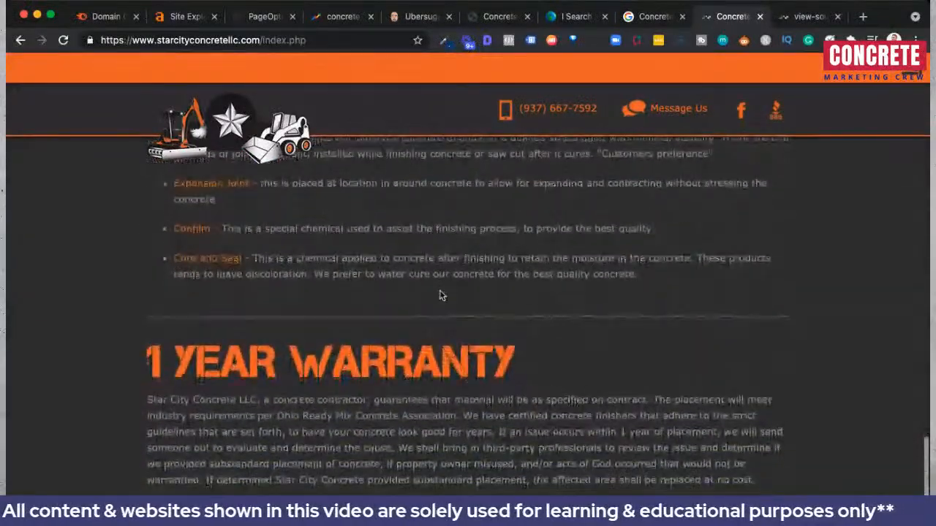
{"action": "scroll", "coordinate": [277, 249], "scroll_direction": "up", "scroll_amount": 15}
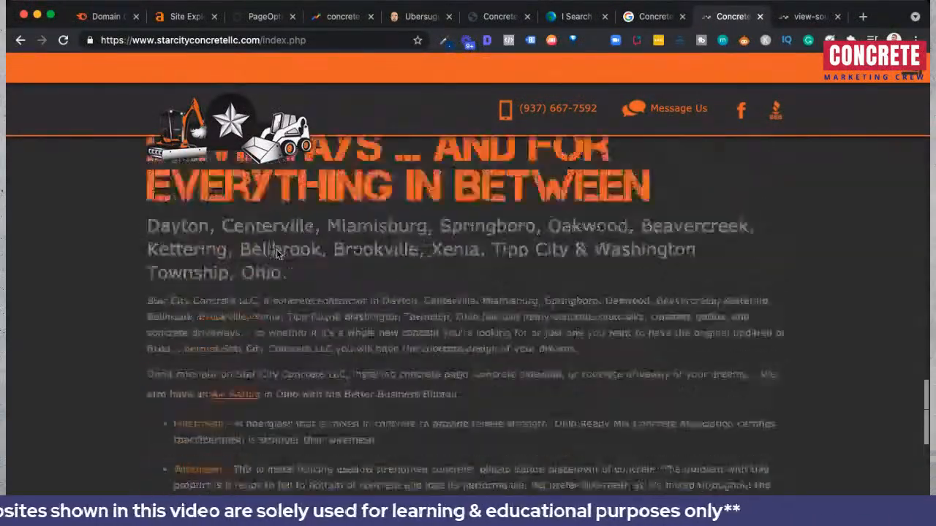
{"action": "scroll", "coordinate": [277, 252], "scroll_direction": "up", "scroll_amount": 20}
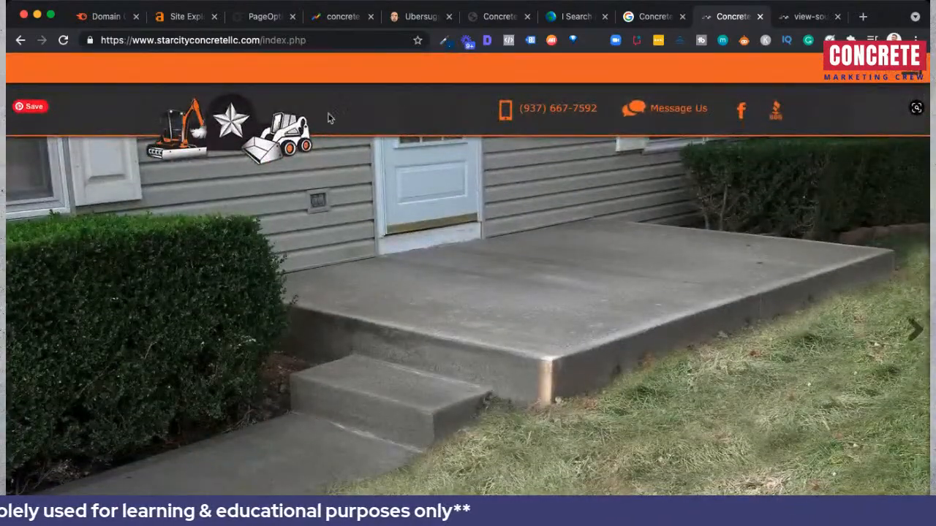
Select the homepage's URL and skim the full page again, from the photo slider to the footer links
{"action": "left_click", "coordinate": [232, 41]}
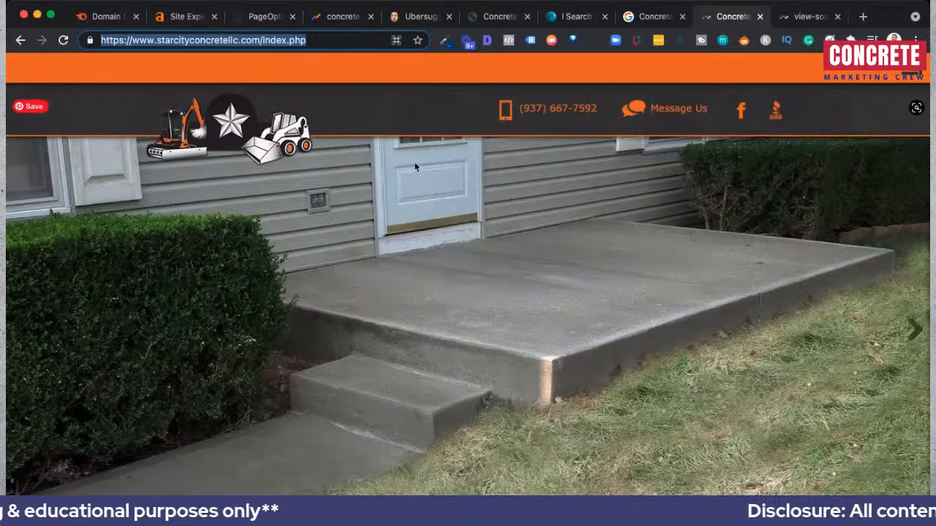
{"action": "scroll", "coordinate": [444, 309], "scroll_direction": "down", "scroll_amount": 10}
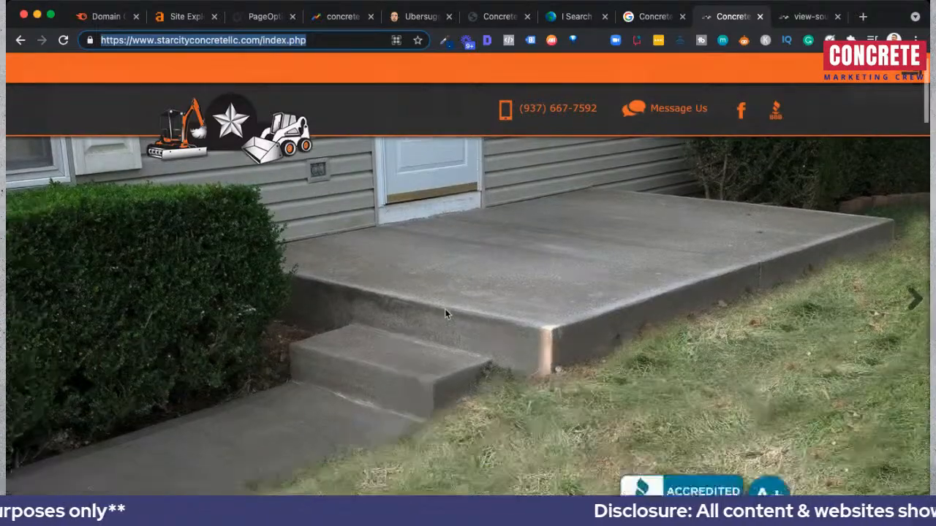
{"action": "scroll", "coordinate": [445, 308], "scroll_direction": "down", "scroll_amount": 15}
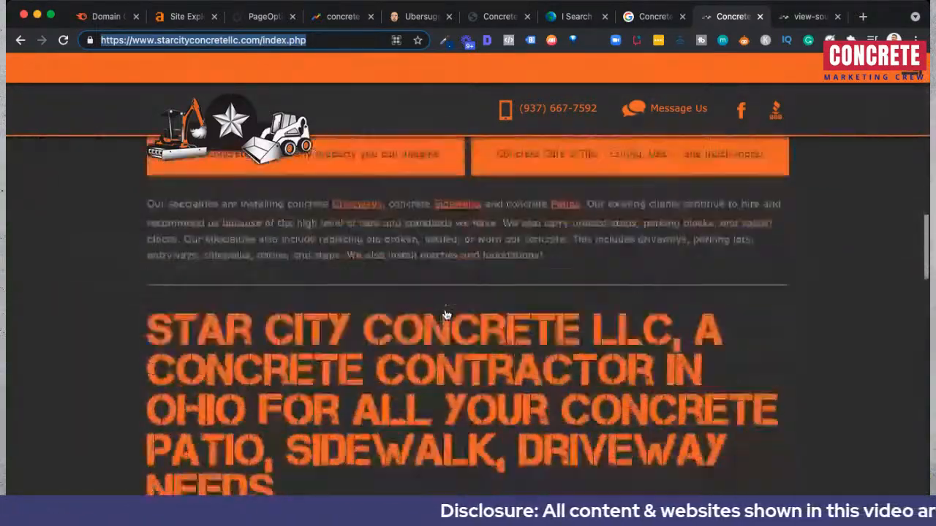
{"action": "scroll", "coordinate": [445, 309], "scroll_direction": "down", "scroll_amount": 15}
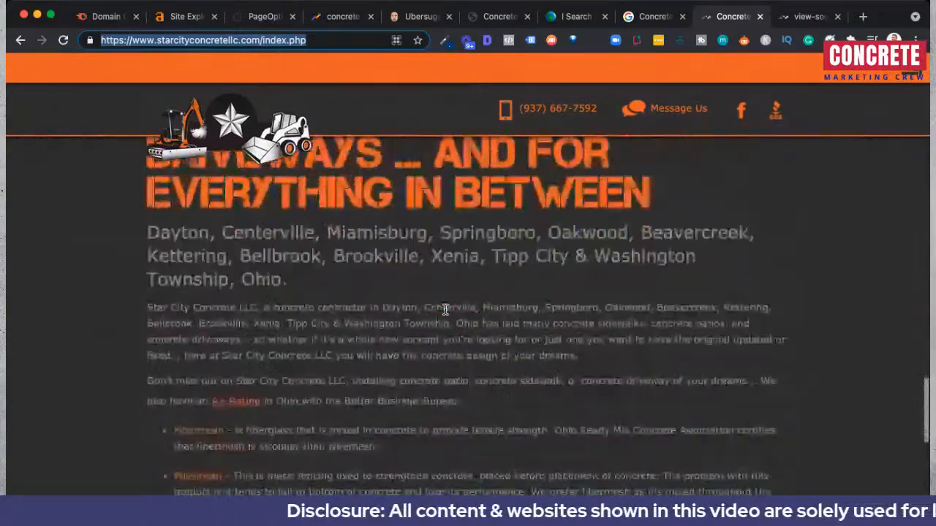
{"action": "scroll", "coordinate": [445, 309], "scroll_direction": "down", "scroll_amount": 3}
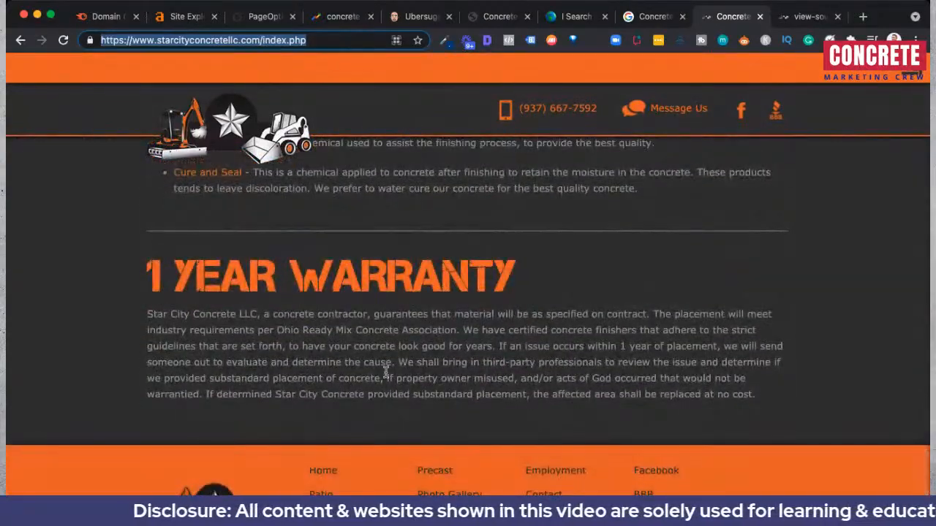
{"action": "scroll", "coordinate": [416, 355], "scroll_direction": "down", "scroll_amount": 2}
Examine the keywords in the homepage's "A Concrete Contractor in Ohio with Cement Sidewalks, Patios, Driveways" heading by highlighting parts of it
{"action": "scroll", "coordinate": [416, 355], "scroll_direction": "up", "scroll_amount": 12}
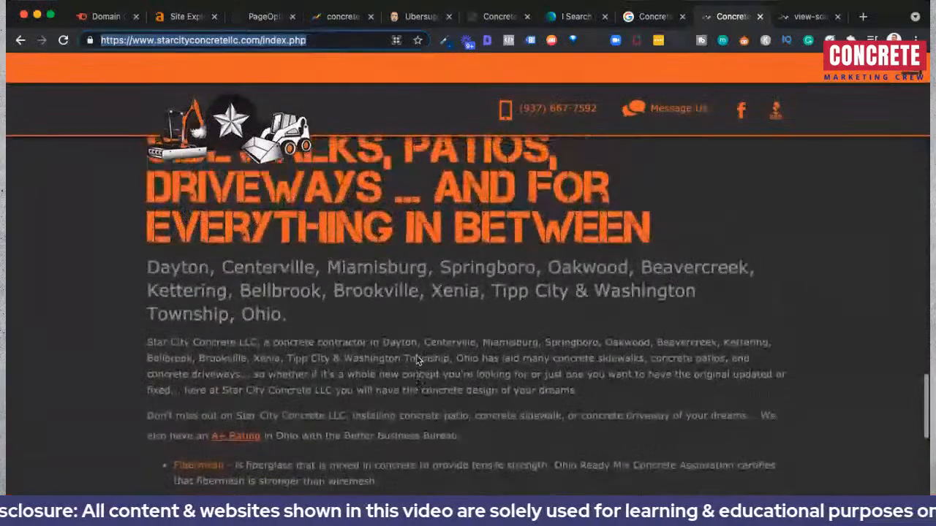
{"action": "scroll", "coordinate": [342, 297], "scroll_direction": "up", "scroll_amount": 5}
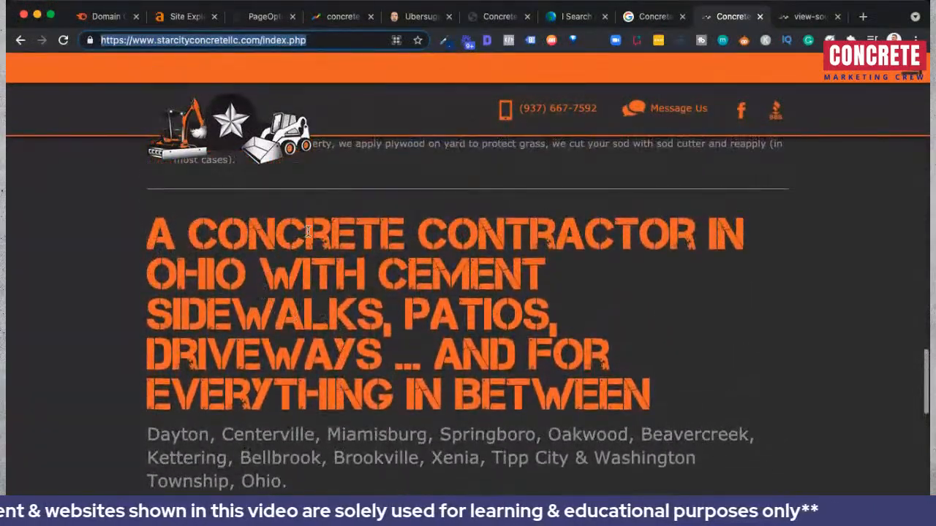
{"action": "left_click_drag", "start_coordinate": [306, 234], "coordinate": [600, 258]}
{"action": "left_click", "coordinate": [338, 259]}
{"action": "left_click_drag", "start_coordinate": [218, 231], "coordinate": [273, 269]}
{"action": "left_click", "coordinate": [383, 306]}
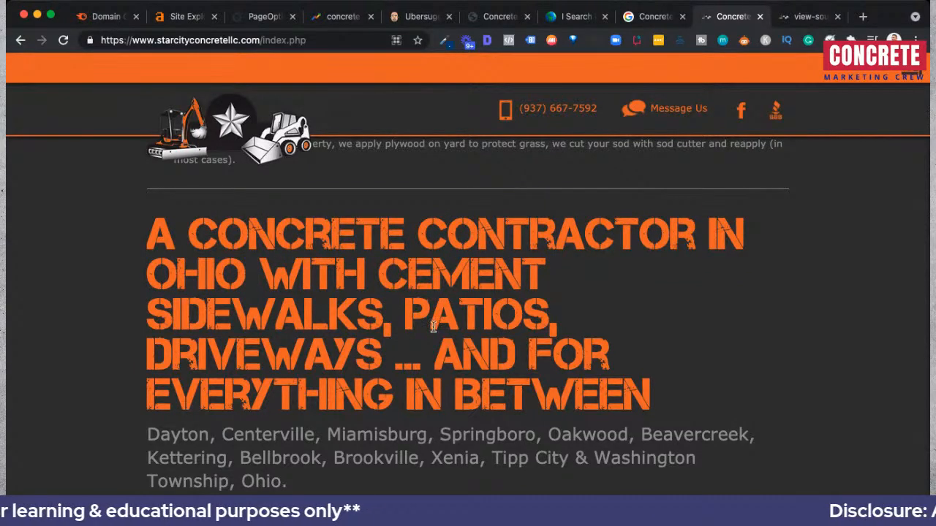
Copy "Concrete Contractor" from the heading into a new tab, change the query to "Concrete patios dayton oh" and search Google
{"action": "left_click_drag", "start_coordinate": [185, 236], "coordinate": [696, 237]}
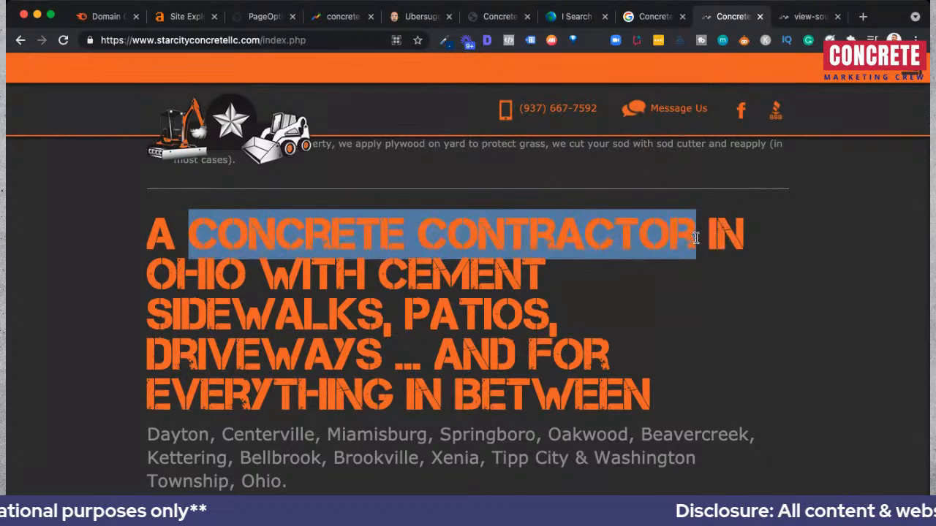
{"action": "key", "text": "ctrl+c"}
{"action": "key", "text": "ctrl+t"}
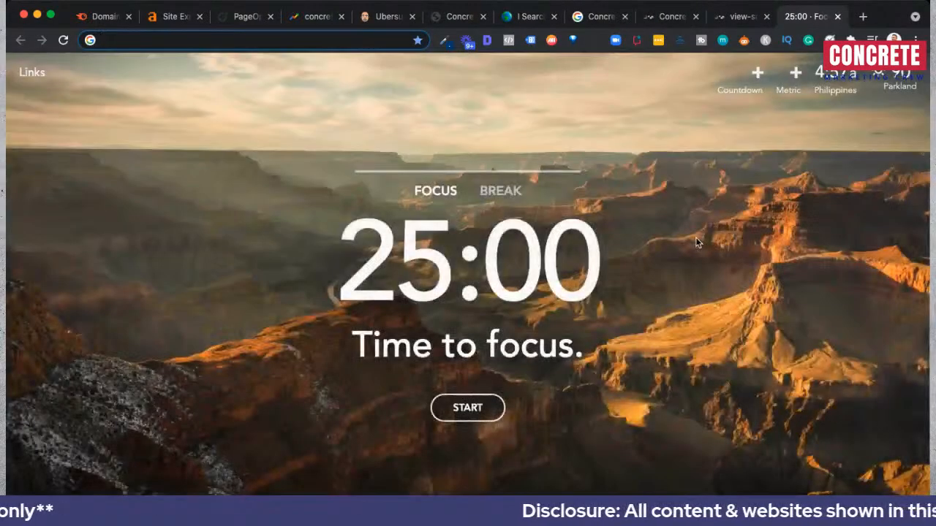
{"action": "key", "text": "ctrl+v"}
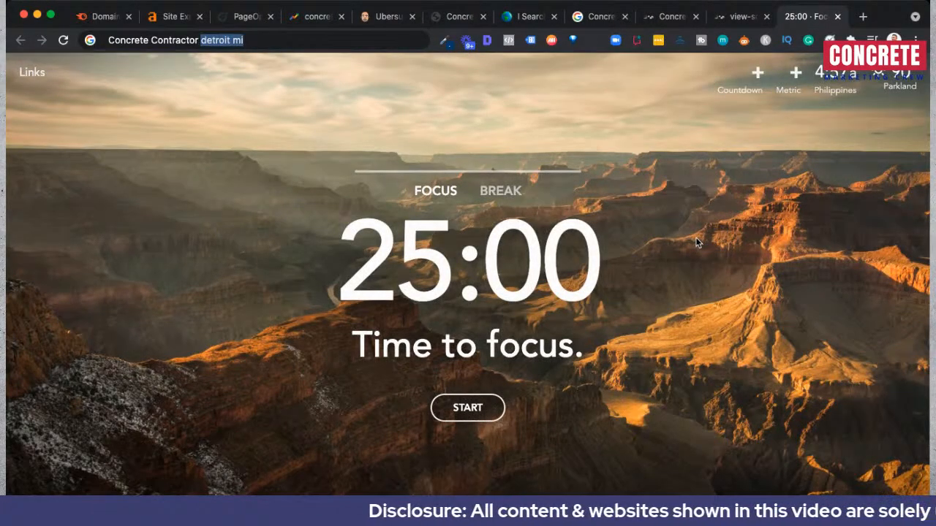
{"action": "type", "text": "day"}
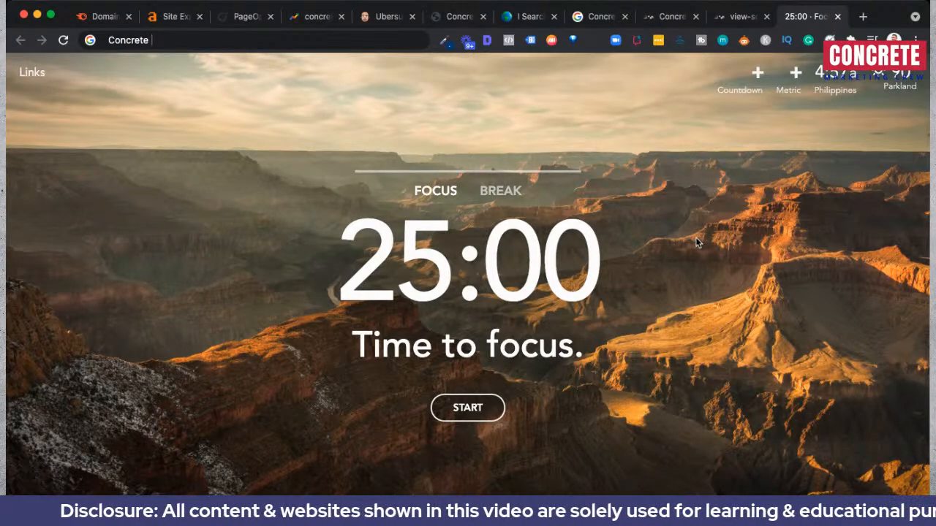
{"action": "type", "text": "patios dayton oh"}
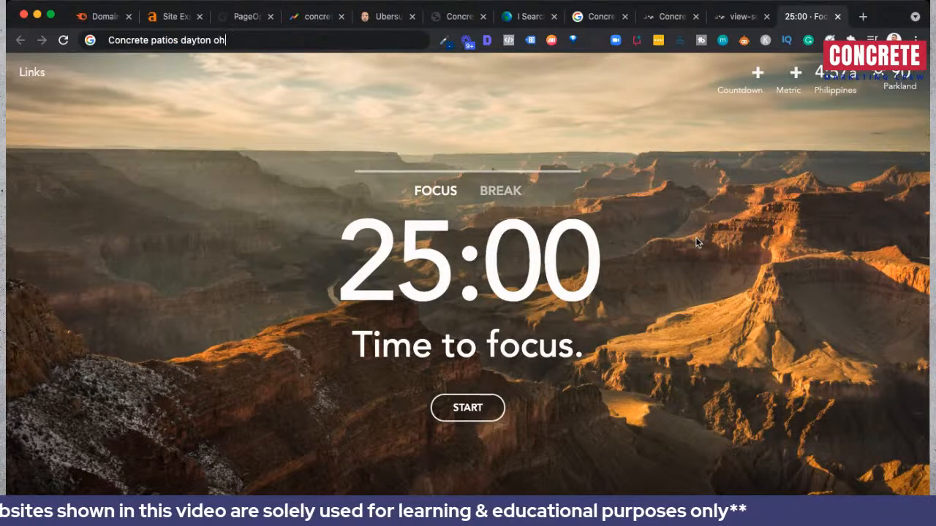
{"action": "key", "text": "Return"}
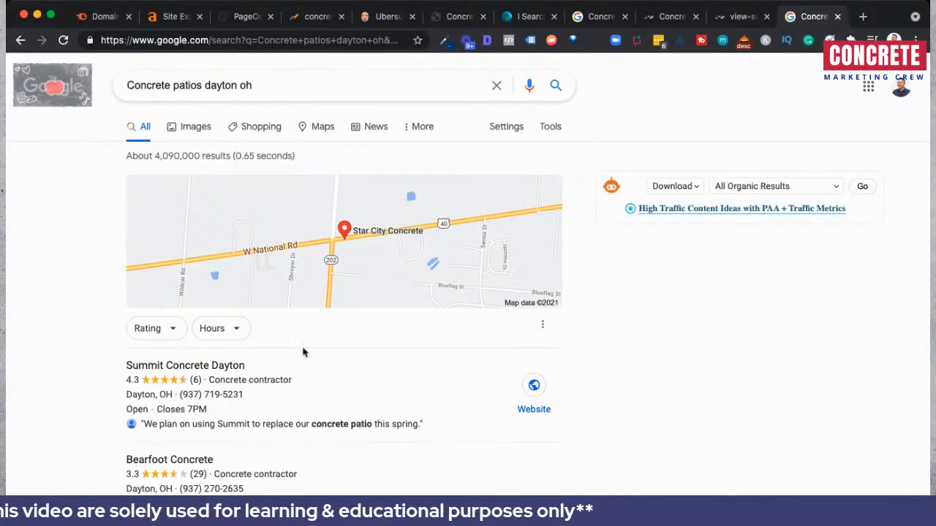
Check the Star City Concrete patio page from the organic results, then return to Google and highlight that result's title
{"action": "scroll", "coordinate": [351, 348], "scroll_direction": "down", "scroll_amount": 7}
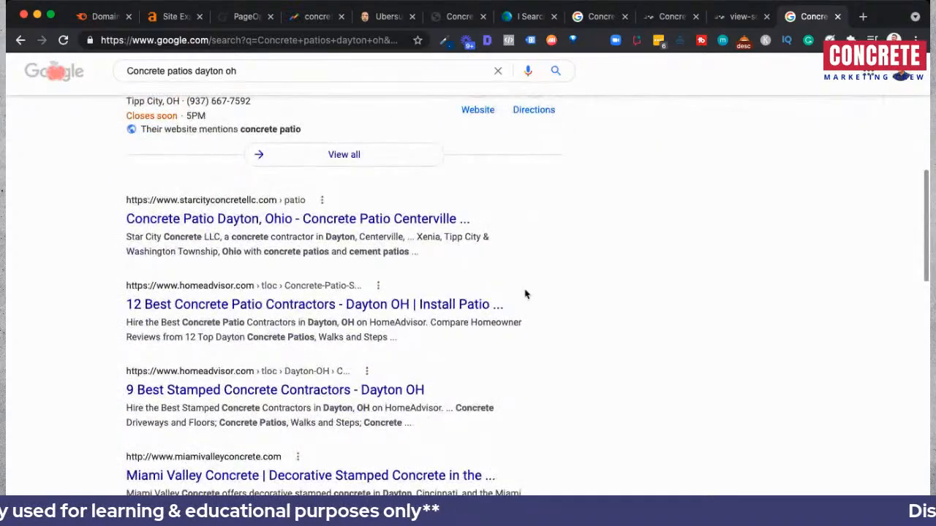
{"action": "left_click", "coordinate": [306, 223]}
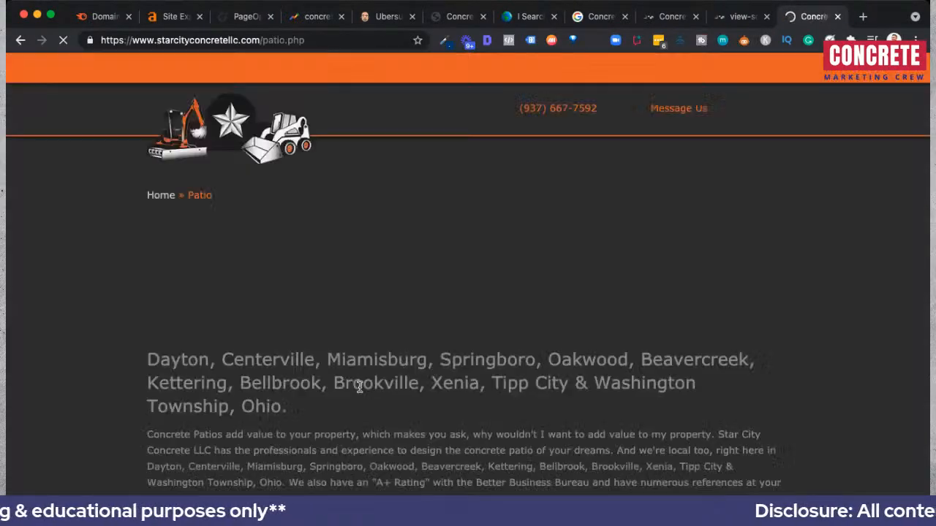
{"action": "left_click", "coordinate": [21, 39]}
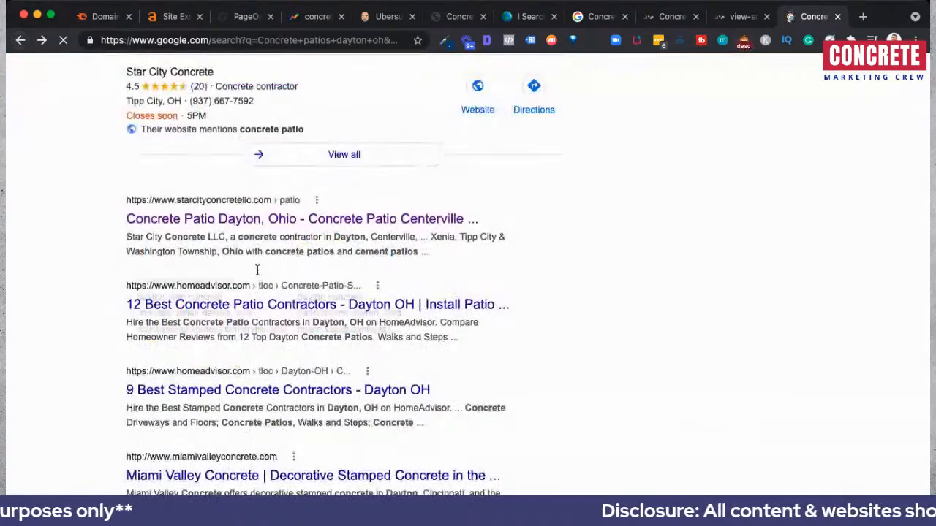
{"action": "left_click_drag", "start_coordinate": [111, 217], "coordinate": [484, 222]}
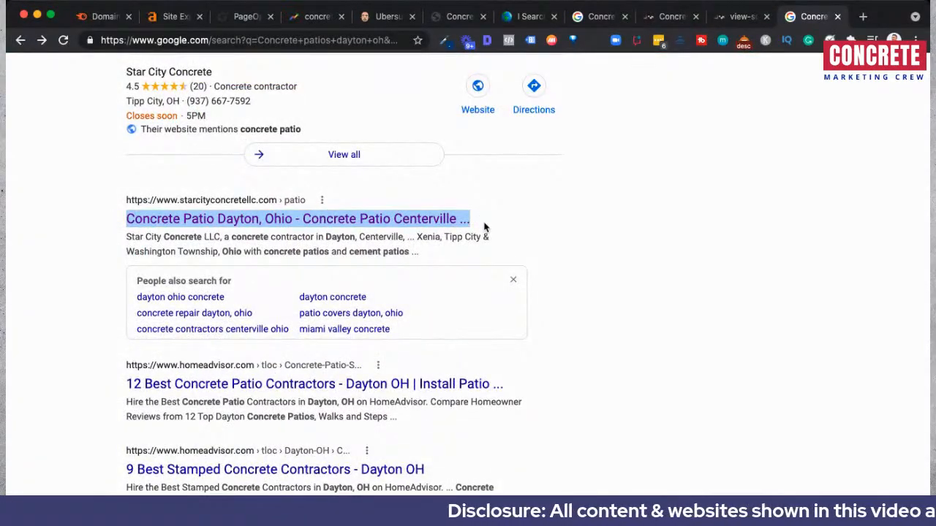
Reopen the Star City patio page from the results, open the site's Precast page and highlight its "Precast Concrete Steps" heading
{"action": "left_click", "coordinate": [268, 214]}
{"action": "scroll", "coordinate": [394, 228], "scroll_direction": "down", "scroll_amount": 3}
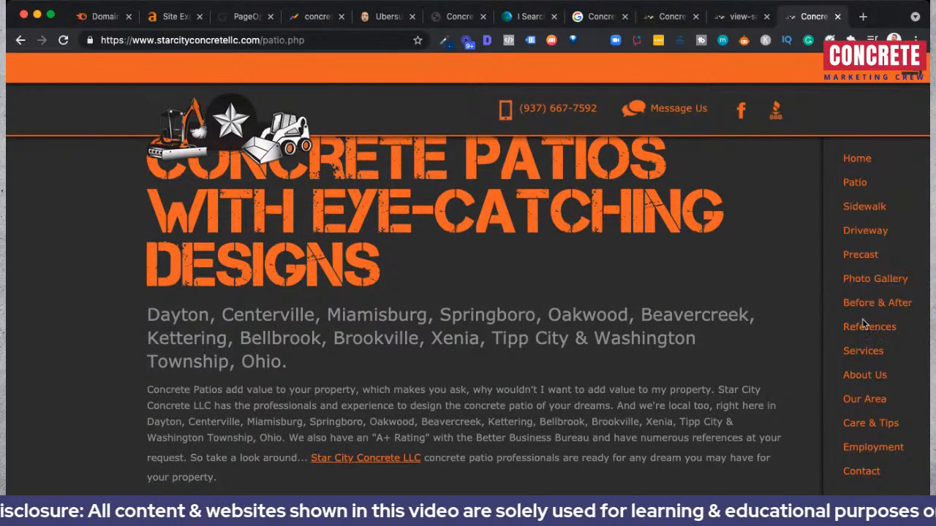
{"action": "left_click", "coordinate": [861, 255]}
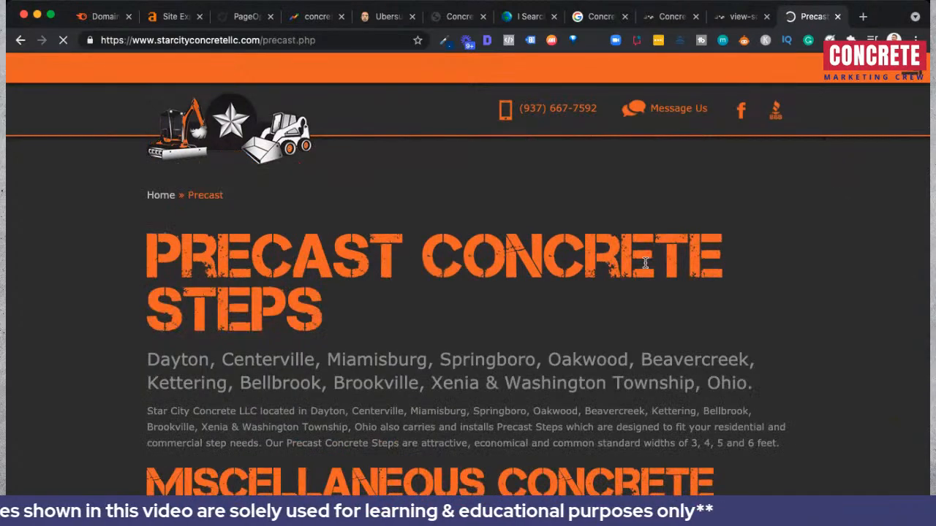
{"action": "triple_click", "coordinate": [194, 245]}
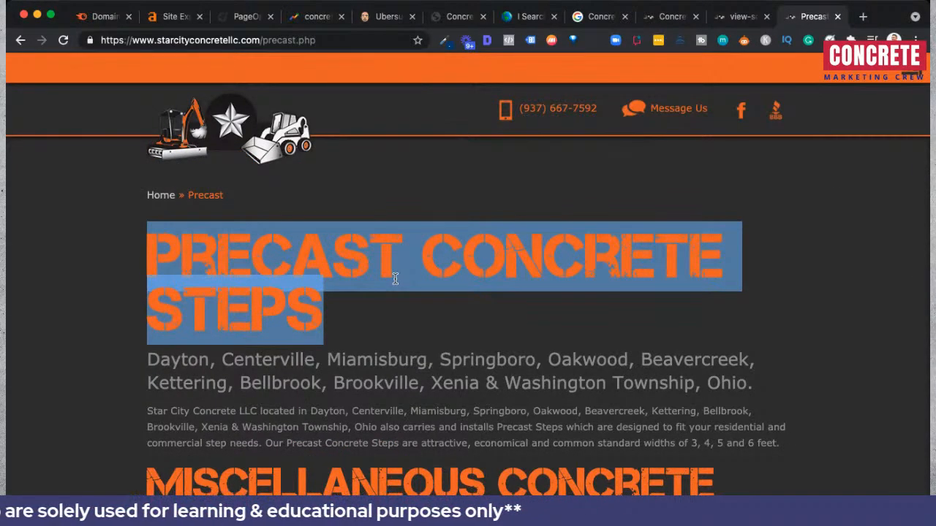
Search Google in a new tab for "Precast Concrete Steps dayton oh" using the copied heading, and open the Star City Concrete organic result
{"action": "key", "text": "ctrl+t"}
{"action": "key", "text": "ctrl+v"}
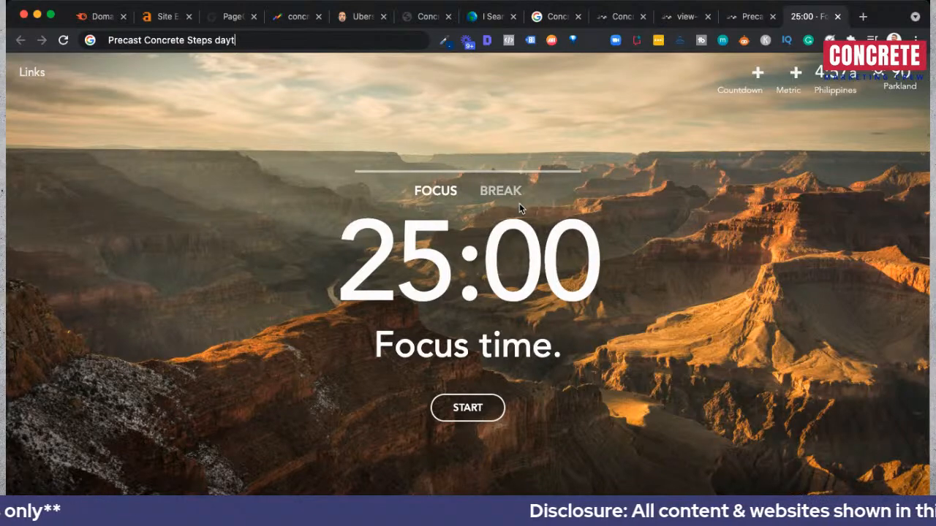
{"action": "key", "text": "Return"}
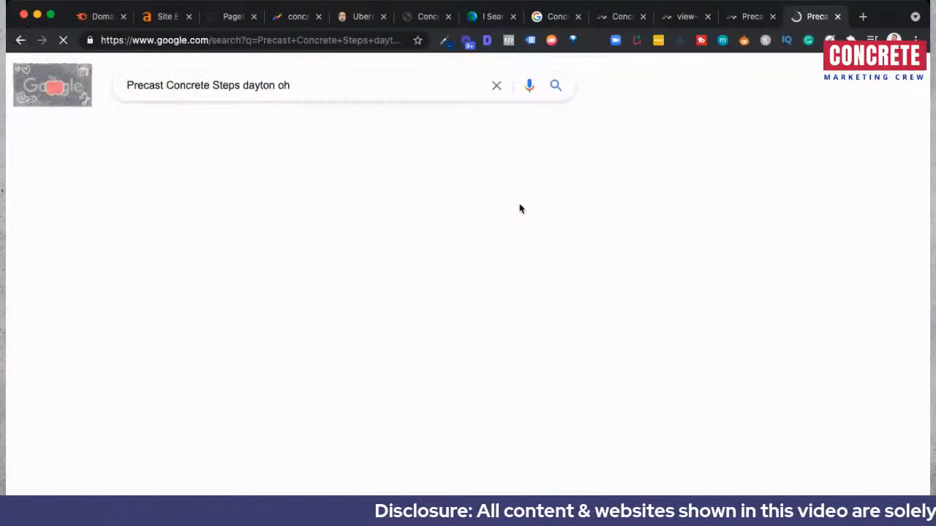
{"action": "scroll", "coordinate": [340, 270], "scroll_direction": "down", "scroll_amount": 3}
{"action": "scroll", "coordinate": [339, 269], "scroll_direction": "down", "scroll_amount": 2}
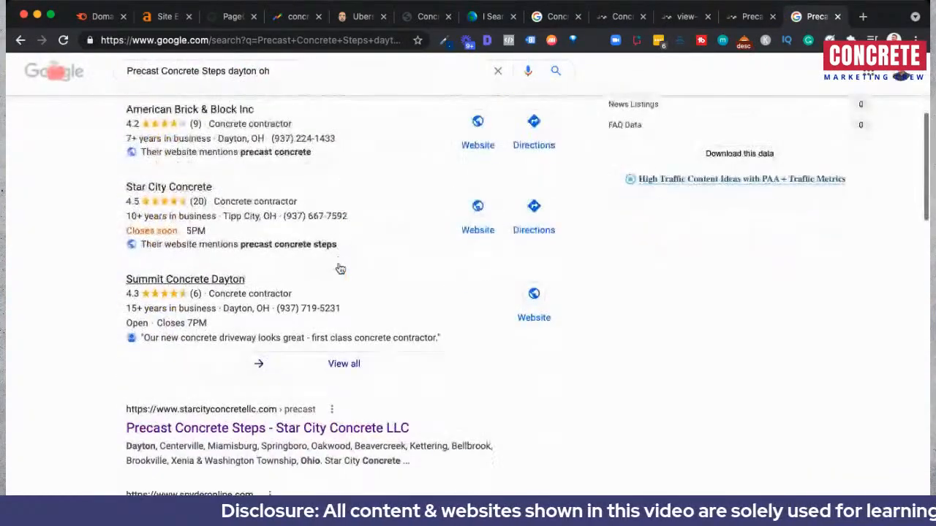
{"action": "scroll", "coordinate": [241, 465], "scroll_direction": "down", "scroll_amount": 2}
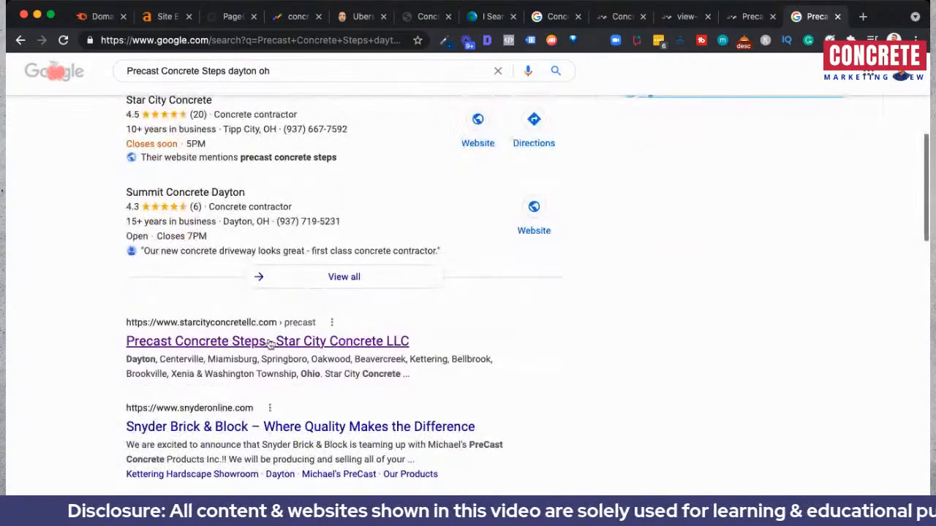
{"action": "left_click", "coordinate": [317, 346]}
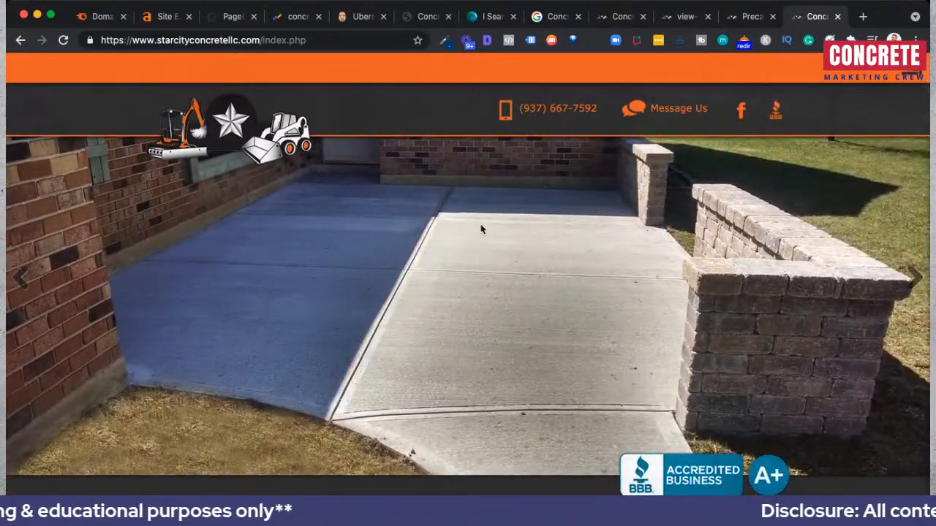
Look through the Star City homepage's headings and service content, and open the site's Driveway page to review its heading
{"action": "scroll", "coordinate": [502, 223], "scroll_direction": "down", "scroll_amount": 4}
{"action": "scroll", "coordinate": [502, 222], "scroll_direction": "down", "scroll_amount": 10}
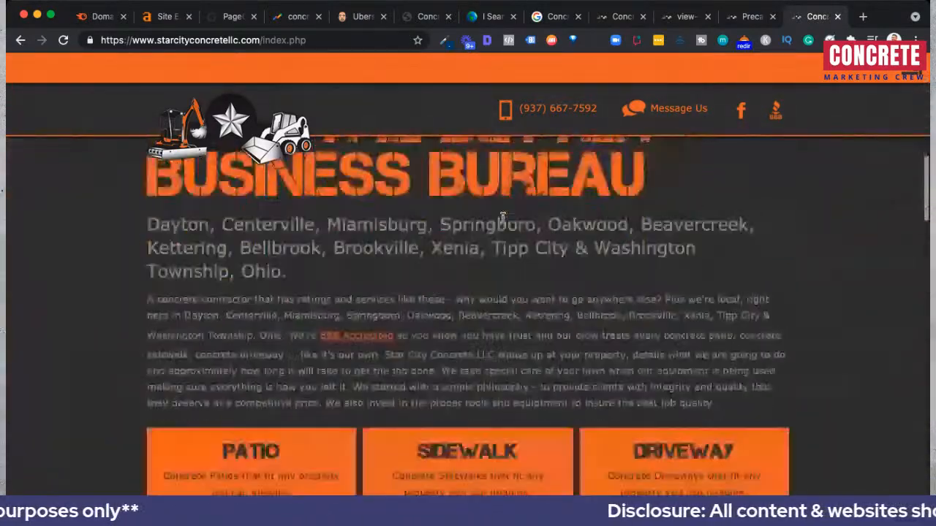
{"action": "scroll", "coordinate": [502, 222], "scroll_direction": "down", "scroll_amount": 2}
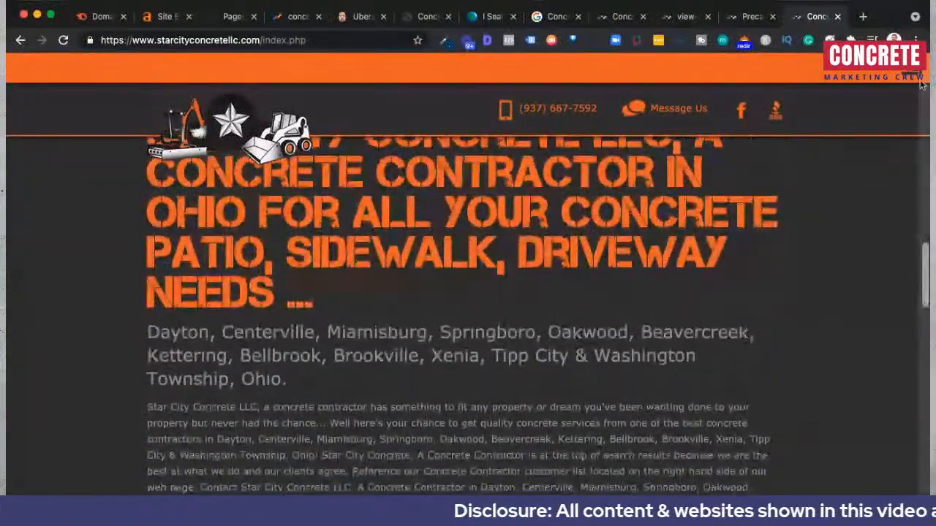
{"action": "left_click", "coordinate": [865, 231]}
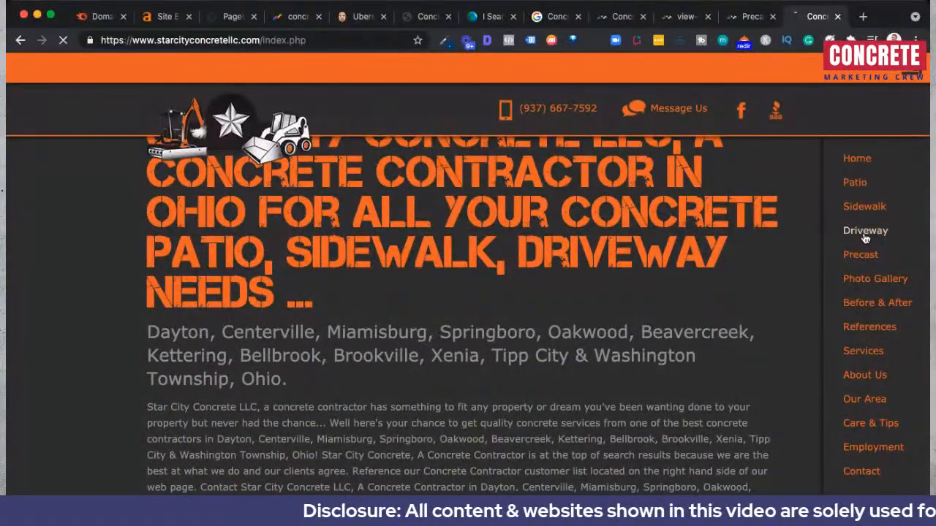
{"action": "scroll", "coordinate": [572, 273], "scroll_direction": "down", "scroll_amount": 2}
{"action": "scroll", "coordinate": [570, 271], "scroll_direction": "down", "scroll_amount": 5}
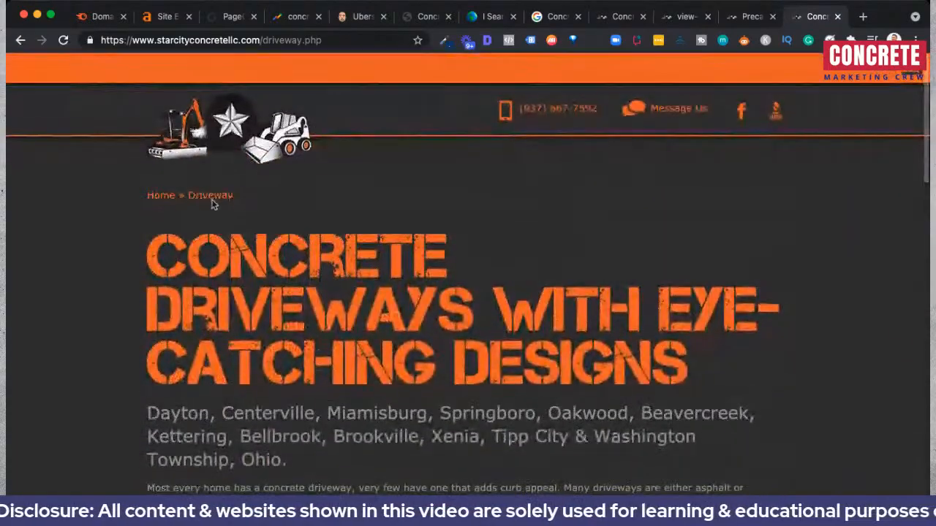
Return to the Star City homepage and read its content down to the "1 Year Warranty" section
{"action": "left_click", "coordinate": [159, 194]}
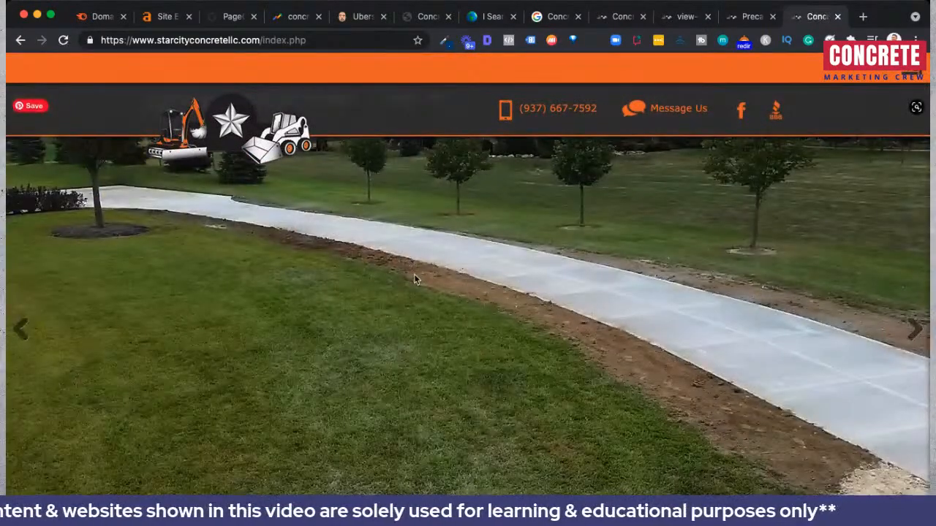
{"action": "scroll", "coordinate": [414, 275], "scroll_direction": "down", "scroll_amount": 5}
{"action": "scroll", "coordinate": [413, 274], "scroll_direction": "down", "scroll_amount": 10}
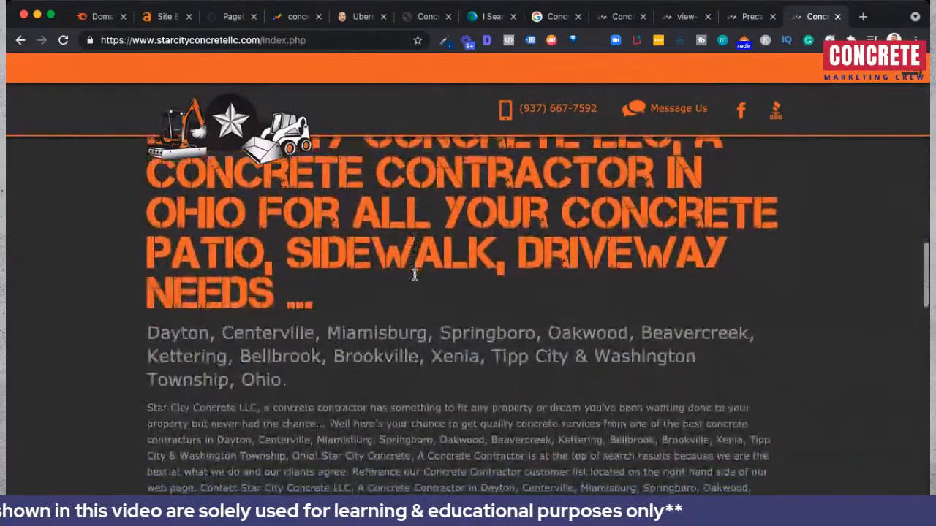
{"action": "scroll", "coordinate": [419, 311], "scroll_direction": "down", "scroll_amount": 12}
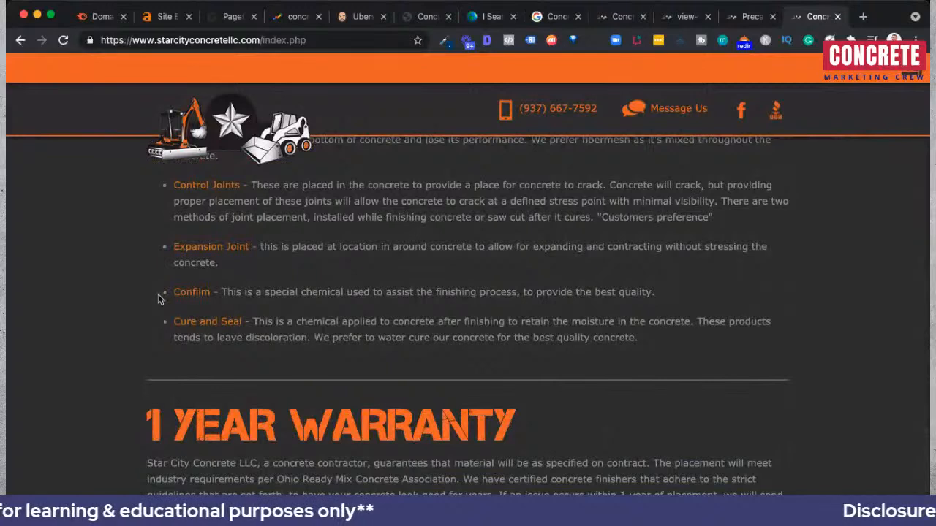
Open Star City's Services page and examine its "Concrete Contractor Services" heading and the service blocks beneath it
{"action": "left_click", "coordinate": [917, 76]}
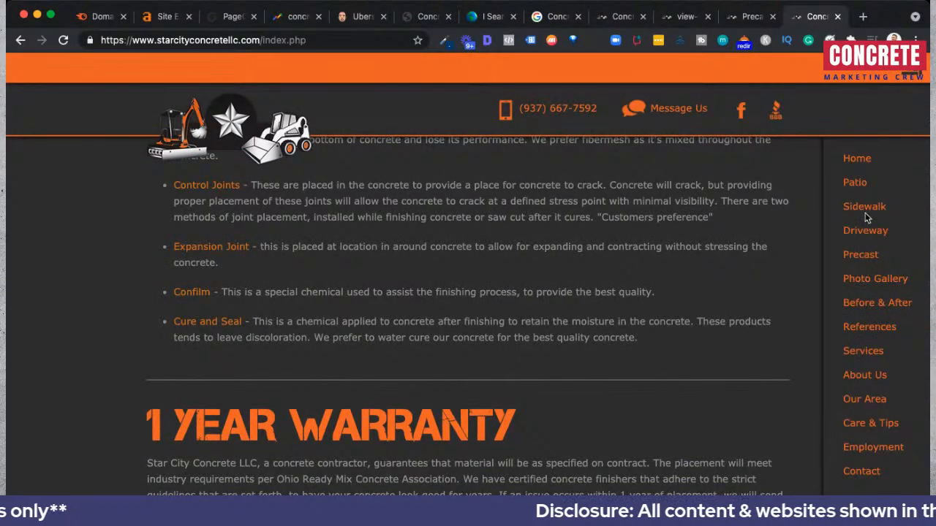
{"action": "left_click", "coordinate": [863, 351]}
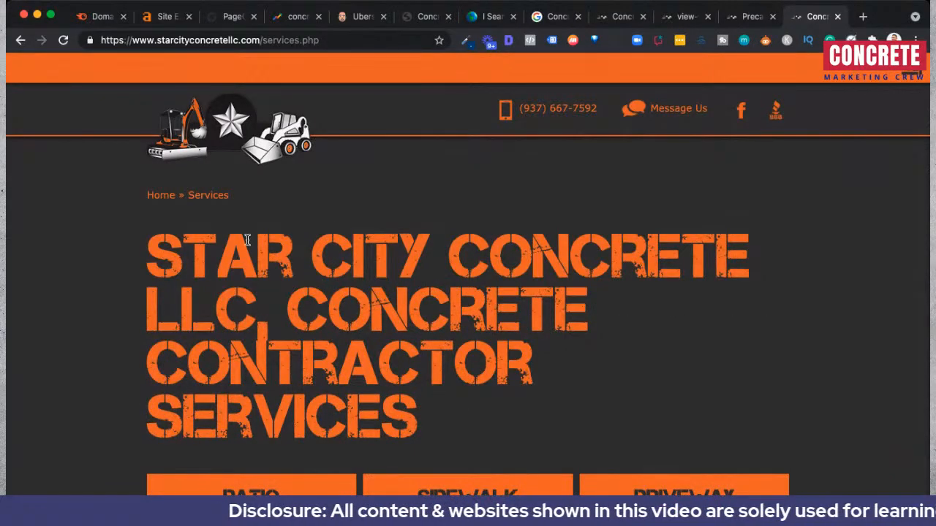
{"action": "scroll", "coordinate": [323, 295], "scroll_direction": "down", "scroll_amount": 5}
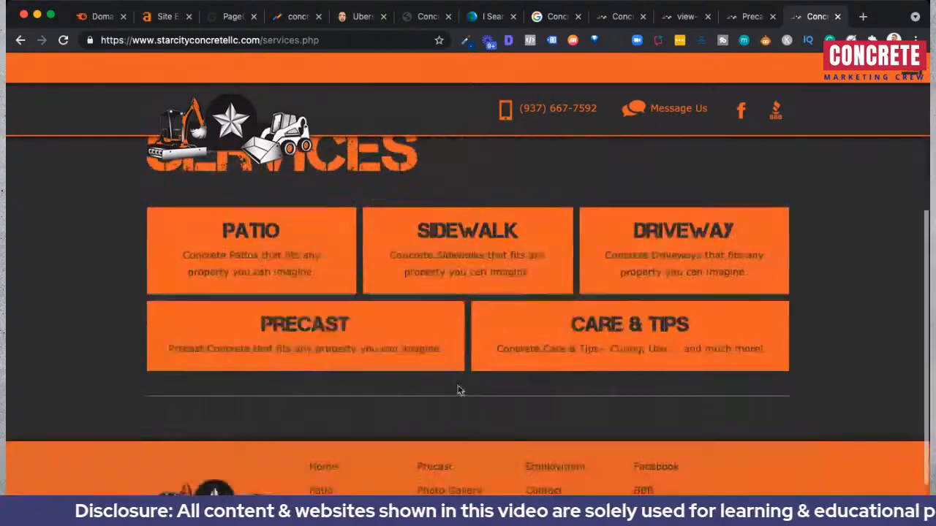
{"action": "scroll", "coordinate": [272, 253], "scroll_direction": "up", "scroll_amount": 2}
{"action": "scroll", "coordinate": [273, 253], "scroll_direction": "up", "scroll_amount": 2}
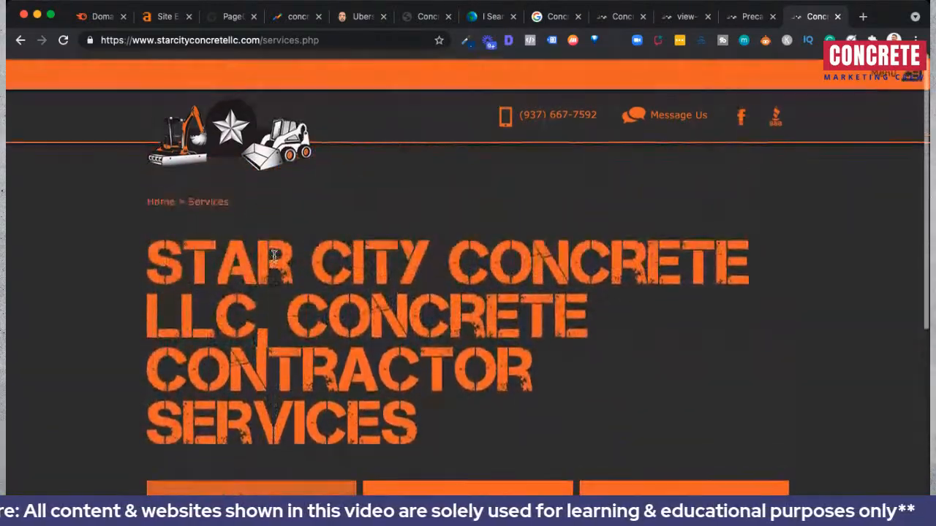
{"action": "scroll", "coordinate": [273, 261], "scroll_direction": "down", "scroll_amount": 5}
{"action": "scroll", "coordinate": [267, 261], "scroll_direction": "up", "scroll_amount": 5}
{"action": "scroll", "coordinate": [274, 254], "scroll_direction": "down", "scroll_amount": 3}
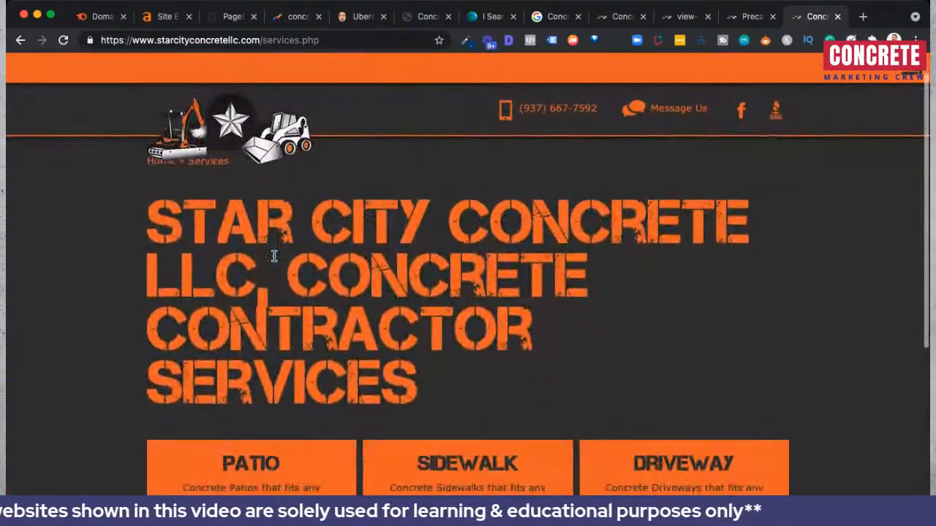
{"action": "scroll", "coordinate": [273, 254], "scroll_direction": "up", "scroll_amount": 3}
{"action": "scroll", "coordinate": [274, 254], "scroll_direction": "down", "scroll_amount": 1}
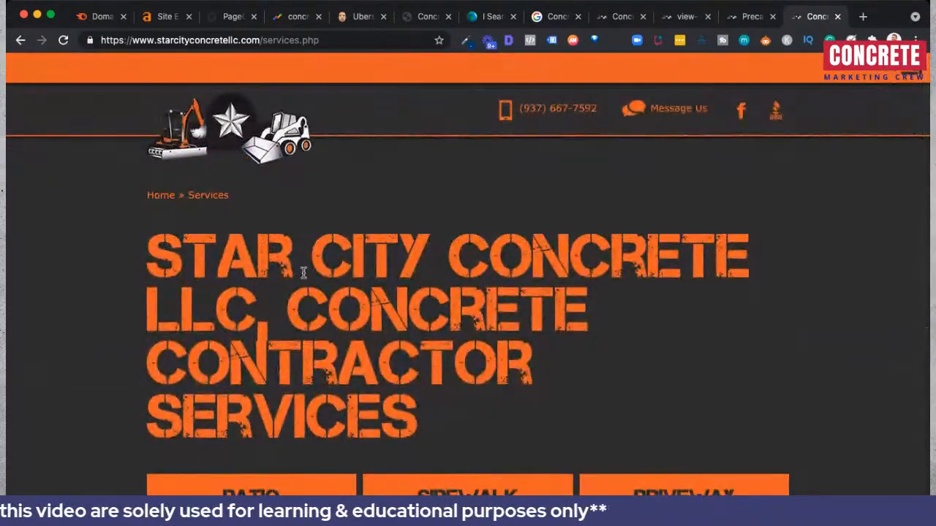
{"action": "scroll", "coordinate": [368, 311], "scroll_direction": "down", "scroll_amount": 4}
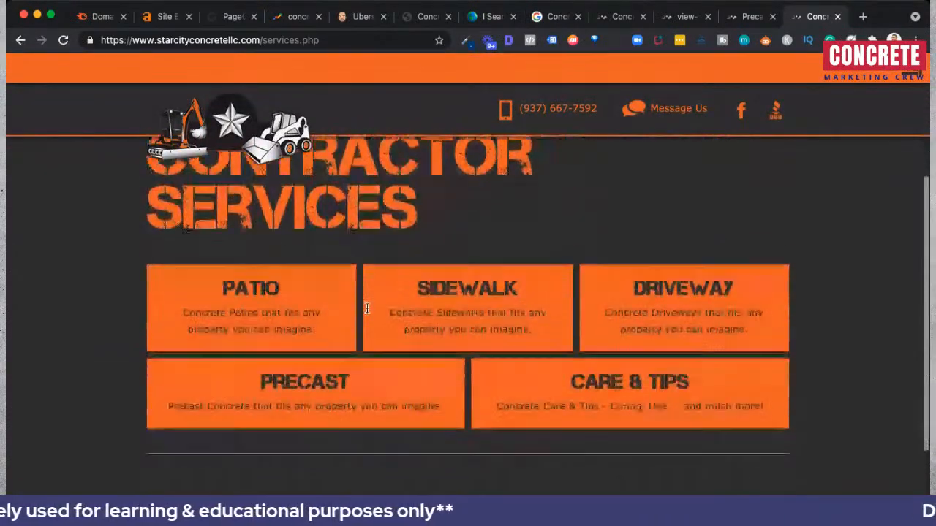
{"action": "scroll", "coordinate": [271, 278], "scroll_direction": "up", "scroll_amount": 4}
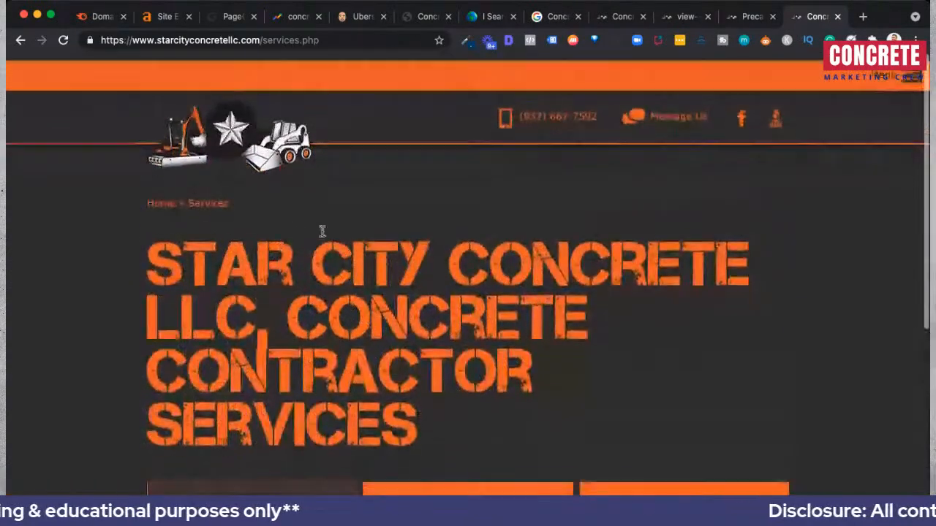
Reopen the Star City homepage, display the site's page links and go back through the previously visited pages
{"action": "left_click", "coordinate": [150, 195]}
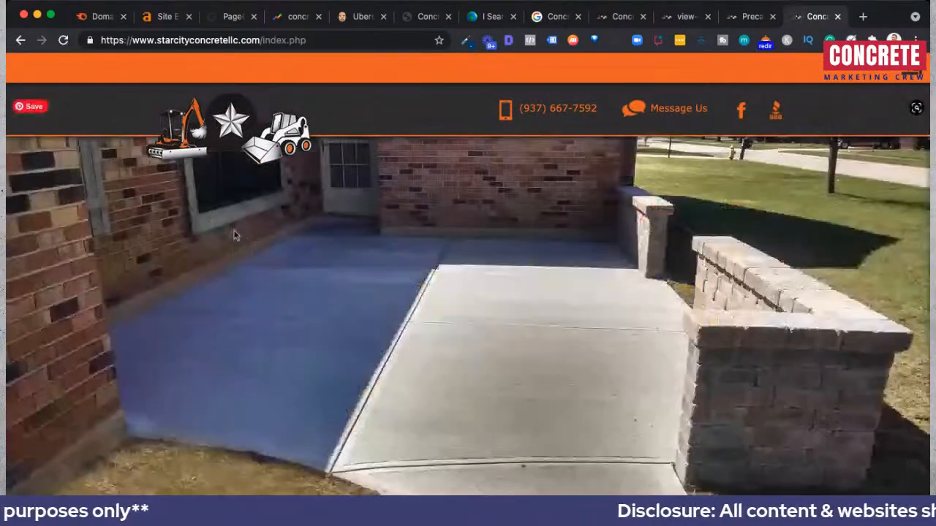
{"action": "mouse_move", "coordinate": [915, 108]}
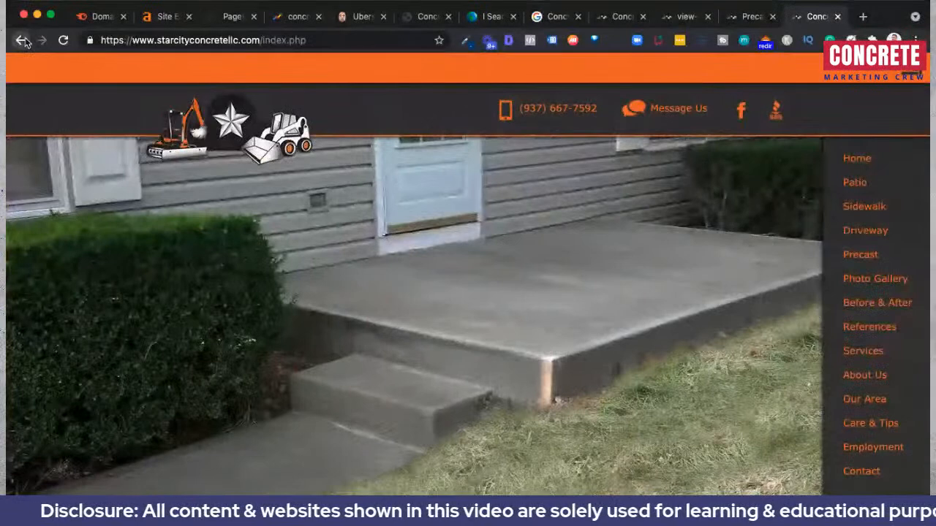
{"action": "left_click", "coordinate": [22, 40]}
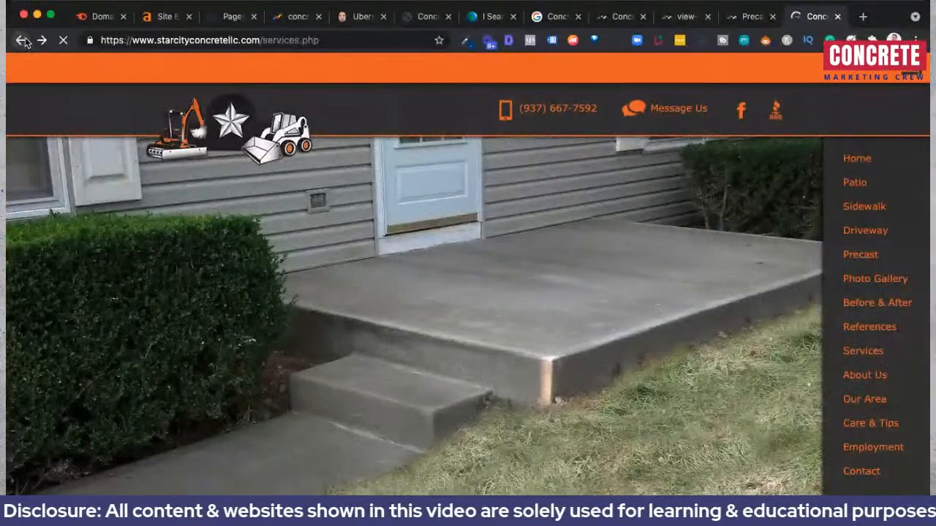
{"action": "left_click", "coordinate": [23, 40]}
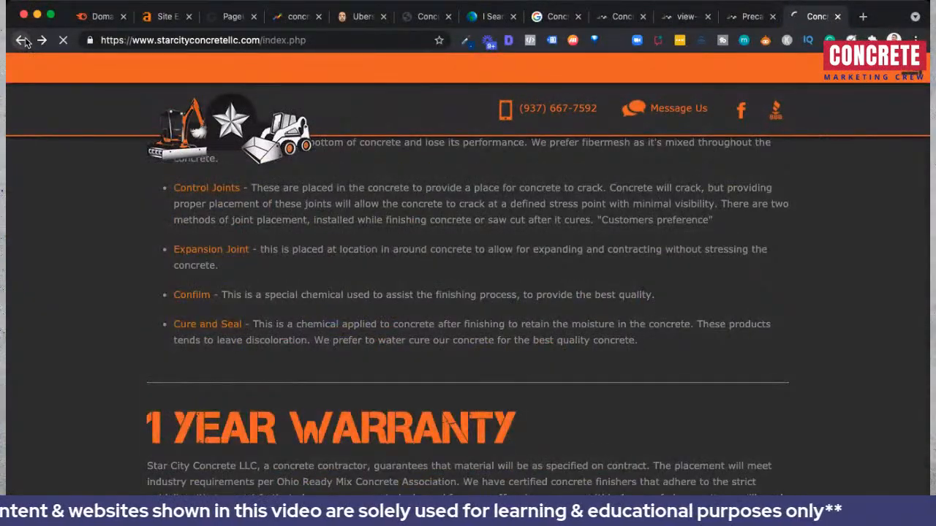
{"action": "left_click", "coordinate": [23, 40]}
{"action": "left_click", "coordinate": [22, 40]}
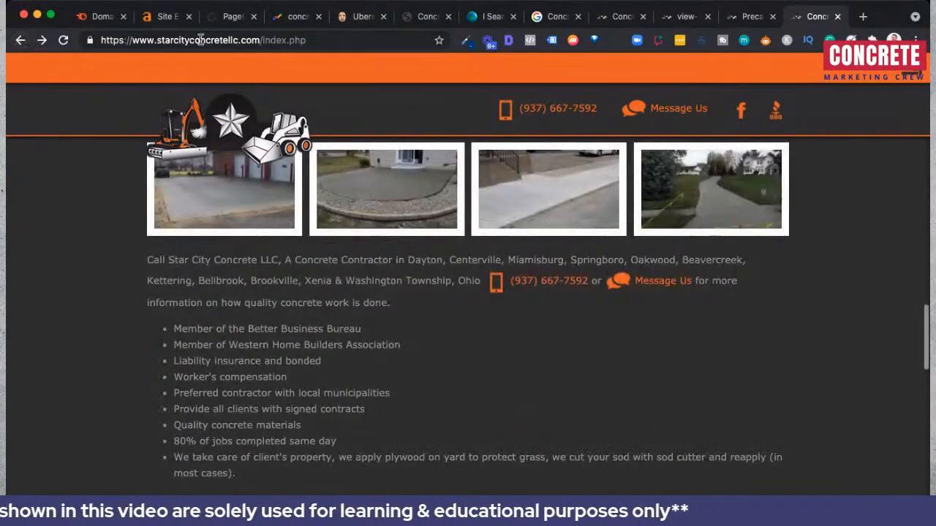
Check the earlier Google results, search for "carter concrete dayton" in a new tab and open the Carter Concrete and Construction website
{"action": "left_click", "coordinate": [556, 16]}
{"action": "scroll", "coordinate": [261, 337], "scroll_direction": "down", "scroll_amount": 2}
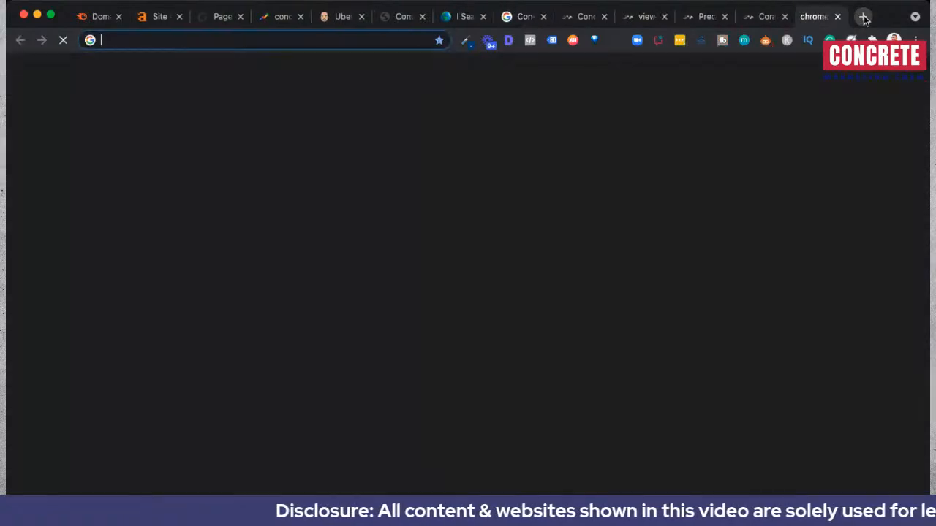
{"action": "left_click", "coordinate": [863, 16]}
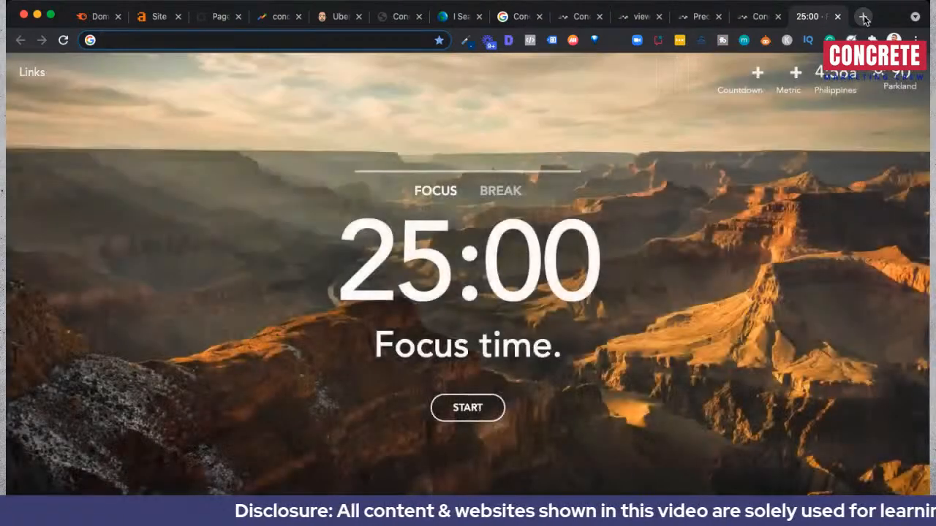
{"action": "type", "text": "carter"}
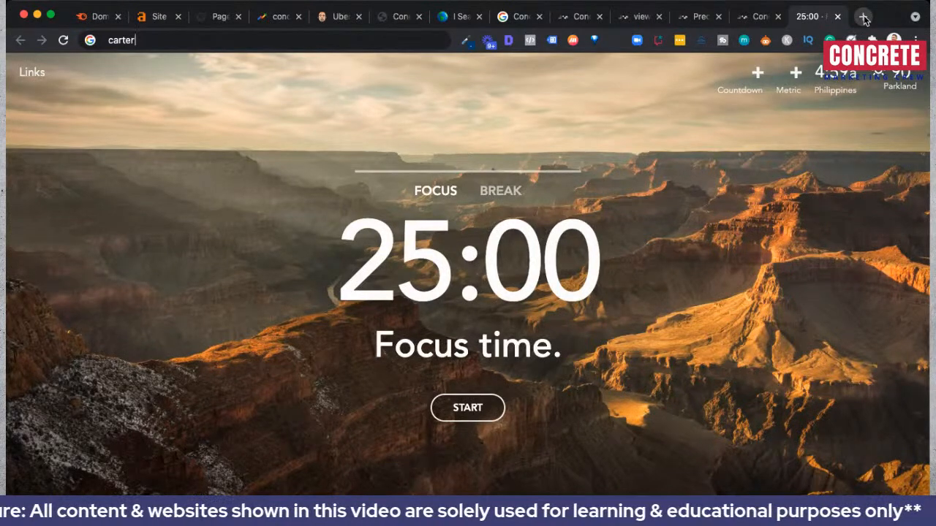
{"action": "type", "text": " concrete dayton"}
{"action": "key", "text": "Return"}
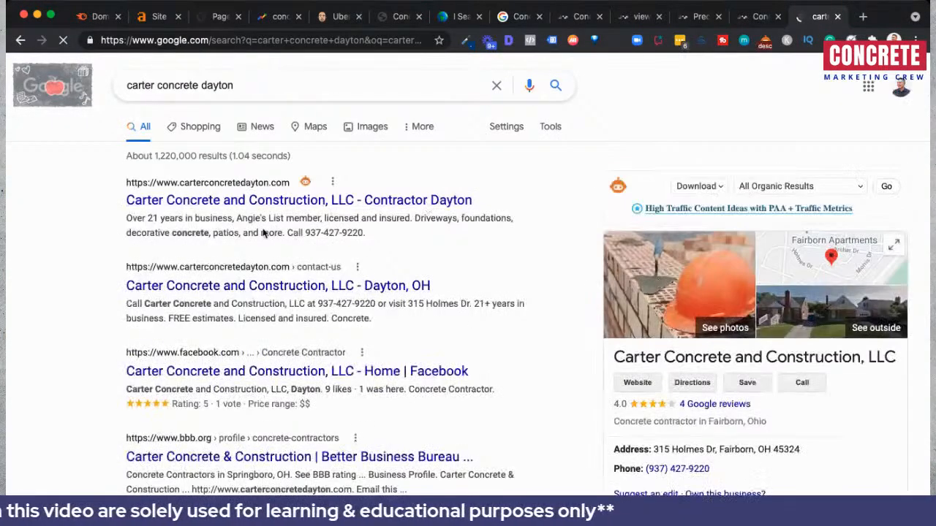
{"action": "left_click", "coordinate": [265, 201]}
Look over the Carter Concrete homepage and highlight its "Concrete Services" heading
{"action": "scroll", "coordinate": [510, 200], "scroll_direction": "down", "scroll_amount": 1}
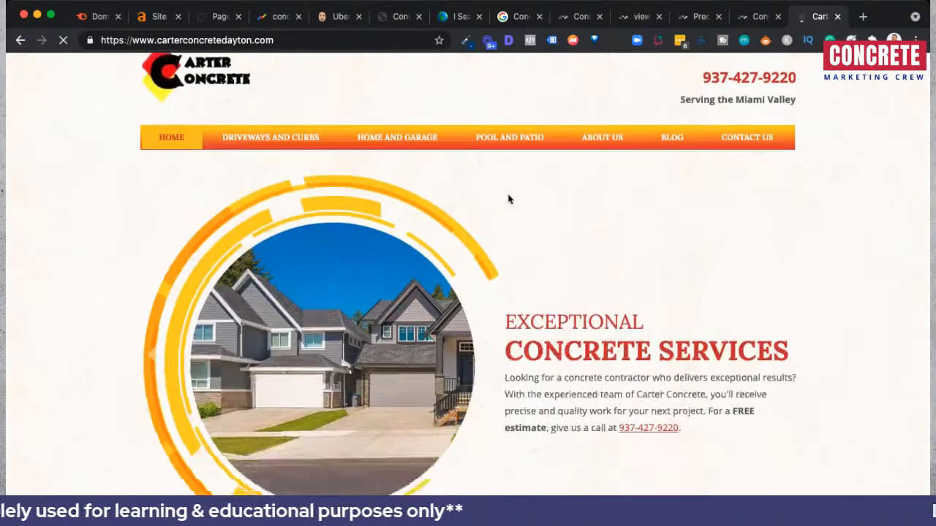
{"action": "scroll", "coordinate": [510, 200], "scroll_direction": "down", "scroll_amount": 5}
{"action": "scroll", "coordinate": [509, 200], "scroll_direction": "up", "scroll_amount": 5}
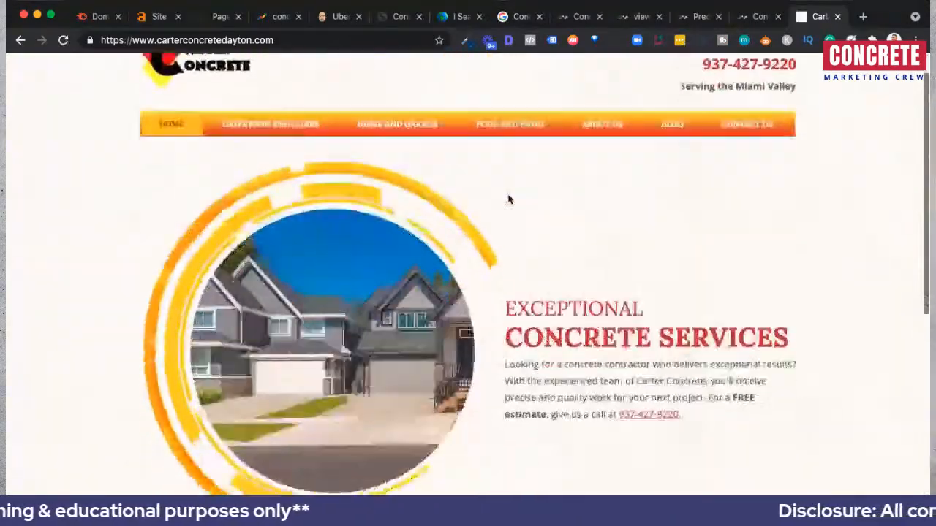
{"action": "scroll", "coordinate": [510, 200], "scroll_direction": "down", "scroll_amount": 3}
{"action": "scroll", "coordinate": [508, 198], "scroll_direction": "up", "scroll_amount": 1}
{"action": "triple_click", "coordinate": [553, 280]}
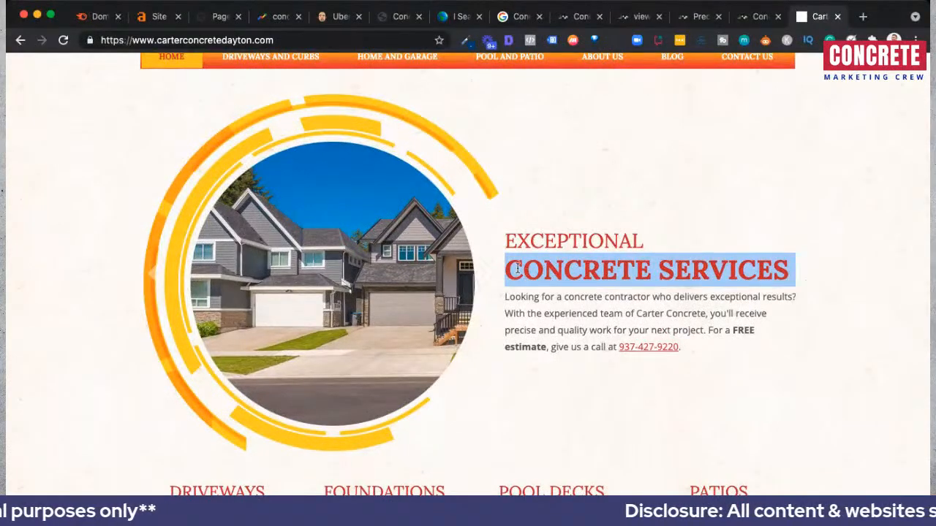
View the Carter Concrete homepage's source code and find "title" in it to check the title tag
{"action": "scroll", "coordinate": [517, 269], "scroll_direction": "up", "scroll_amount": 2}
{"action": "left_click", "coordinate": [511, 41]}
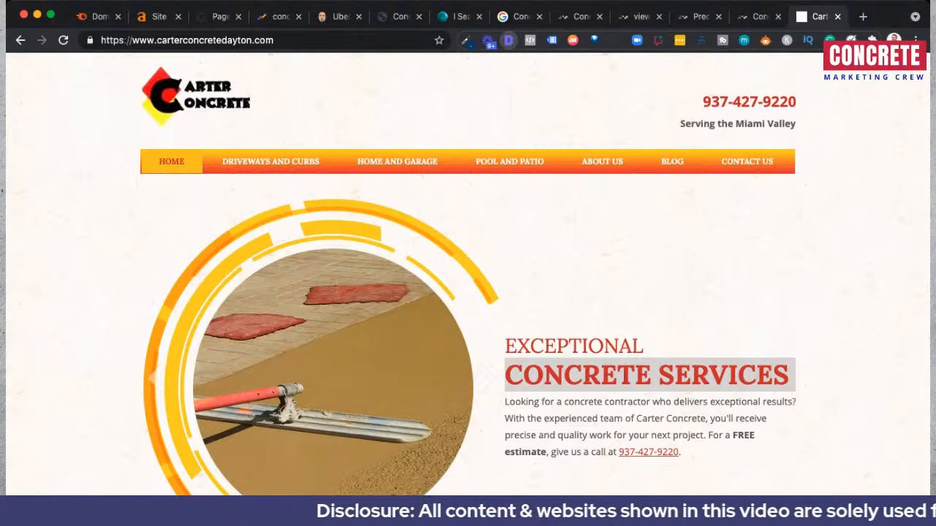
{"action": "left_click", "coordinate": [654, 250]}
{"action": "key", "text": "super+alt+u"}
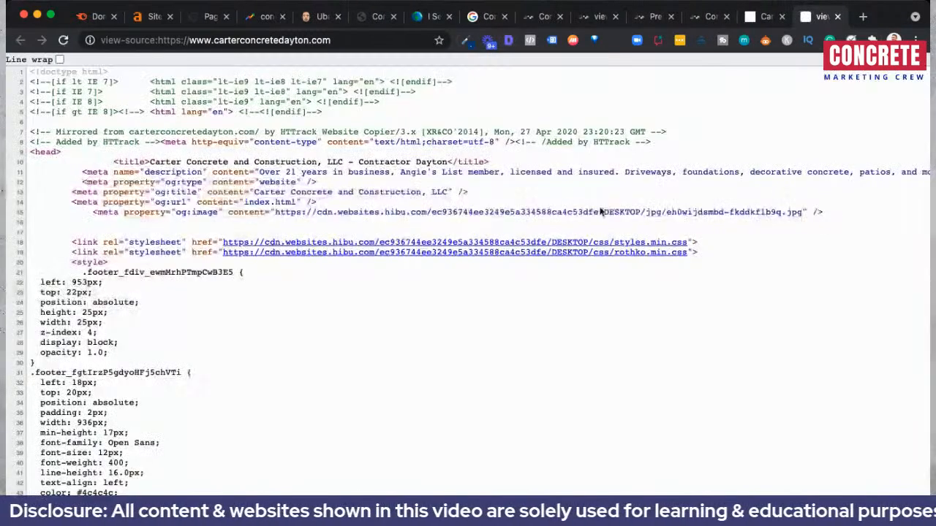
{"action": "key", "text": "super+f"}
{"action": "type", "text": "title"}
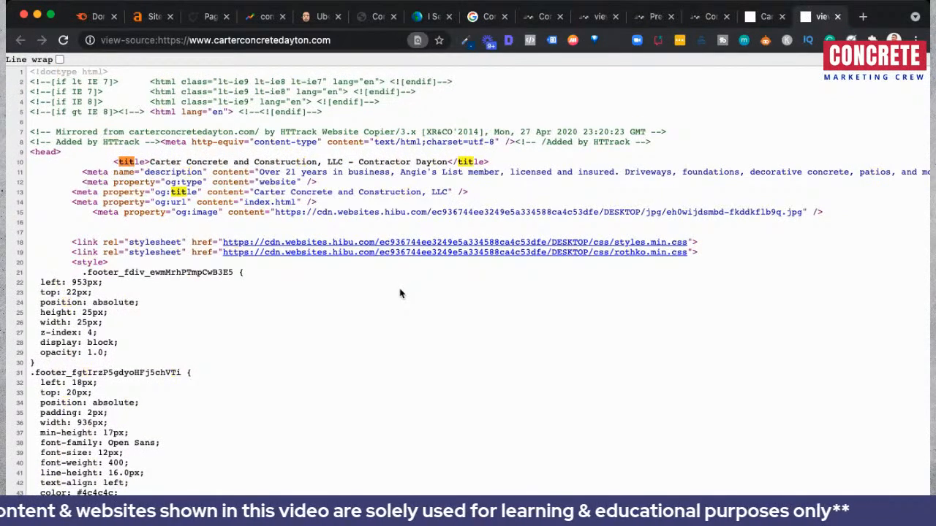
Enlarge the Carter Concrete source code and highlight the title tag's text, including its company name portion
{"action": "left_click_drag", "start_coordinate": [149, 160], "coordinate": [388, 167]}
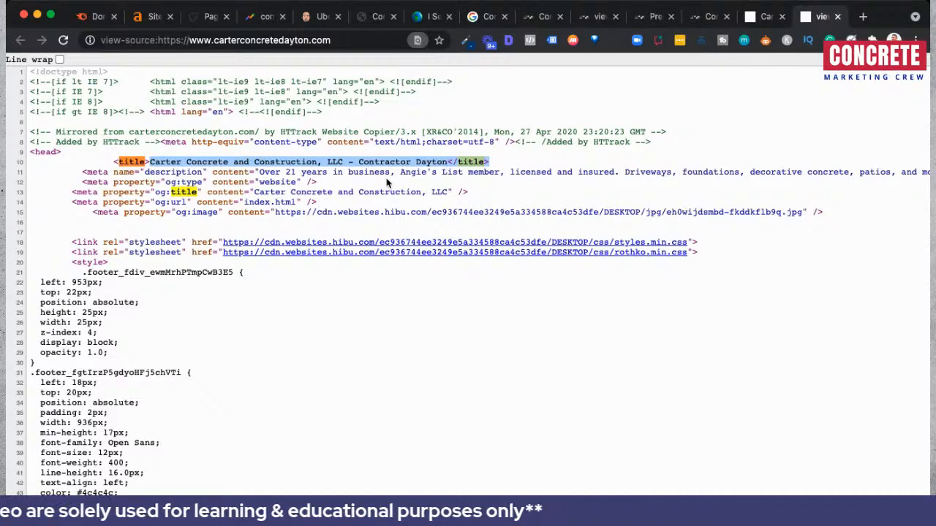
{"action": "key", "text": "super+equal"}
{"action": "key", "text": "super+equal"}
{"action": "key", "text": "super+equal"}
{"action": "key", "text": "super+equal"}
{"action": "key", "text": "super+equal"}
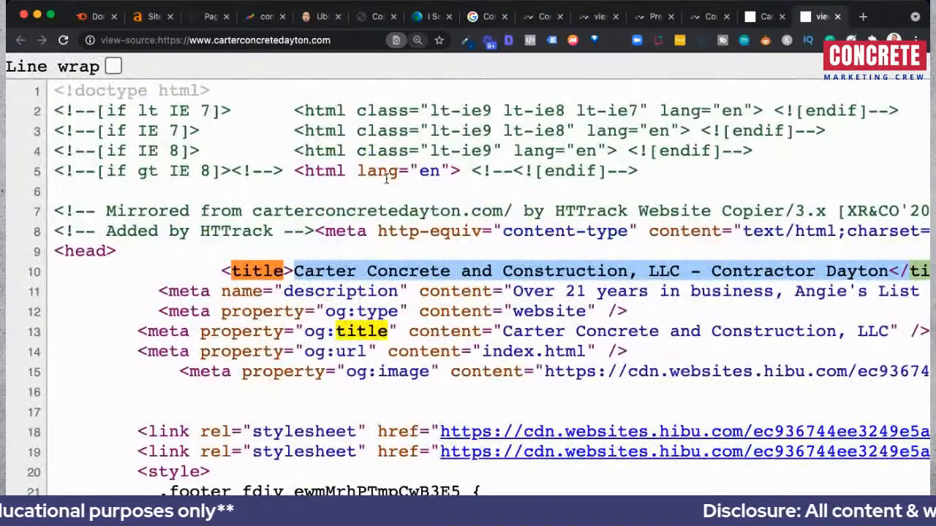
{"action": "scroll", "coordinate": [387, 179], "scroll_direction": "right", "scroll_amount": 5}
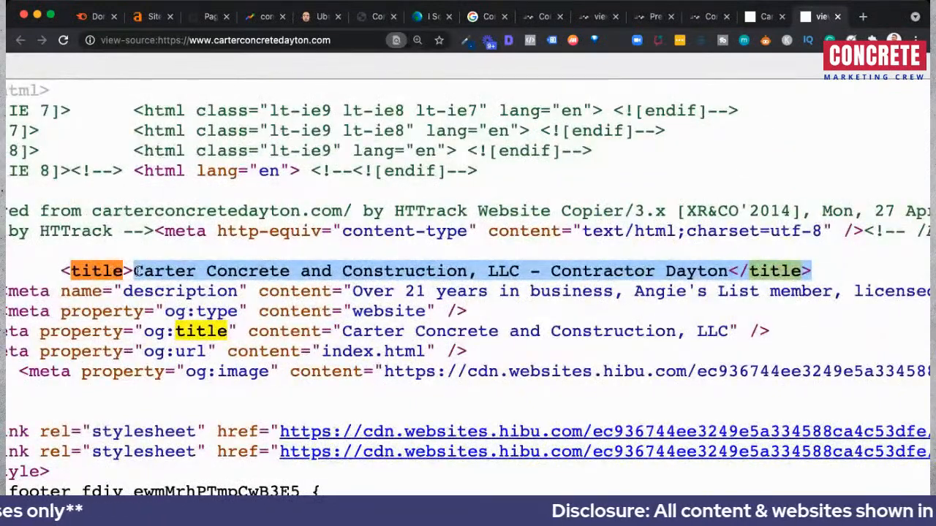
{"action": "left_click", "coordinate": [156, 274]}
{"action": "left_click_drag", "start_coordinate": [139, 271], "coordinate": [529, 271]}
{"action": "left_click", "coordinate": [546, 273]}
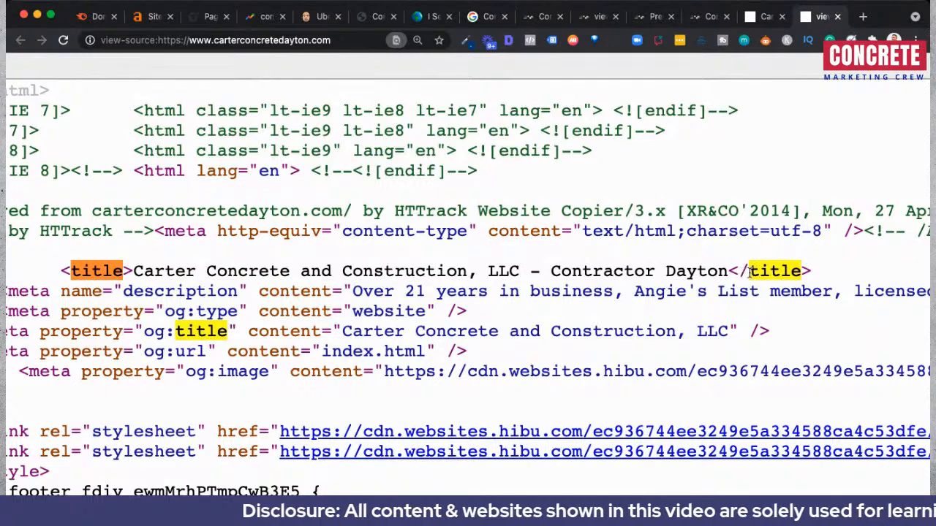
Highlight the "Contractor Dayton" wording in the title tag and examine the meta tags around it
{"action": "left_click_drag", "start_coordinate": [730, 272], "coordinate": [550, 271]}
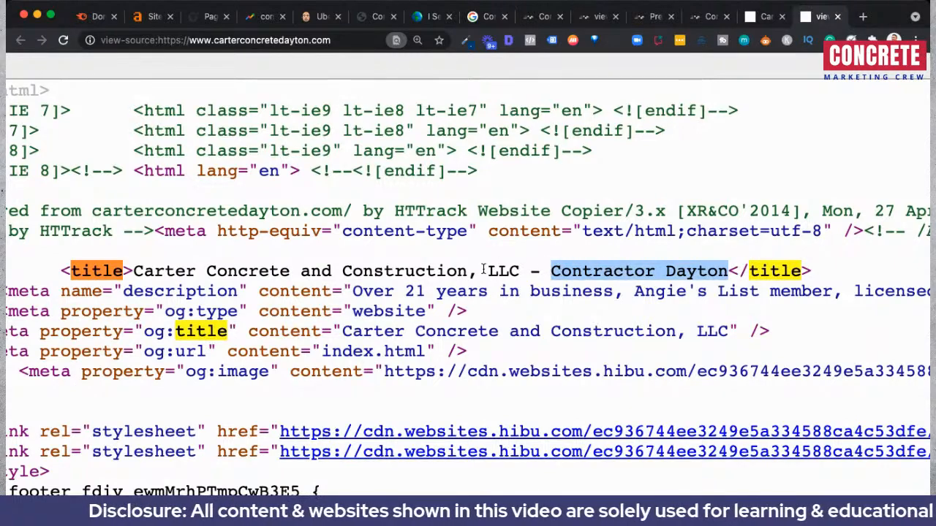
{"action": "left_click", "coordinate": [578, 272]}
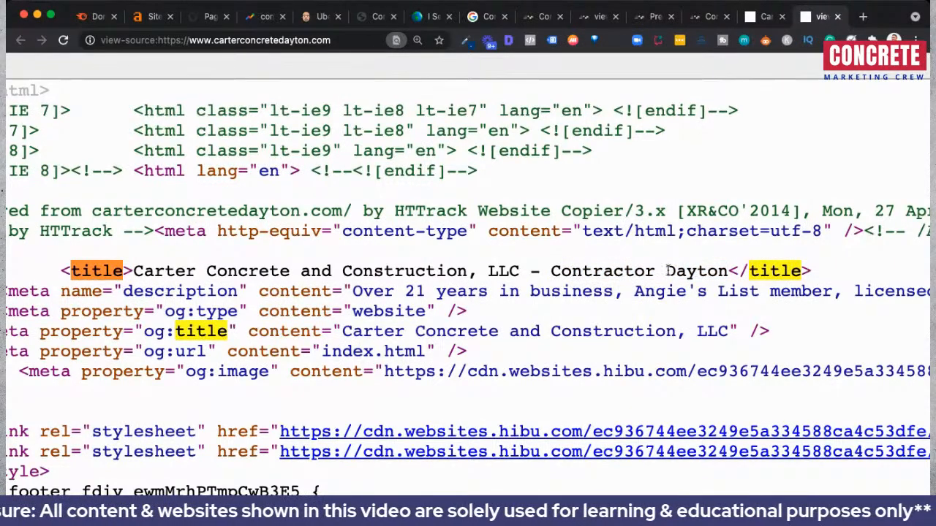
{"action": "left_click_drag", "start_coordinate": [655, 271], "coordinate": [552, 272]}
{"action": "left_click", "coordinate": [580, 271]}
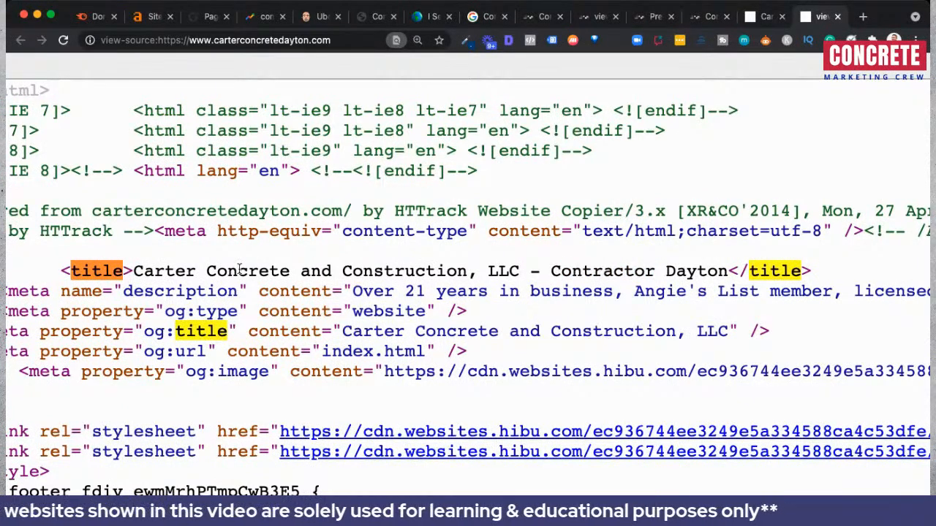
{"action": "left_click_drag", "start_coordinate": [653, 272], "coordinate": [731, 272]}
{"action": "left_click", "coordinate": [731, 271]}
{"action": "left_click_drag", "start_coordinate": [554, 271], "coordinate": [656, 268]}
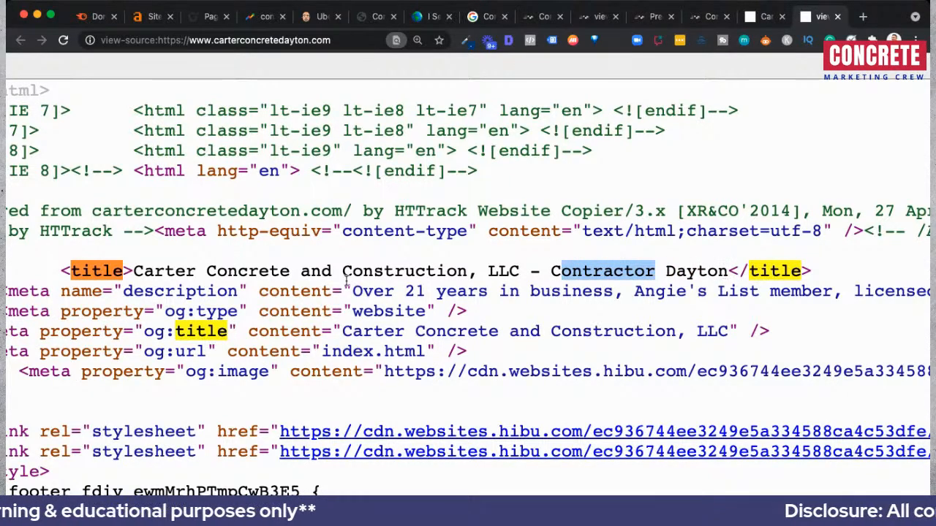
{"action": "left_click_drag", "start_coordinate": [548, 271], "coordinate": [722, 268]}
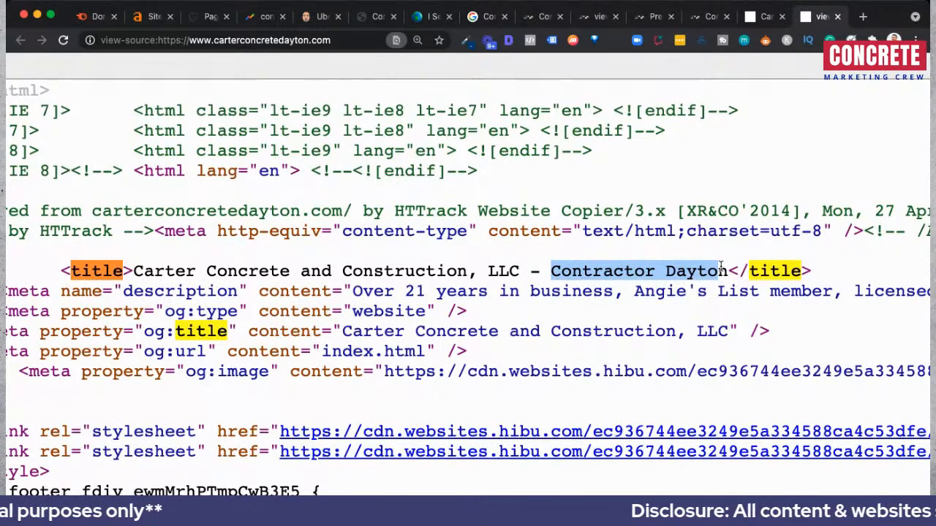
{"action": "scroll", "coordinate": [722, 270], "scroll_direction": "down", "scroll_amount": 2}
{"action": "scroll", "coordinate": [722, 271], "scroll_direction": "left", "scroll_amount": 3}
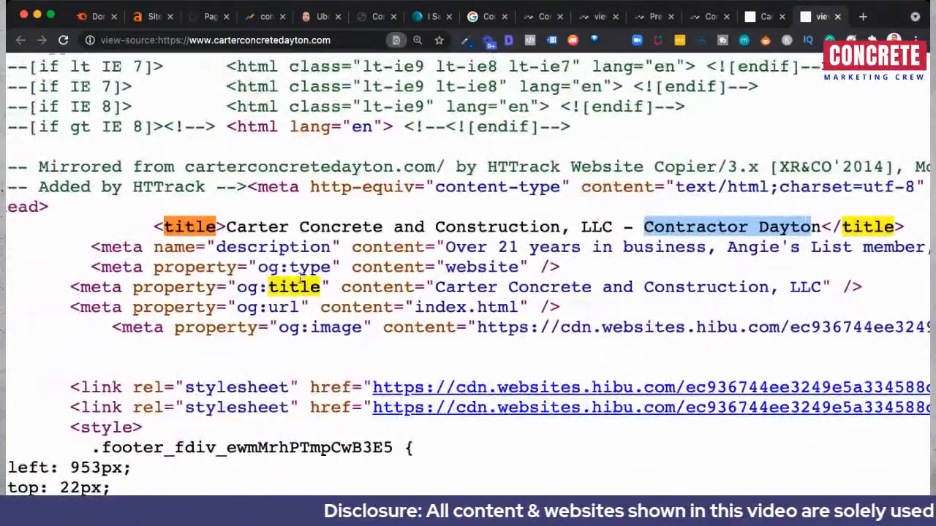
{"action": "scroll", "coordinate": [562, 278], "scroll_direction": "down", "scroll_amount": 3}
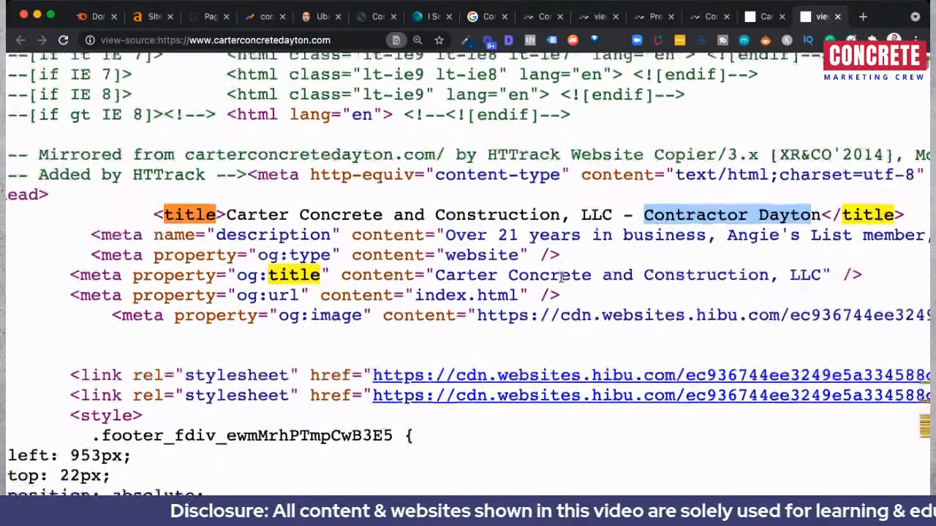
{"action": "scroll", "coordinate": [561, 281], "scroll_direction": "up", "scroll_amount": 4}
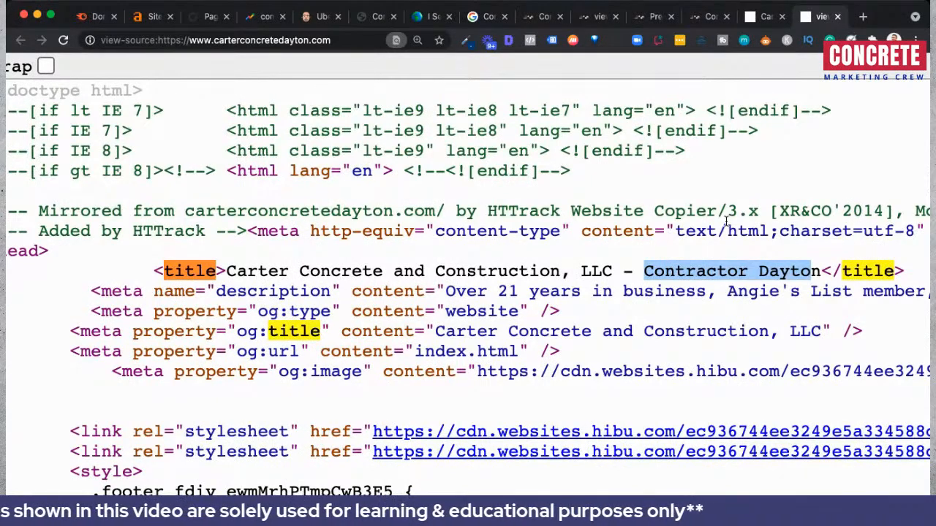
{"action": "scroll", "coordinate": [726, 221], "scroll_direction": "right", "scroll_amount": 3}
Return to the Carter Concrete homepage, reduce its zoom and look over its service sections and navigation
{"action": "left_click", "coordinate": [765, 16]}
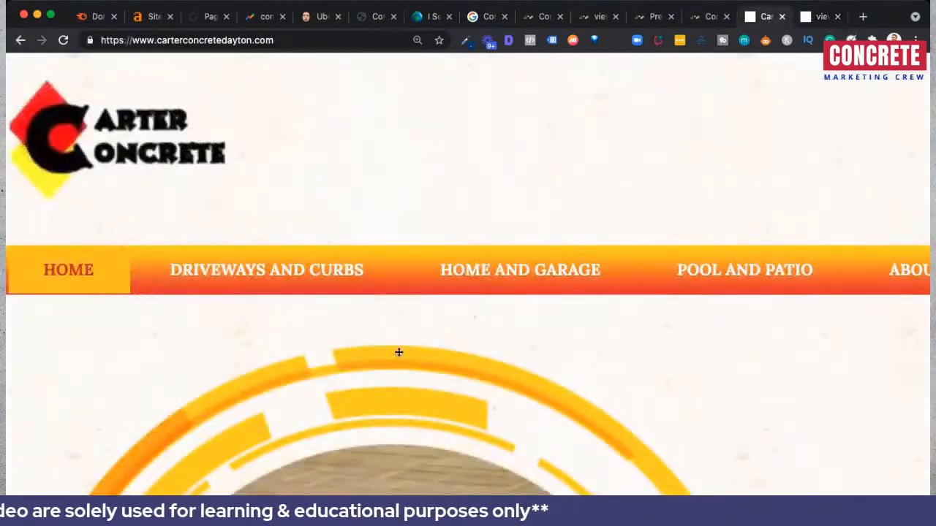
{"action": "key", "text": "super+minus"}
{"action": "key", "text": "super+minus"}
{"action": "key", "text": "super+minus"}
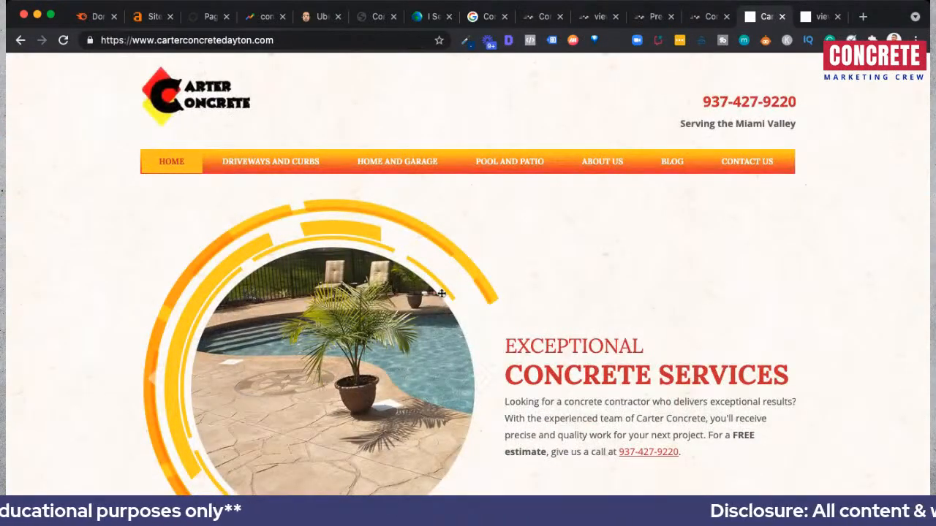
{"action": "scroll", "coordinate": [454, 281], "scroll_direction": "down", "scroll_amount": 5}
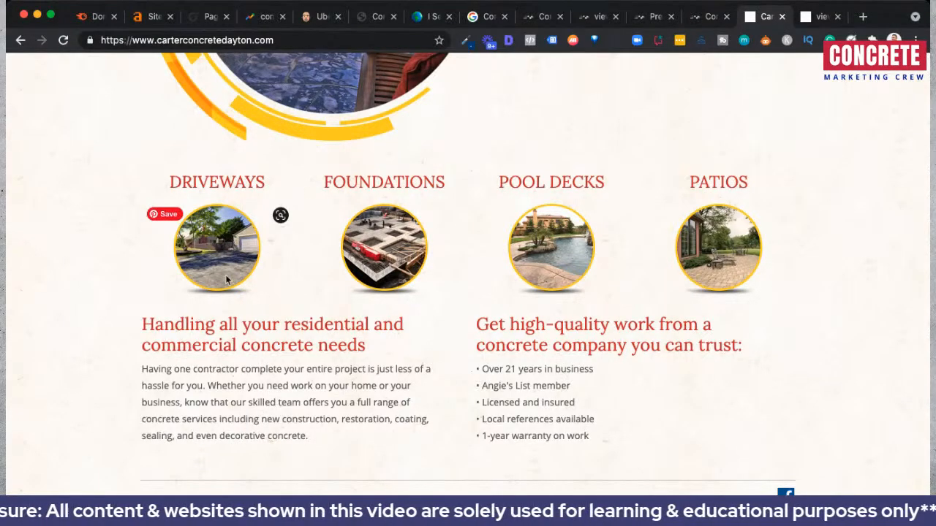
{"action": "scroll", "coordinate": [500, 313], "scroll_direction": "up", "scroll_amount": 6}
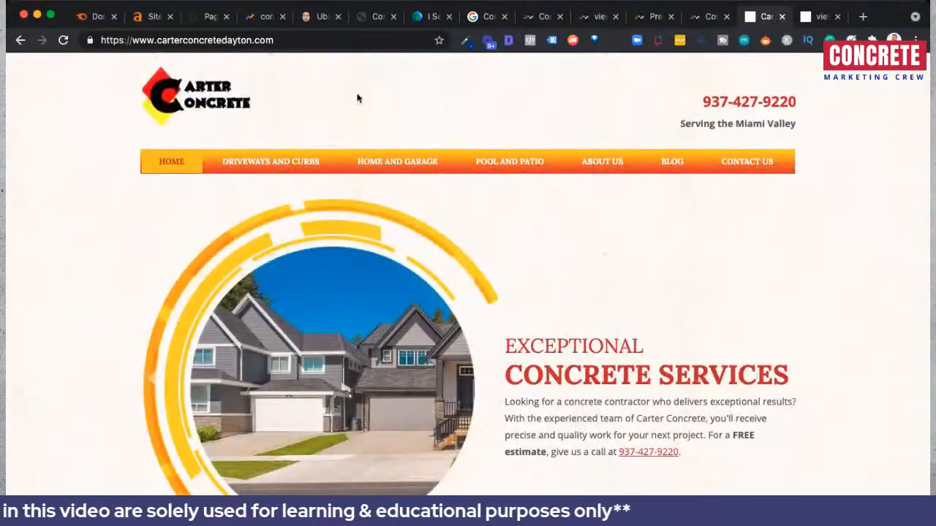
Copy the Carter Concrete homepage address, switch to Ahrefs, open Domain Comparison and enter the address as the second domain
{"action": "left_click", "coordinate": [195, 41]}
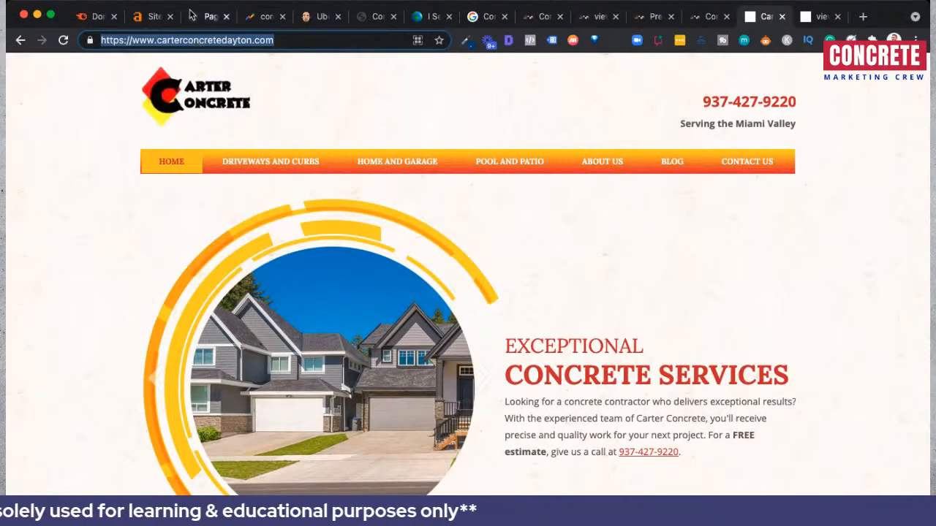
{"action": "left_click", "coordinate": [147, 19]}
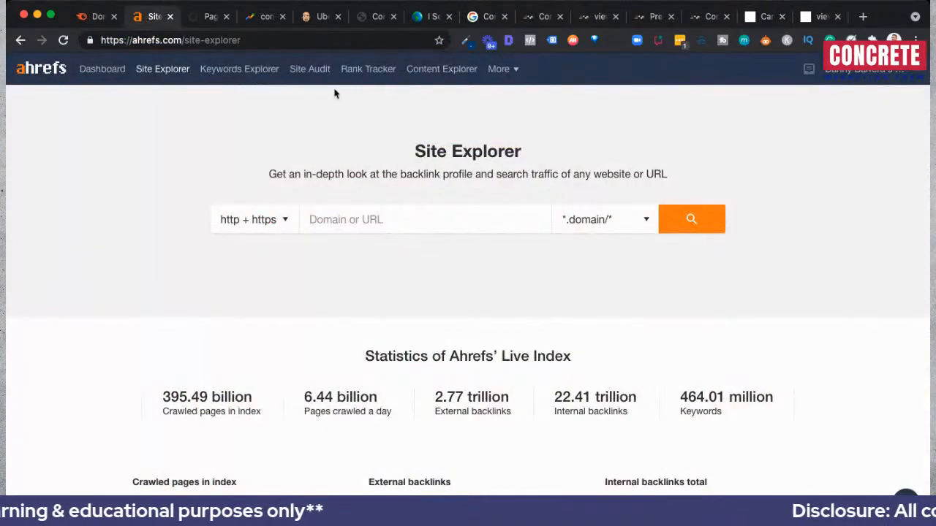
{"action": "left_click", "coordinate": [498, 69]}
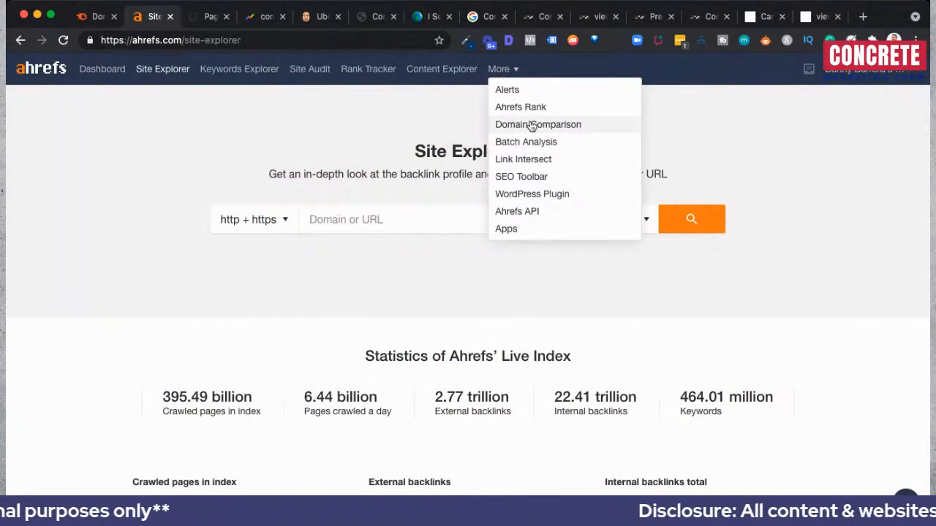
{"action": "left_click", "coordinate": [531, 124]}
{"action": "left_click", "coordinate": [330, 140]}
{"action": "type", "text": "starconcretedayton.com/"}
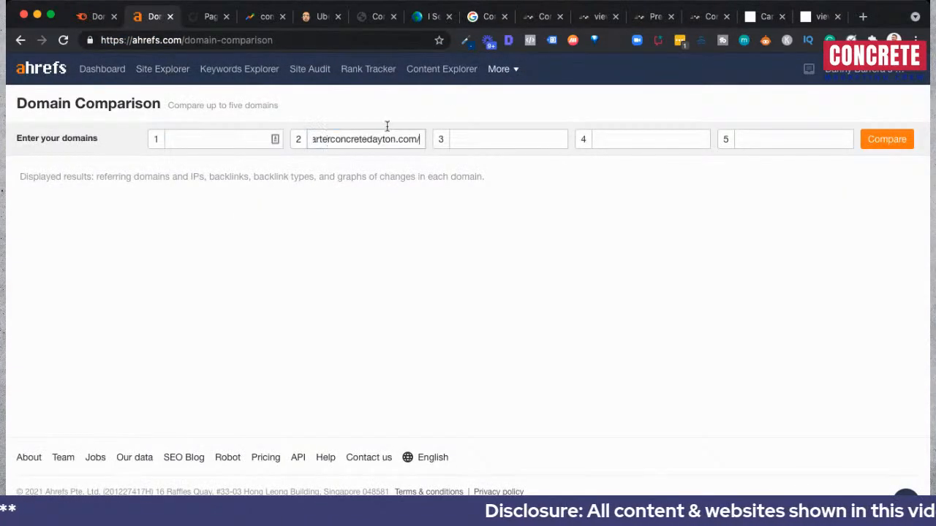
{"action": "left_click", "coordinate": [541, 16]}
{"action": "left_click_drag", "start_coordinate": [262, 40], "coordinate": [88, 41]}
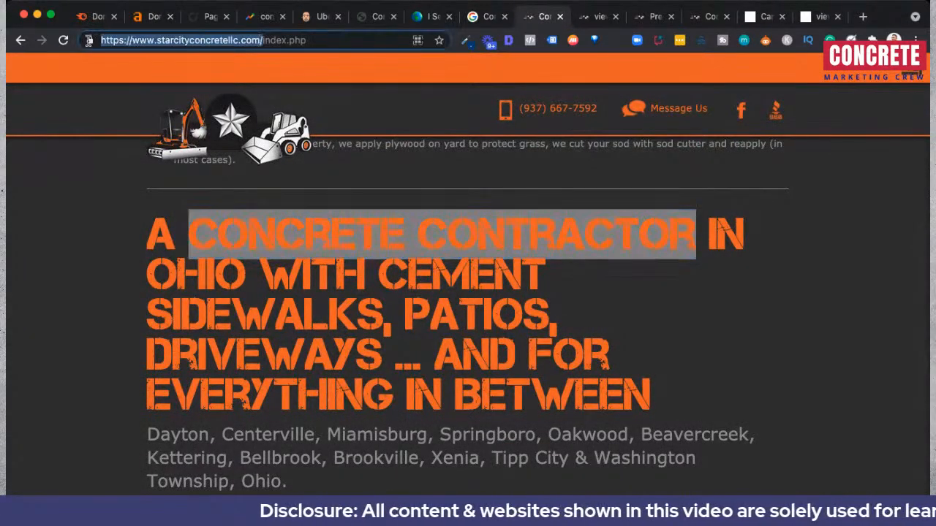
{"action": "left_click", "coordinate": [153, 16]}
{"action": "left_click", "coordinate": [223, 131]}
{"action": "key", "text": "super+v"}
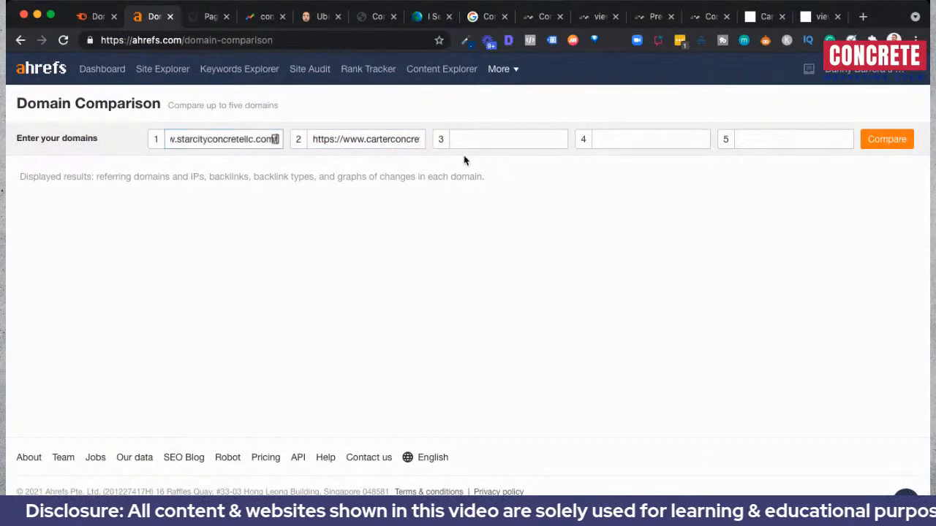
{"action": "left_click", "coordinate": [886, 140]}
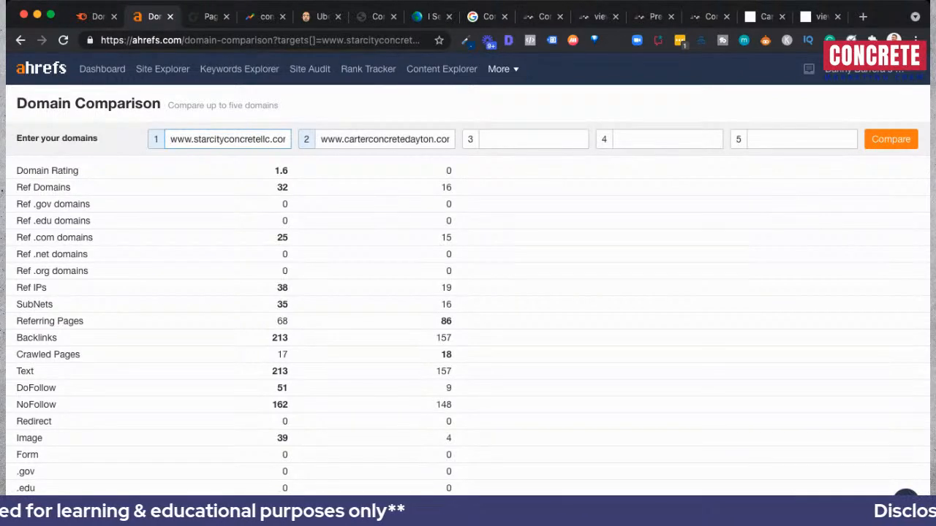
Enlarge the domain comparison and look over the metrics for both concrete websites
{"action": "key", "text": "super+equal"}
{"action": "key", "text": "super+equal"}
{"action": "key", "text": "super+equal"}
{"action": "key", "text": "super+equal"}
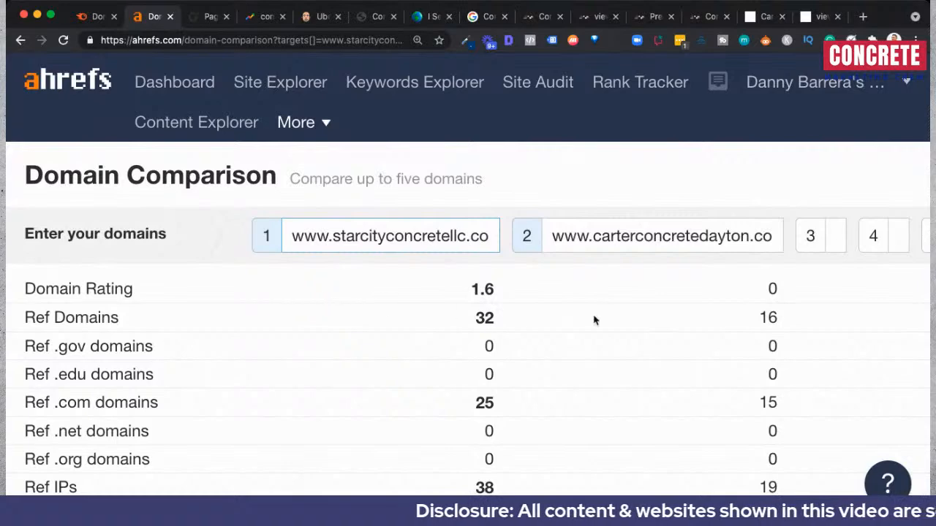
{"action": "scroll", "coordinate": [625, 329], "scroll_direction": "down", "scroll_amount": 2}
{"action": "scroll", "coordinate": [625, 328], "scroll_direction": "down", "scroll_amount": 2}
{"action": "scroll", "coordinate": [615, 327], "scroll_direction": "up", "scroll_amount": 4}
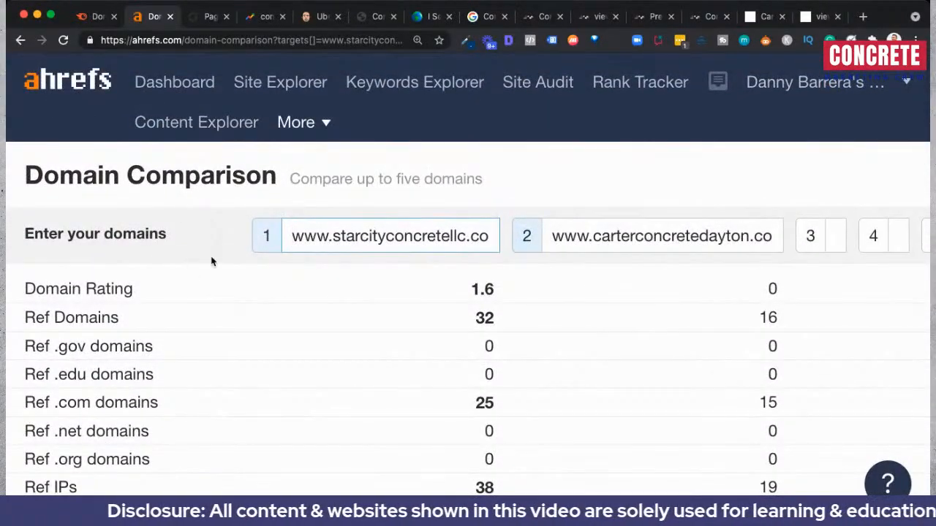
{"action": "scroll", "coordinate": [171, 300], "scroll_direction": "down", "scroll_amount": 3}
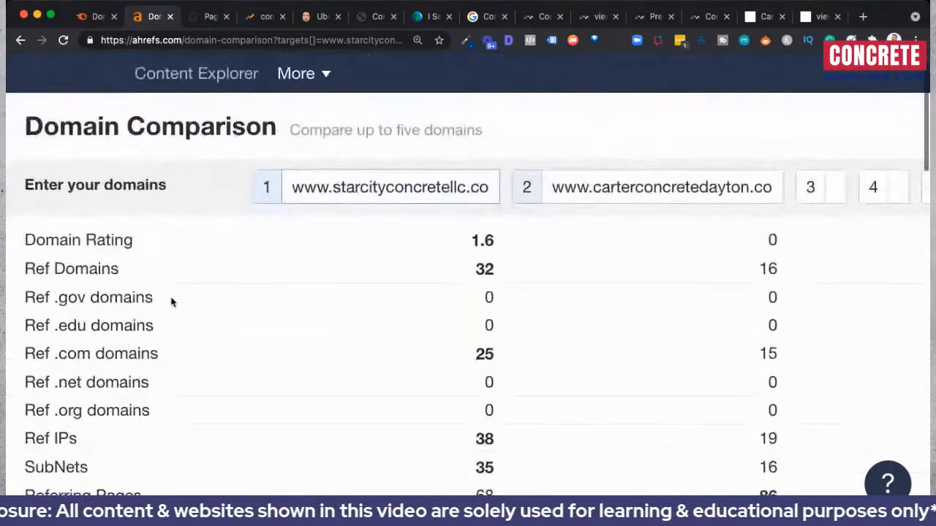
Highlight Star City's Domain Rating and examine the referring pages, backlinks and crawled pages rows
{"action": "double_click", "coordinate": [471, 194]}
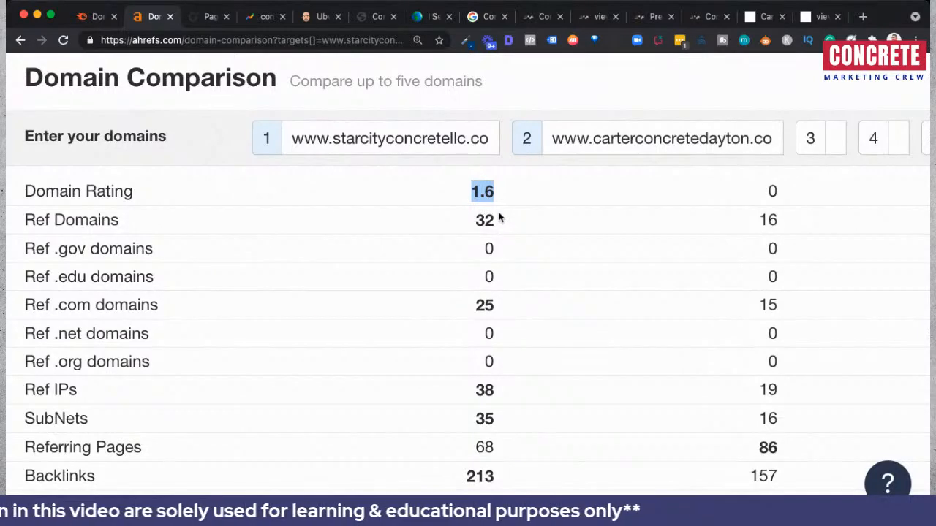
{"action": "scroll", "coordinate": [379, 227], "scroll_direction": "down", "scroll_amount": 2}
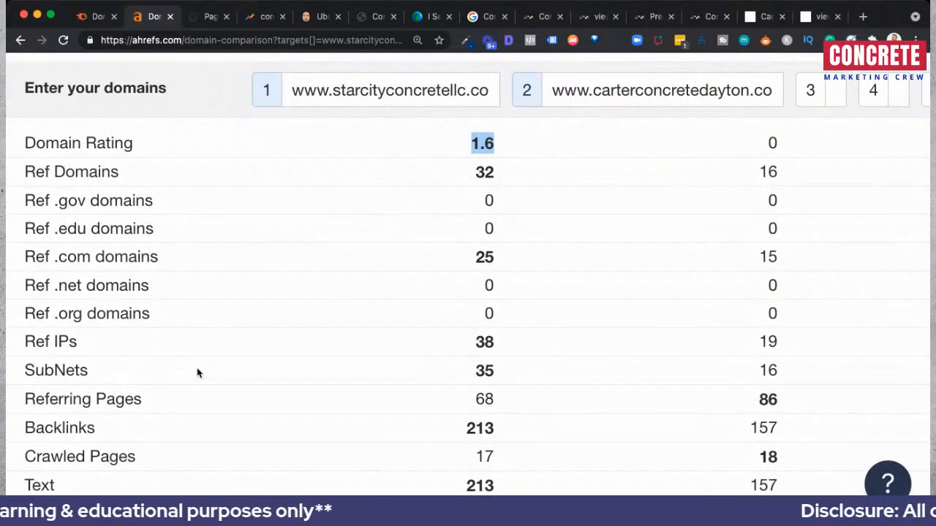
{"action": "scroll", "coordinate": [414, 355], "scroll_direction": "down", "scroll_amount": 5}
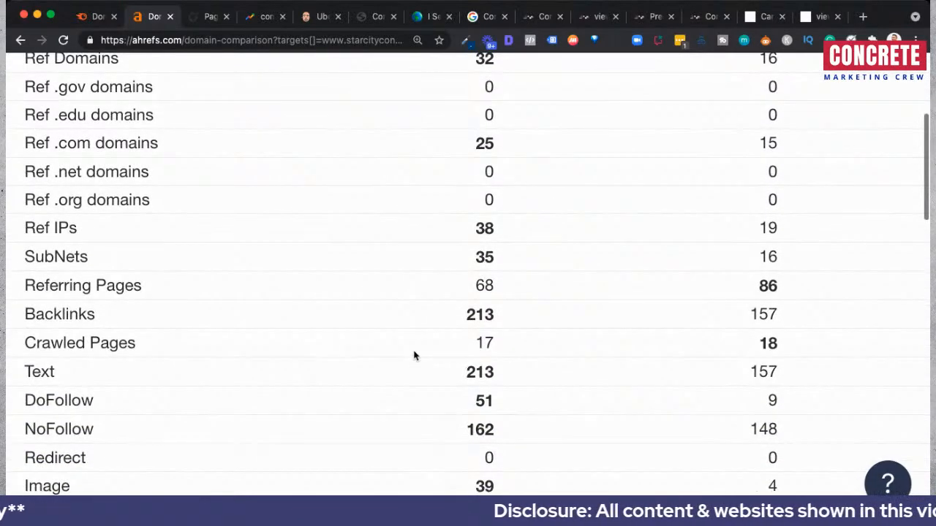
{"action": "scroll", "coordinate": [414, 355], "scroll_direction": "up", "scroll_amount": 4}
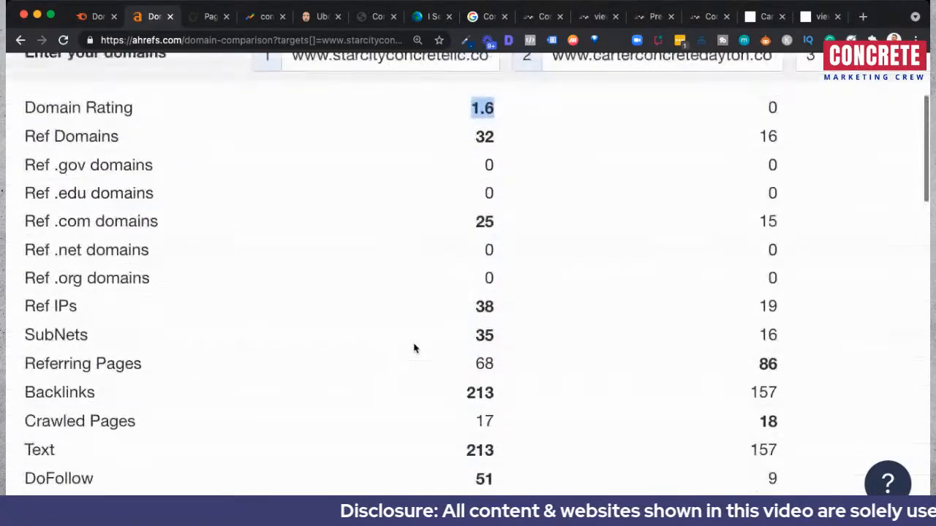
Highlight both compared domain names, Carter Concrete's Domain Rating and Star City's Ref Domains figure
{"action": "left_click_drag", "start_coordinate": [597, 73], "coordinate": [749, 71]}
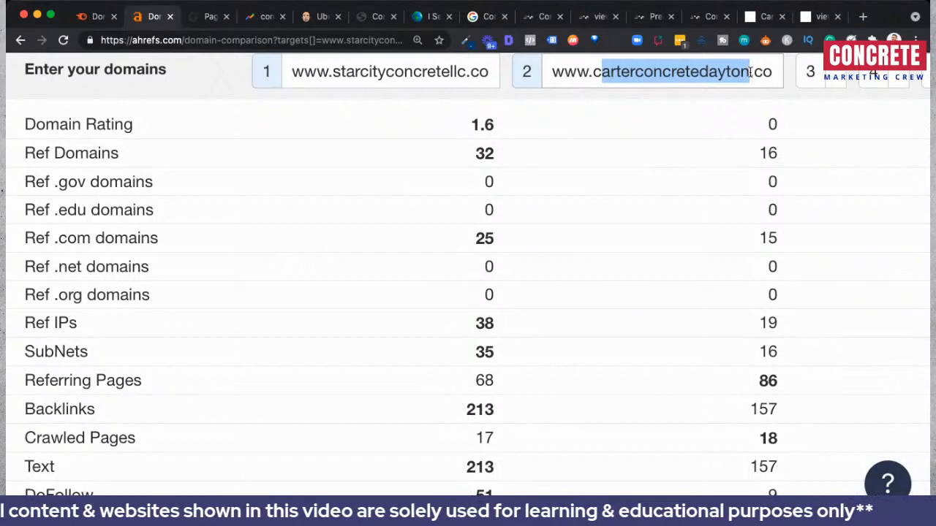
{"action": "left_click_drag", "start_coordinate": [593, 72], "coordinate": [671, 73]}
{"action": "triple_click", "coordinate": [367, 67]}
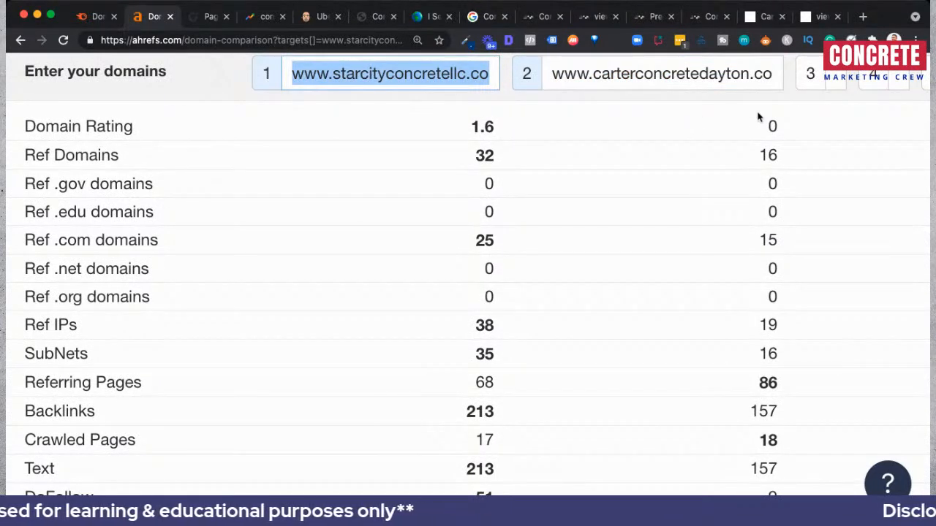
{"action": "left_click_drag", "start_coordinate": [801, 140], "coordinate": [756, 138]}
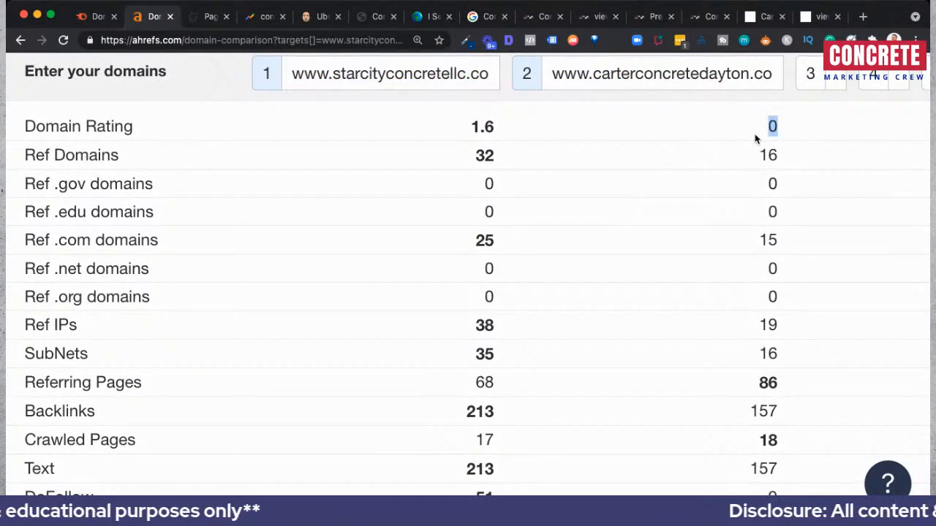
{"action": "scroll", "coordinate": [761, 161], "scroll_direction": "down", "scroll_amount": 2}
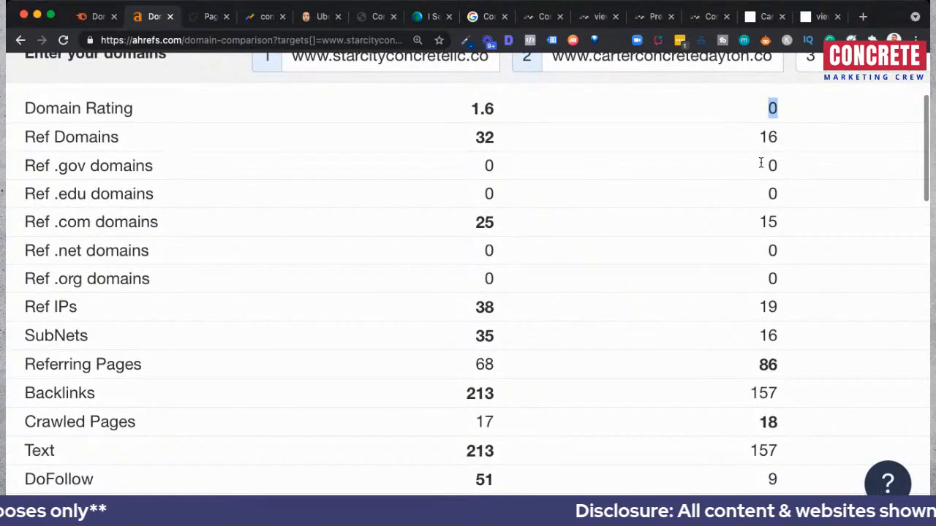
{"action": "left_click_drag", "start_coordinate": [455, 137], "coordinate": [484, 123]}
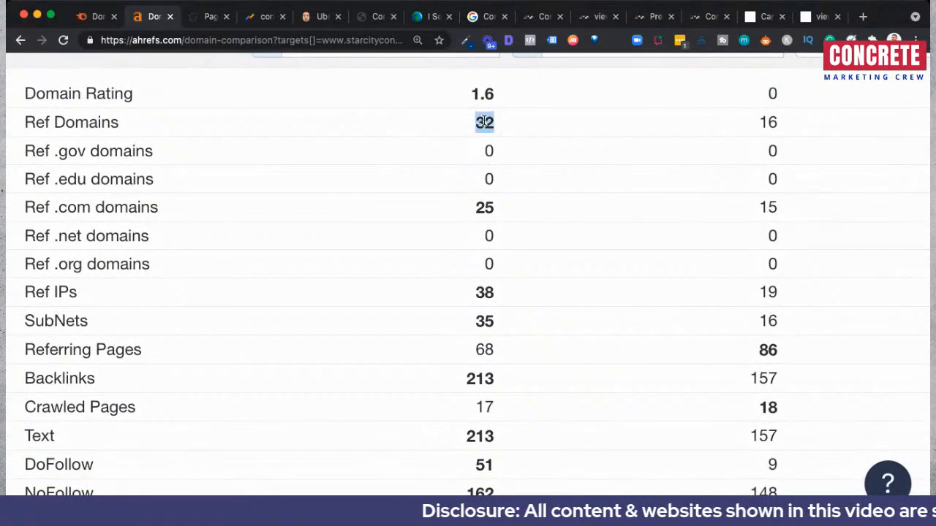
Highlight Carter Concrete's Ref Domains figure and inspect the NoFollow shares in both domains' link charts
{"action": "scroll", "coordinate": [504, 133], "scroll_direction": "up", "scroll_amount": 3}
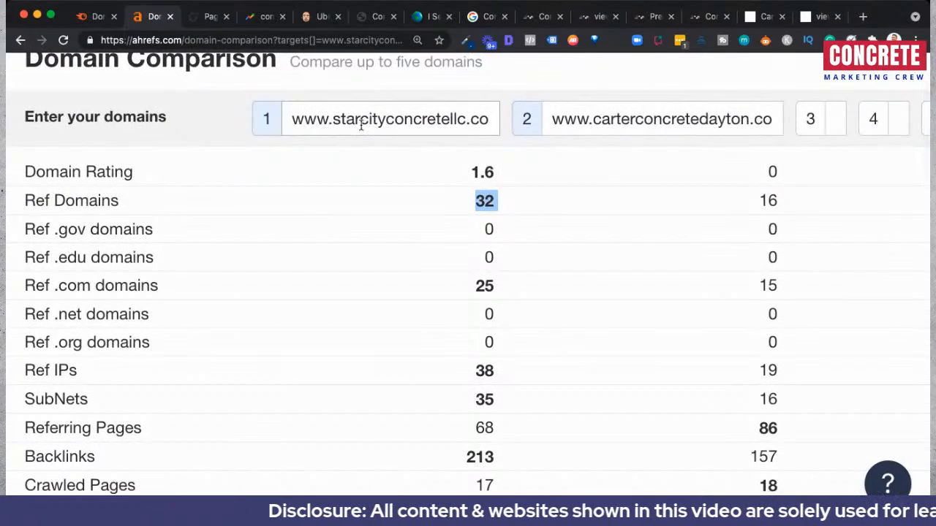
{"action": "double_click", "coordinate": [761, 203]}
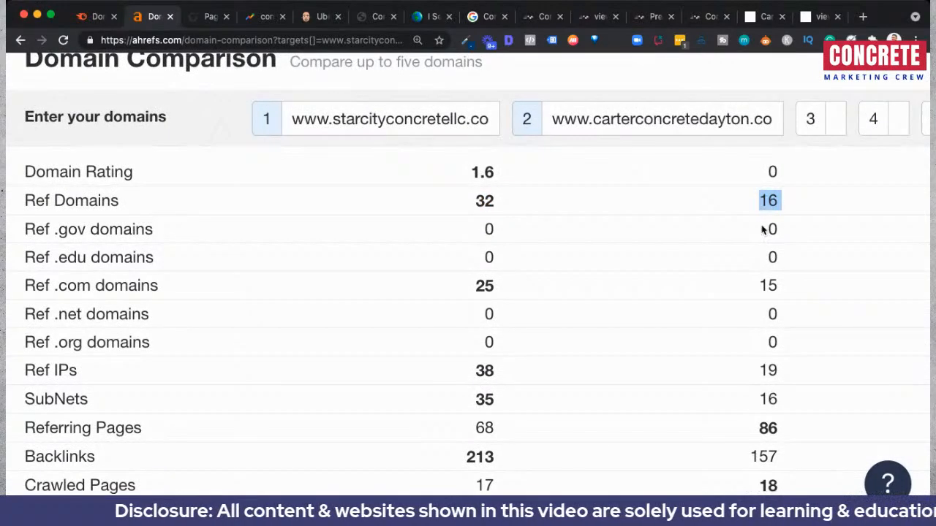
{"action": "scroll", "coordinate": [743, 220], "scroll_direction": "down", "scroll_amount": 5}
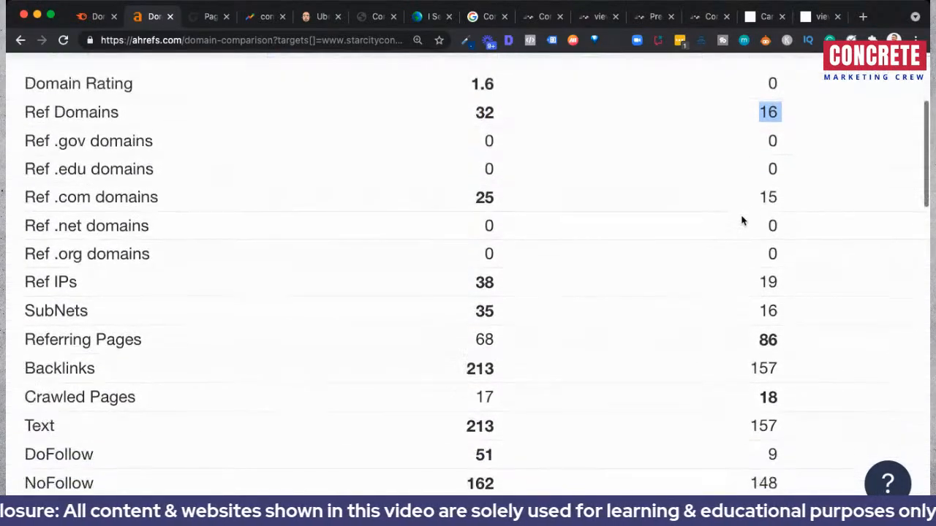
{"action": "scroll", "coordinate": [741, 220], "scroll_direction": "down", "scroll_amount": 15}
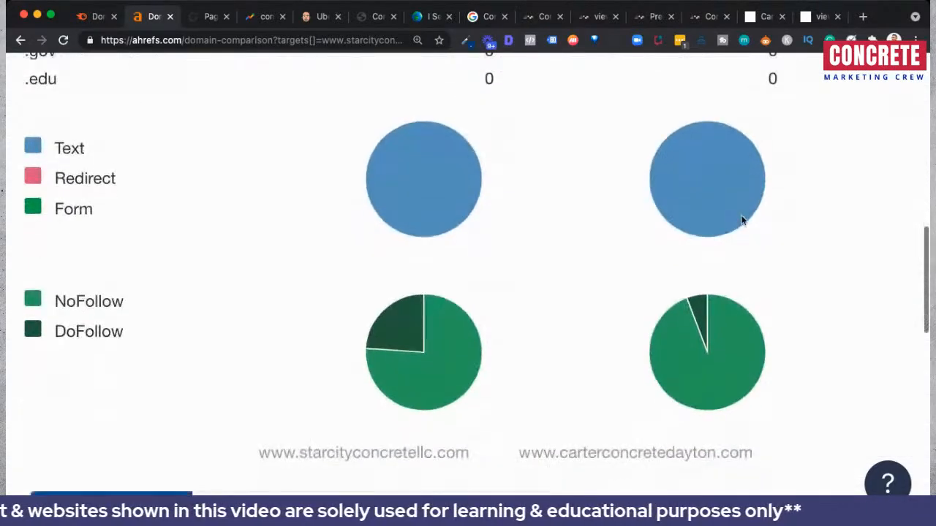
{"action": "mouse_move", "coordinate": [445, 337]}
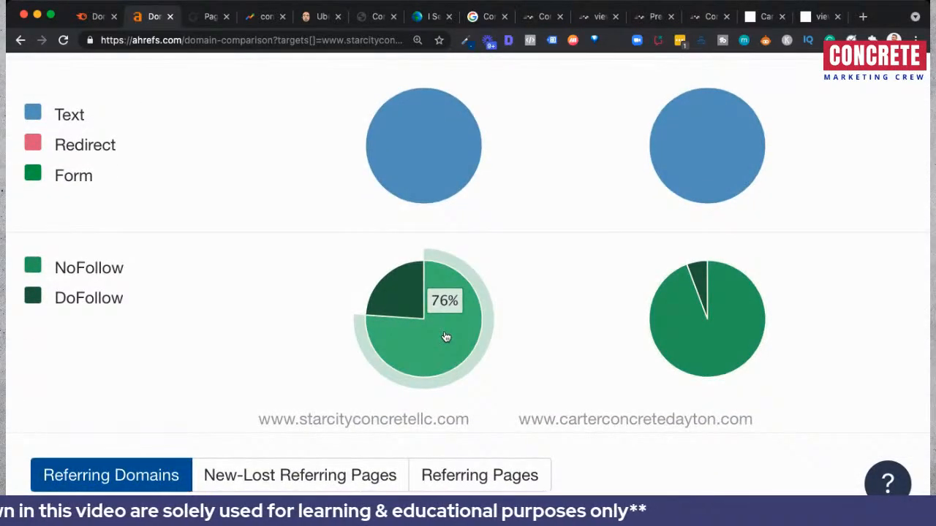
{"action": "mouse_move", "coordinate": [741, 329]}
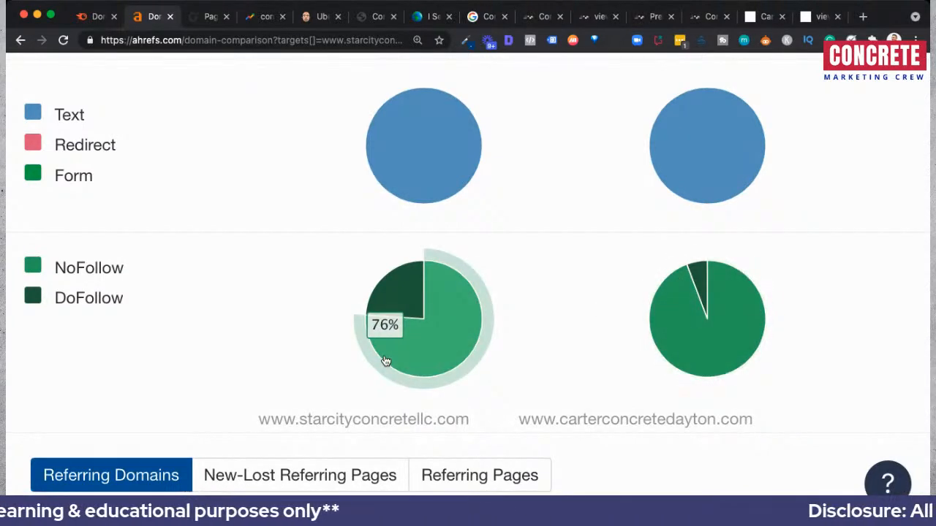
Highlight the NoFollow and DoFollow legend labels and compare the link charts of both domains
{"action": "scroll", "coordinate": [388, 351], "scroll_direction": "down", "scroll_amount": 1}
{"action": "mouse_move", "coordinate": [394, 302]}
{"action": "double_click", "coordinate": [75, 257]}
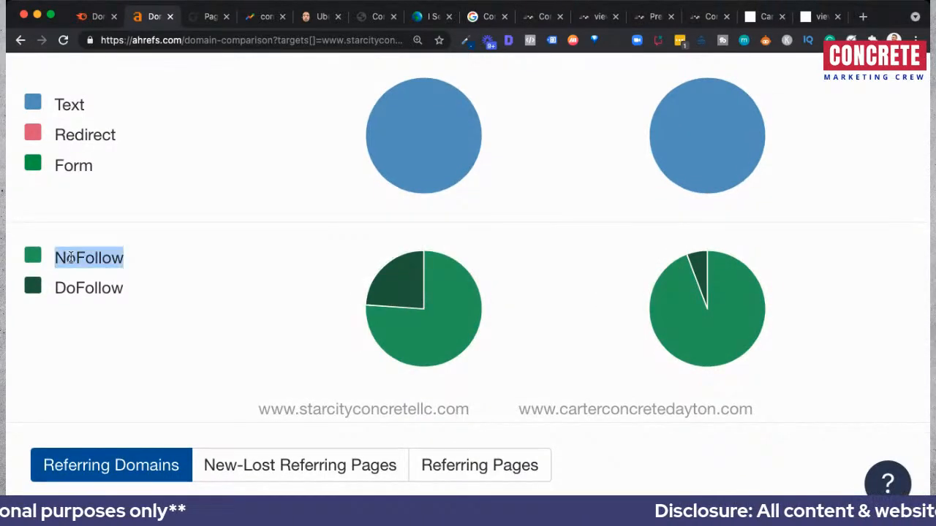
{"action": "left_click", "coordinate": [79, 288]}
{"action": "double_click", "coordinate": [79, 288]}
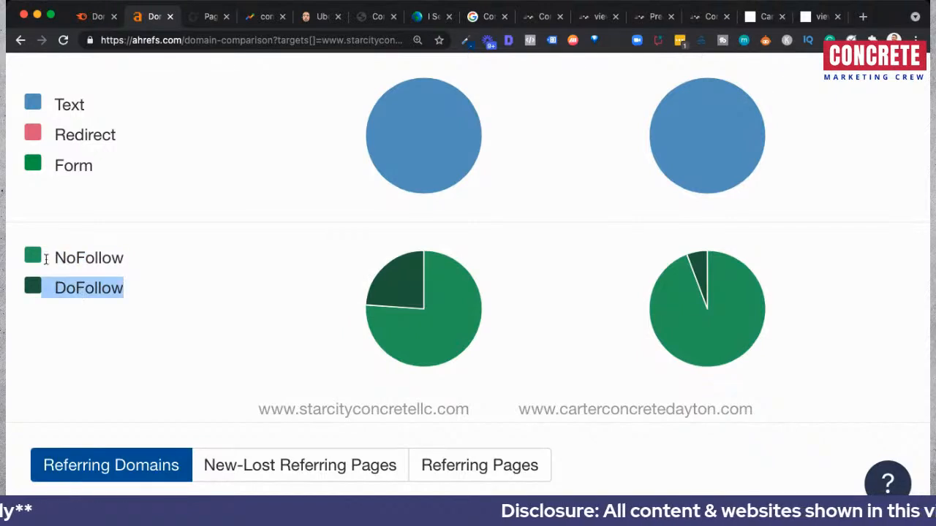
{"action": "double_click", "coordinate": [59, 259]}
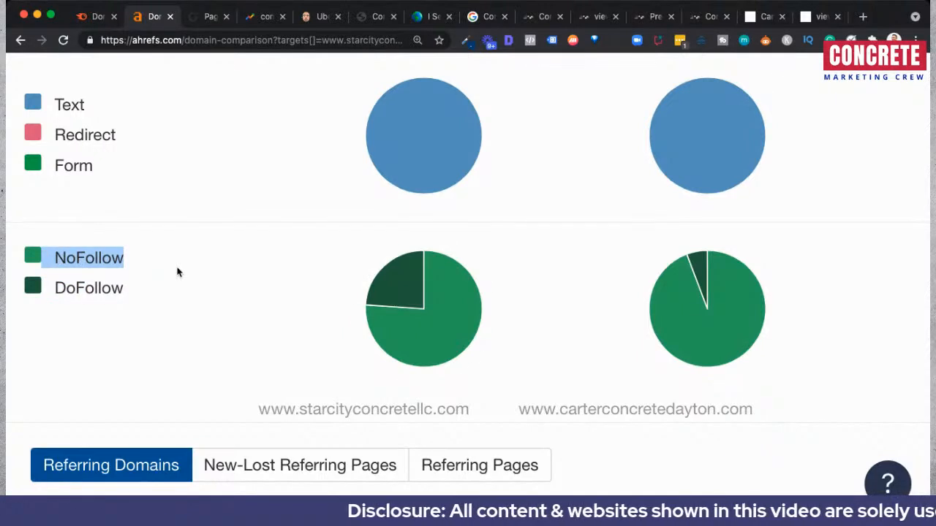
{"action": "scroll", "coordinate": [702, 357], "scroll_direction": "down", "scroll_amount": 1}
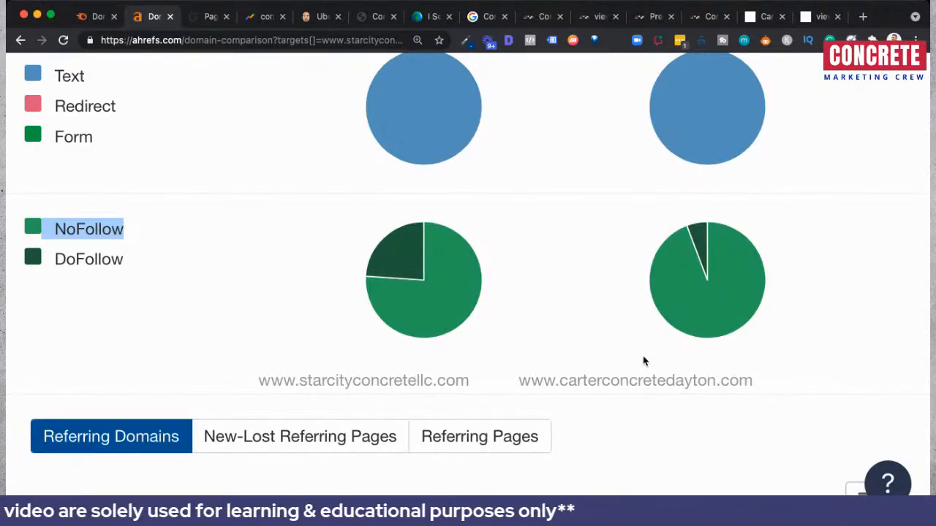
{"action": "mouse_move", "coordinate": [430, 322]}
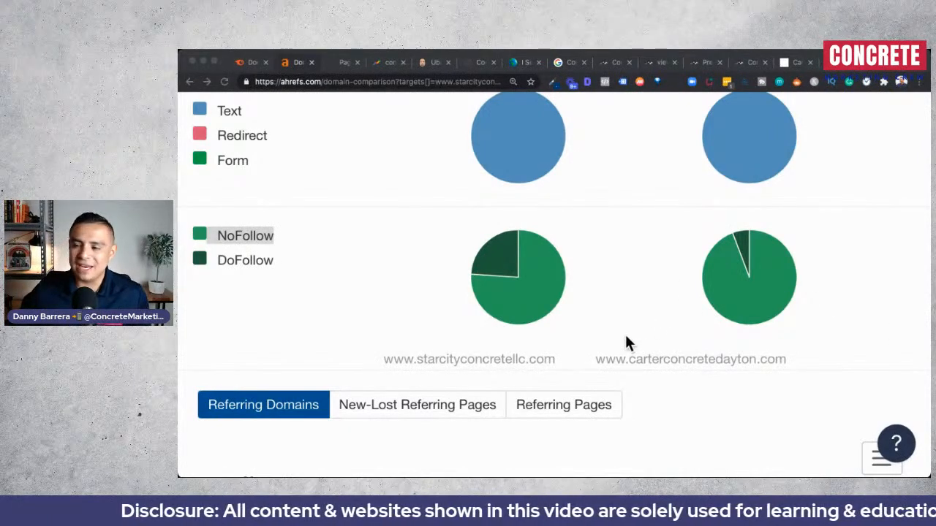
Highlight Star City's Domain Rating figure and the Domain Rating row label
{"action": "scroll", "coordinate": [625, 341], "scroll_direction": "up", "scroll_amount": 10}
{"action": "double_click", "coordinate": [567, 285]}
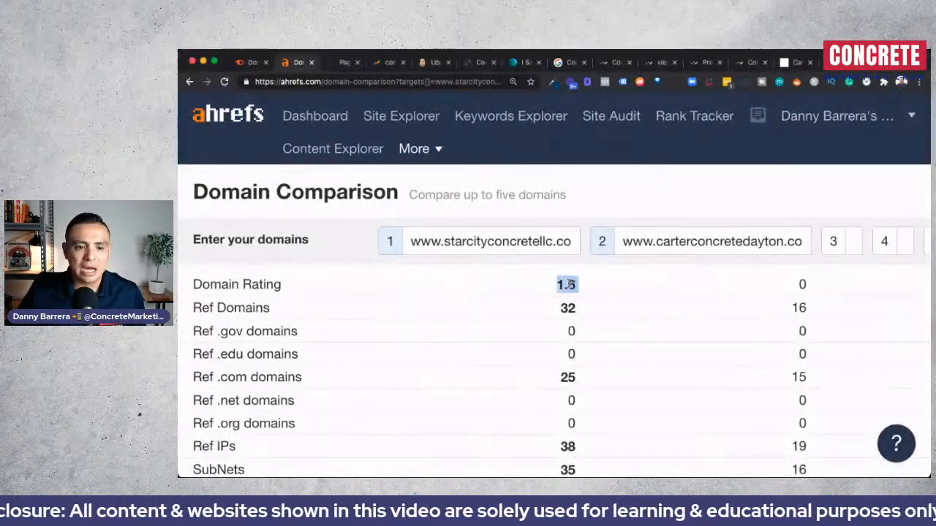
{"action": "triple_click", "coordinate": [234, 283]}
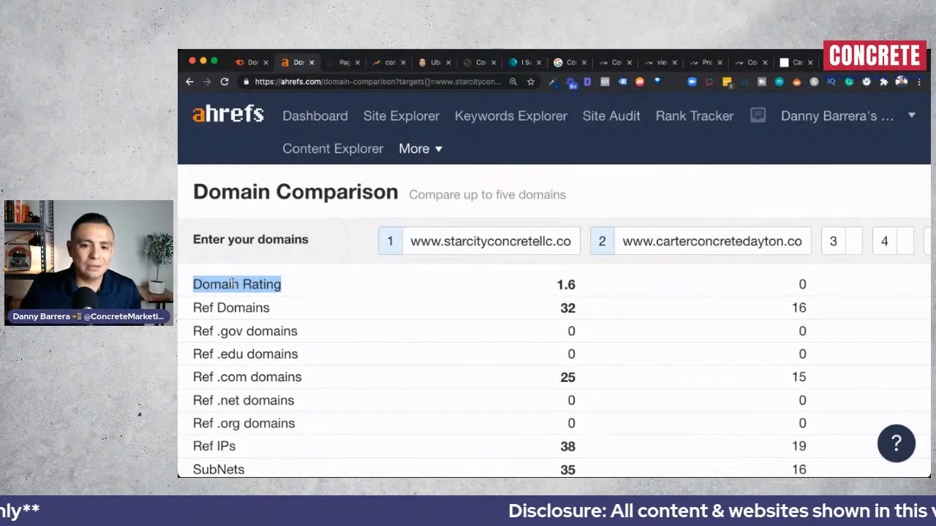
Highlight the DoFollow row label and Star City's DoFollow figure, and examine the backlink type rows
{"action": "scroll", "coordinate": [468, 356], "scroll_direction": "down", "scroll_amount": 5}
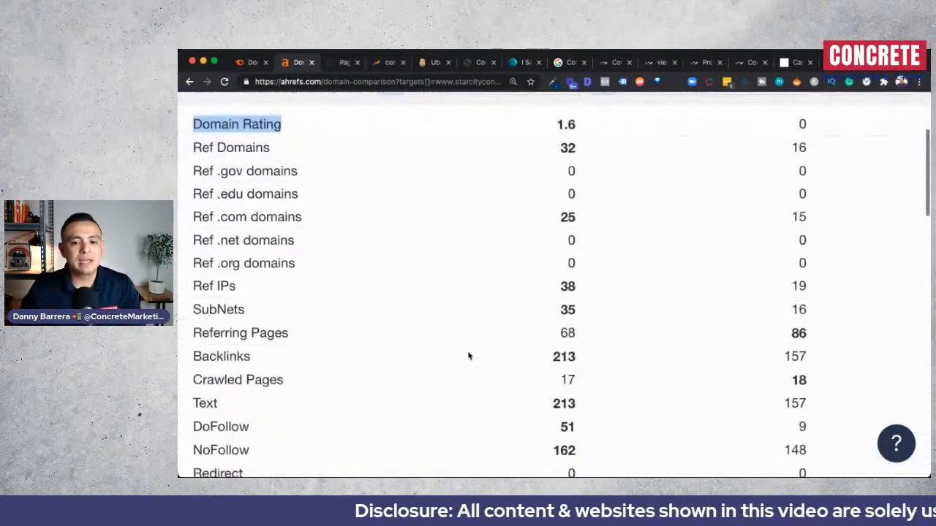
{"action": "scroll", "coordinate": [468, 356], "scroll_direction": "down", "scroll_amount": 1}
{"action": "scroll", "coordinate": [469, 356], "scroll_direction": "down", "scroll_amount": 4}
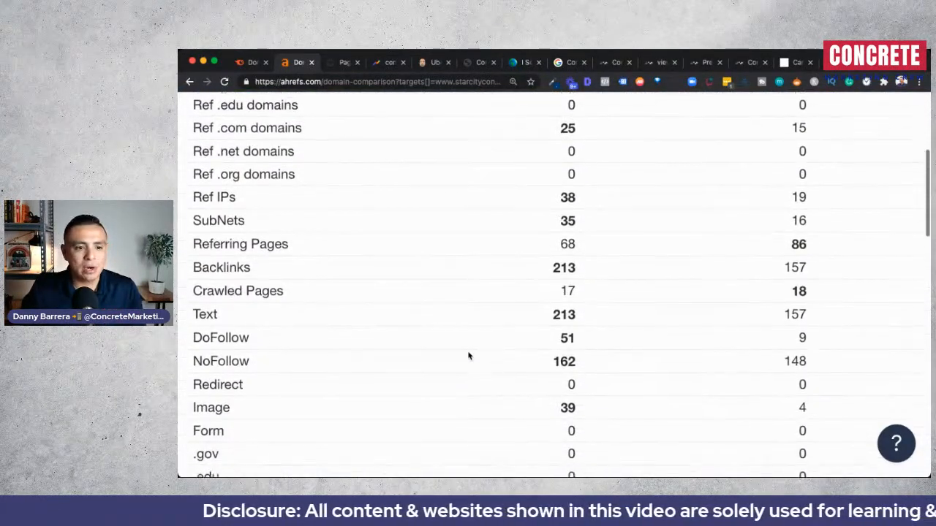
{"action": "double_click", "coordinate": [568, 265]}
{"action": "double_click", "coordinate": [232, 264]}
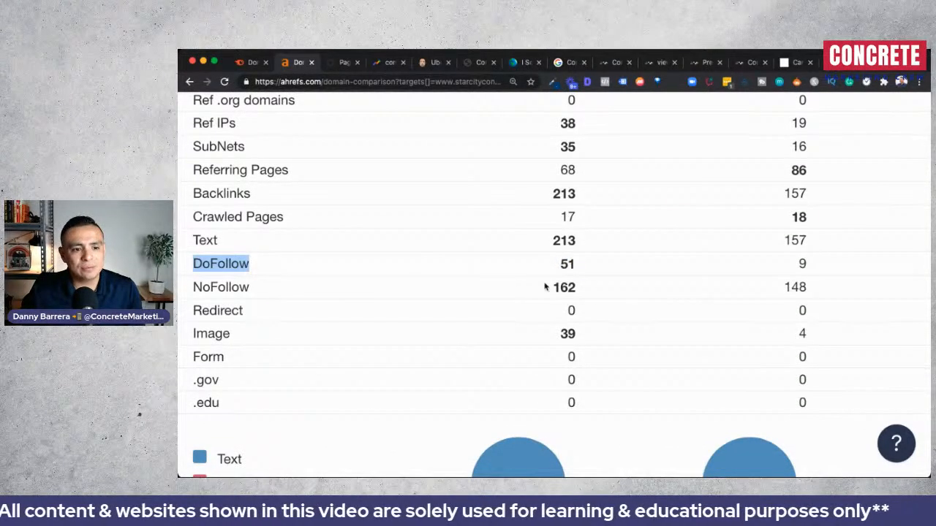
{"action": "left_click", "coordinate": [568, 265]}
{"action": "scroll", "coordinate": [592, 304], "scroll_direction": "down", "scroll_amount": 2}
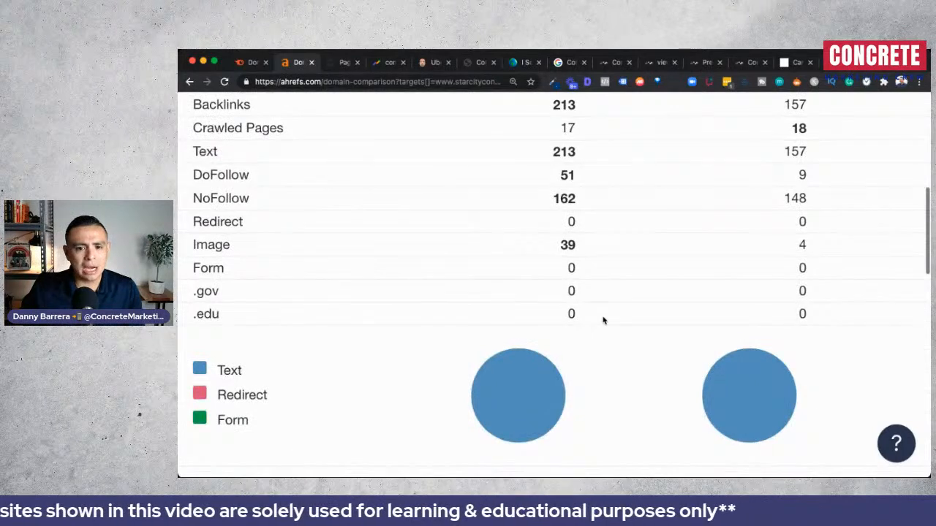
{"action": "scroll", "coordinate": [604, 320], "scroll_direction": "down", "scroll_amount": 3}
{"action": "scroll", "coordinate": [519, 307], "scroll_direction": "up", "scroll_amount": 10}
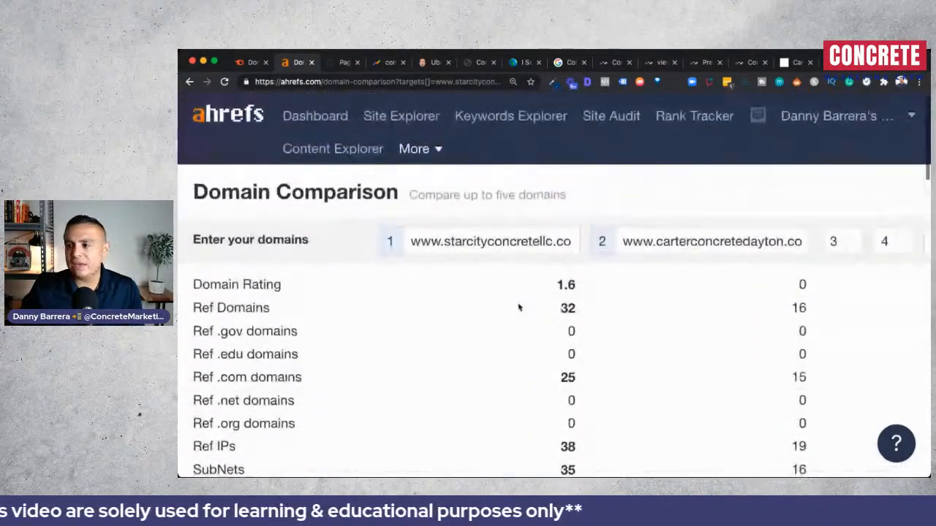
{"action": "scroll", "coordinate": [519, 307], "scroll_direction": "down", "scroll_amount": 1}
{"action": "scroll", "coordinate": [518, 307], "scroll_direction": "right", "scroll_amount": 3}
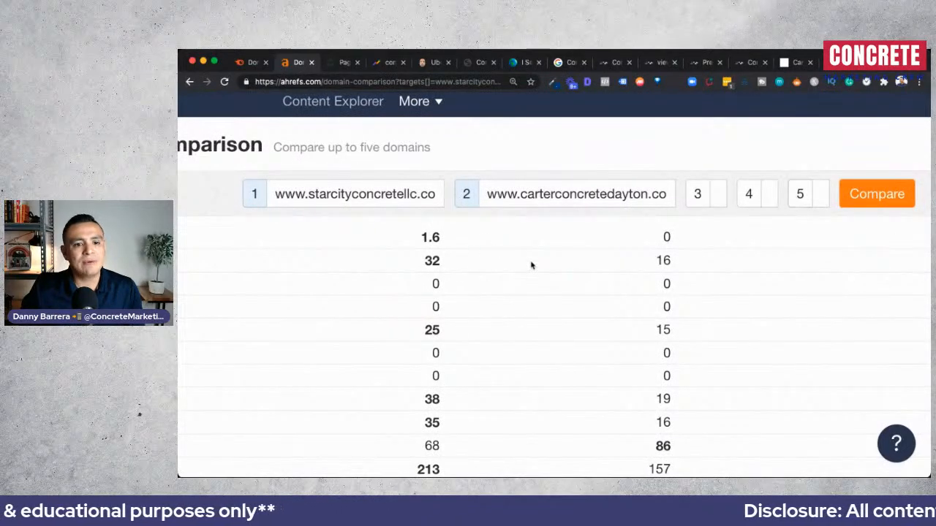
{"action": "scroll", "coordinate": [520, 287], "scroll_direction": "left", "scroll_amount": 3}
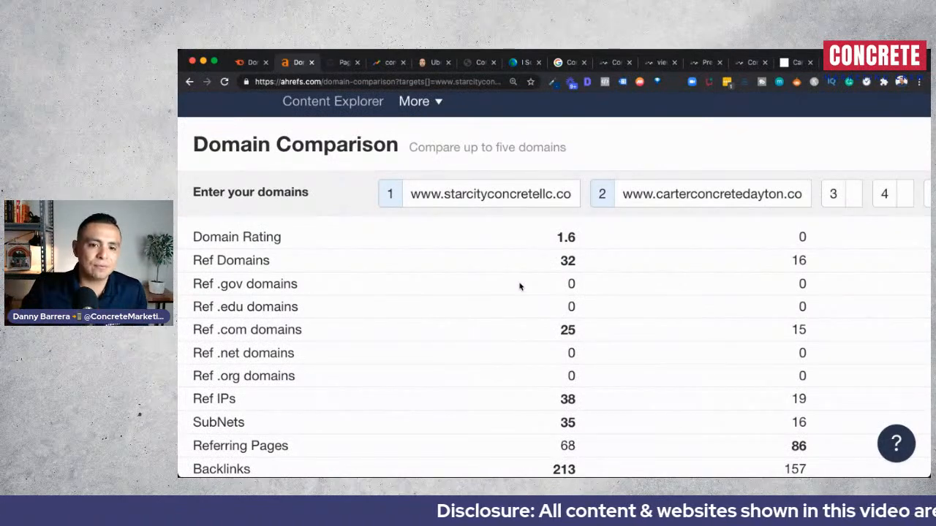
{"action": "triple_click", "coordinate": [537, 193]}
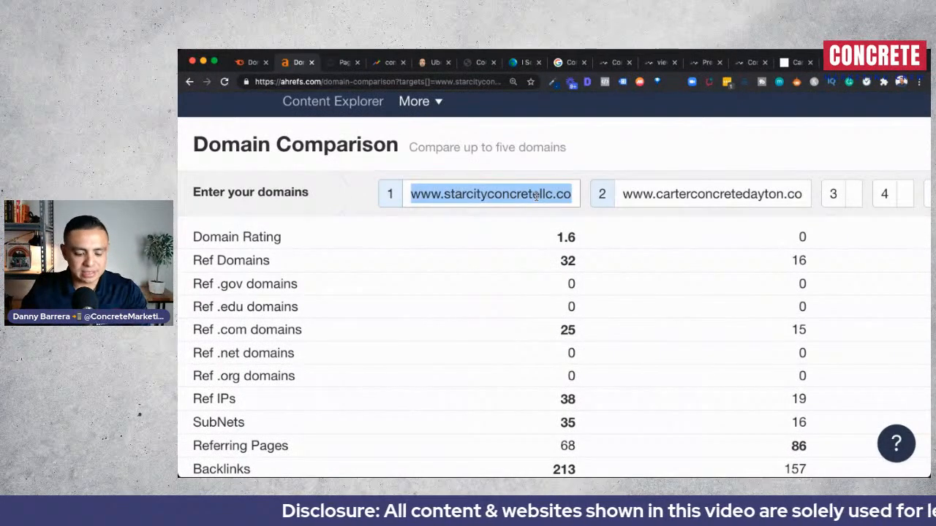
{"action": "left_click", "coordinate": [252, 63]}
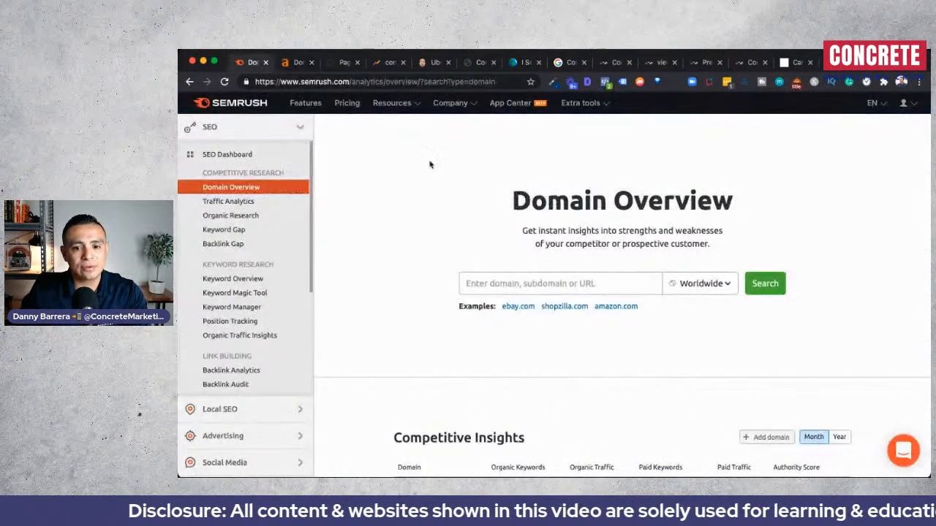
{"action": "left_click", "coordinate": [544, 278]}
{"action": "type", "text": "www.starcityconcretellc.com"}
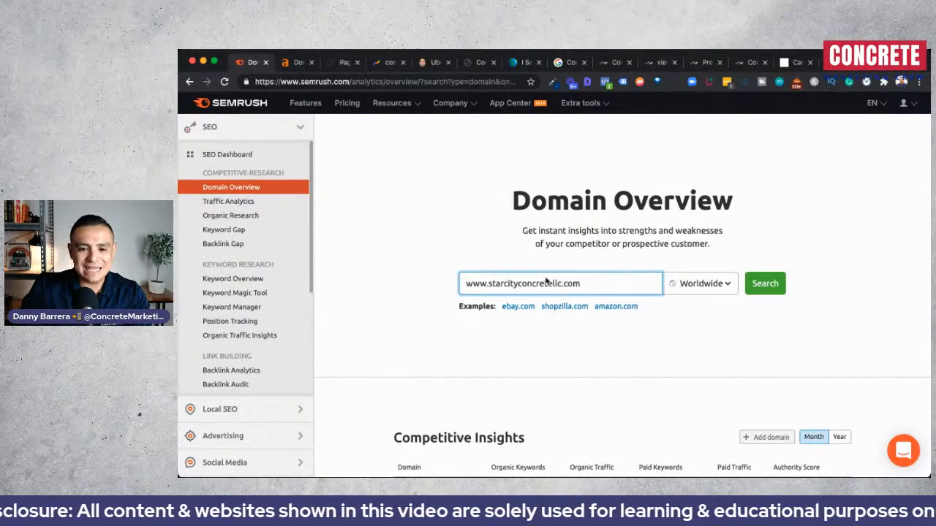
{"action": "key", "text": "Return"}
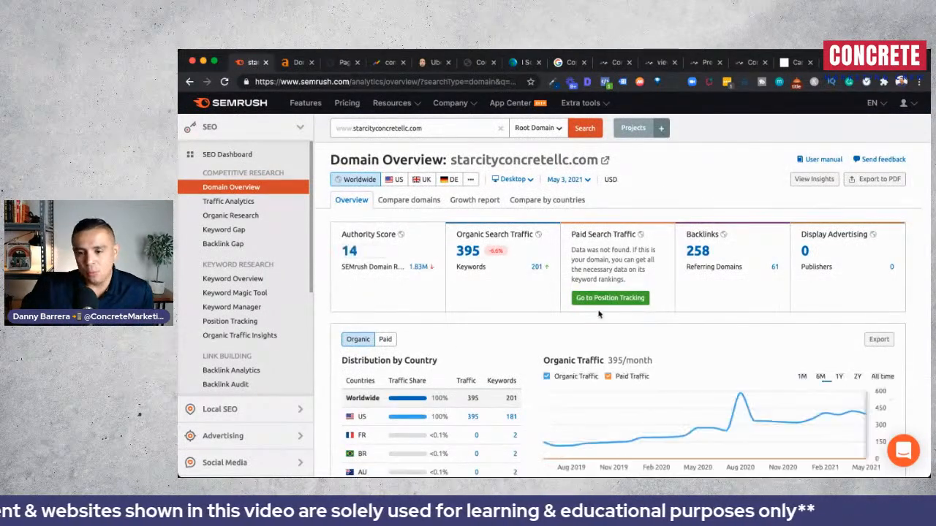
Examine Star City's organic traffic trend over two years, one year and six months
{"action": "scroll", "coordinate": [591, 326], "scroll_direction": "down", "scroll_amount": 2}
{"action": "scroll", "coordinate": [591, 386], "scroll_direction": "down", "scroll_amount": 1}
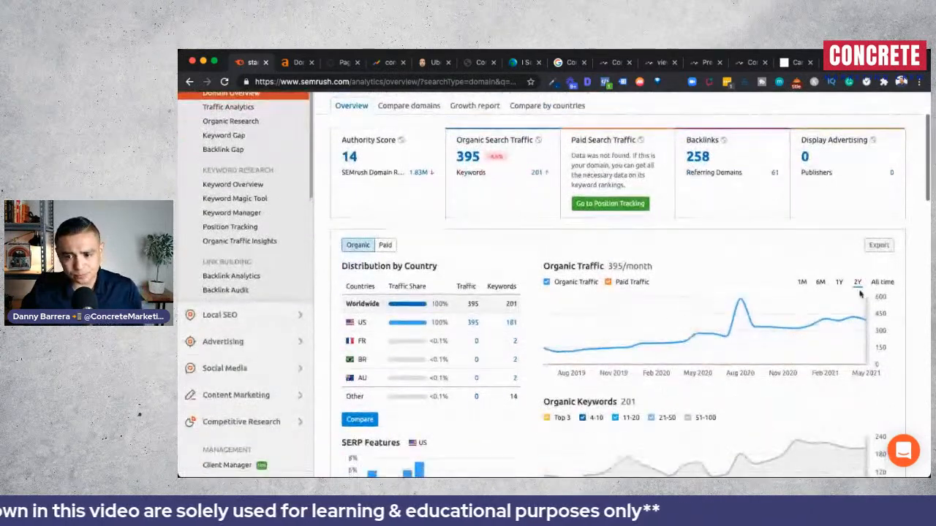
{"action": "left_click", "coordinate": [854, 282]}
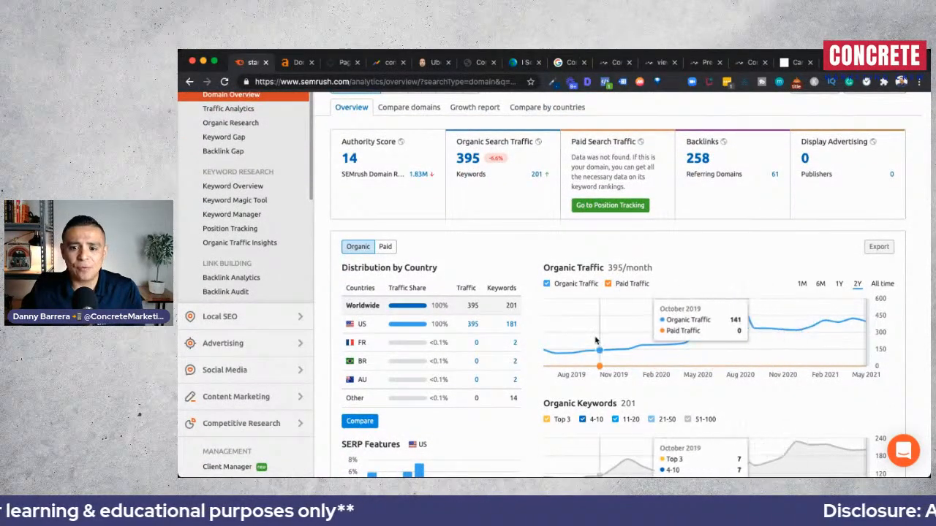
{"action": "left_click", "coordinate": [839, 285]}
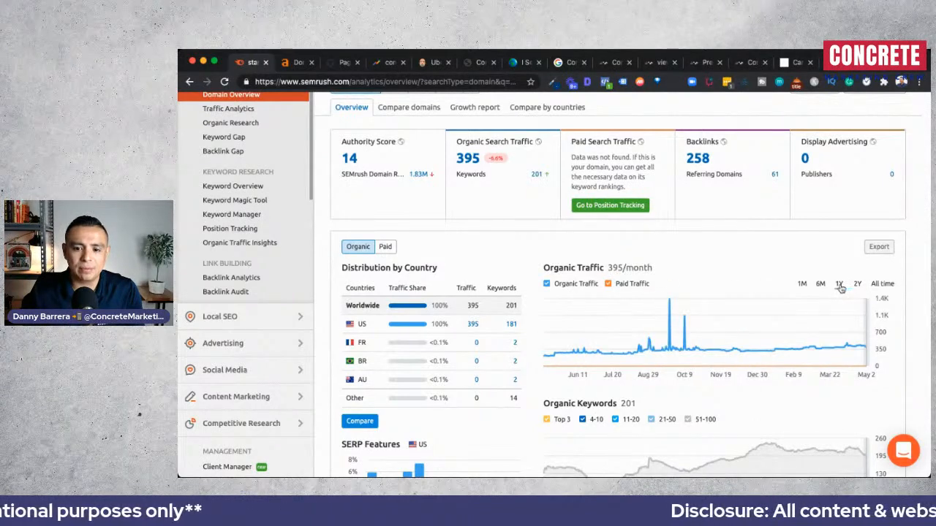
{"action": "left_click", "coordinate": [820, 285]}
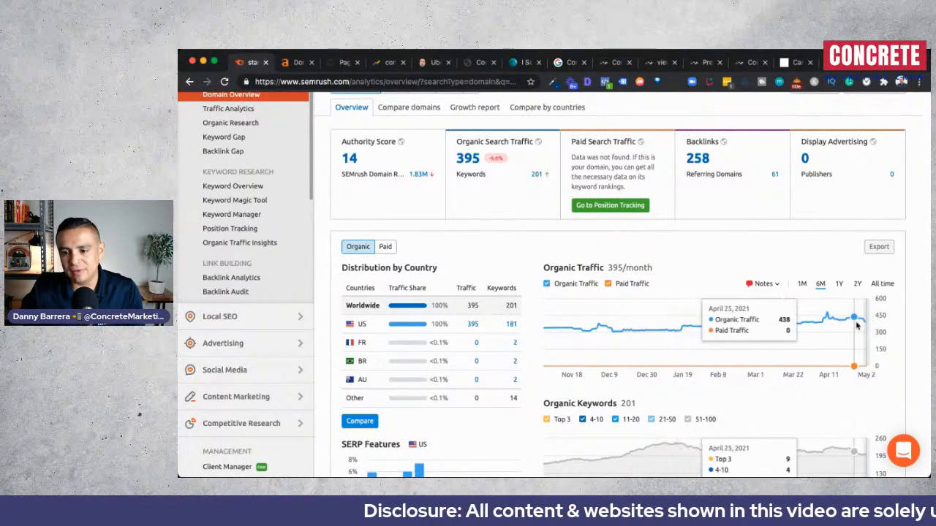
Open Star City's full organic keyword positions report and sort it by position with the best rankings first
{"action": "scroll", "coordinate": [472, 333], "scroll_direction": "down", "scroll_amount": 5}
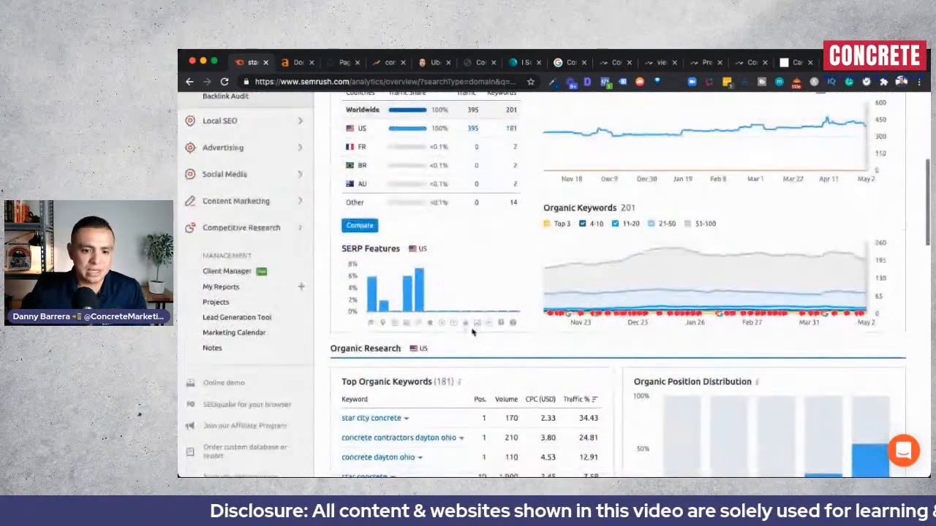
{"action": "left_click", "coordinate": [364, 392]}
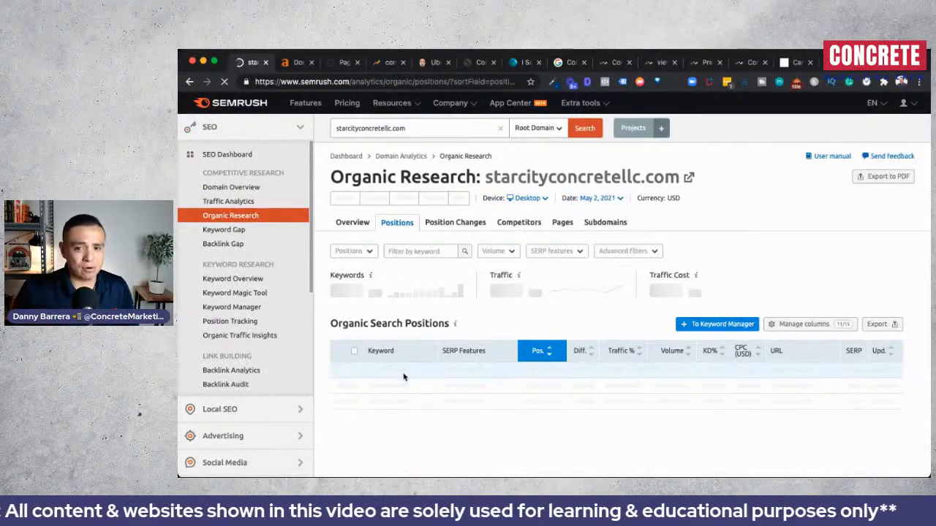
{"action": "scroll", "coordinate": [546, 310], "scroll_direction": "down", "scroll_amount": 2}
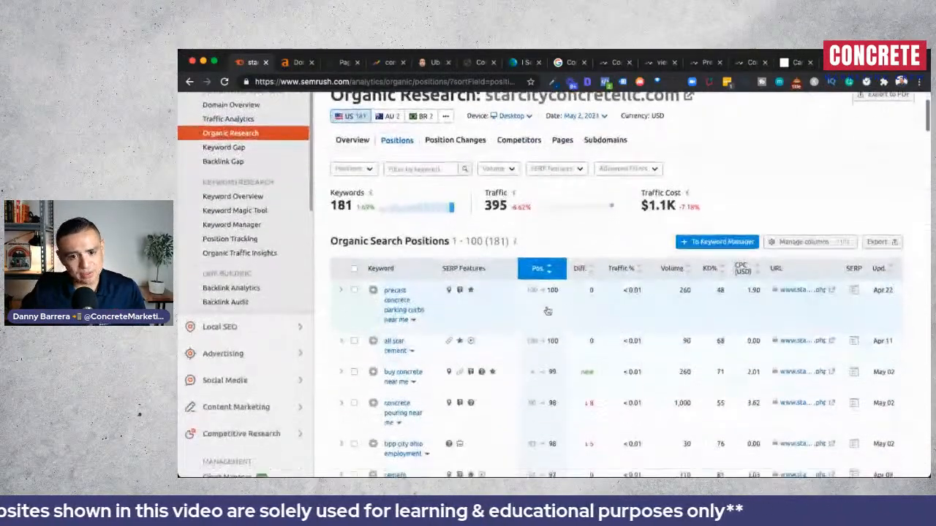
{"action": "left_click", "coordinate": [549, 267]}
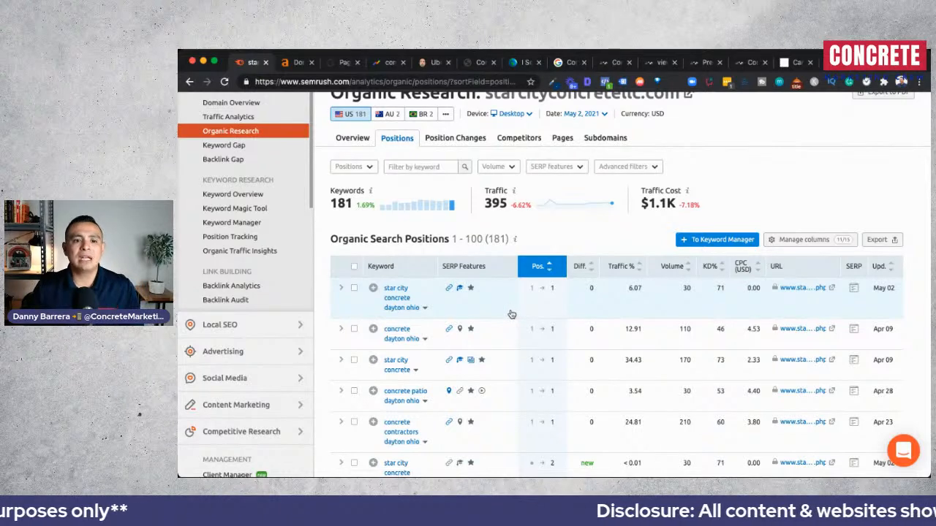
Review the organic traffic figures and the top-ranking keywords in Star City's positions list
{"action": "scroll", "coordinate": [482, 285], "scroll_direction": "up", "scroll_amount": 2}
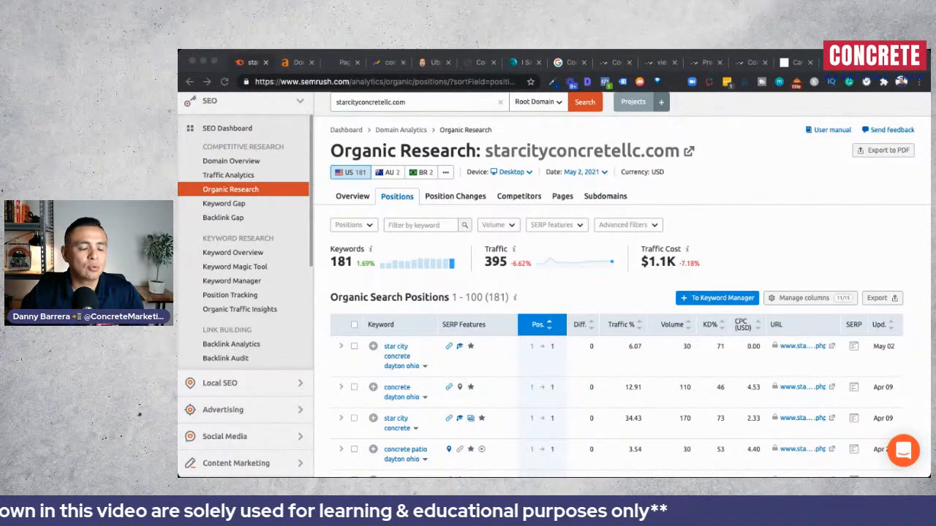
{"action": "left_click", "coordinate": [630, 290]}
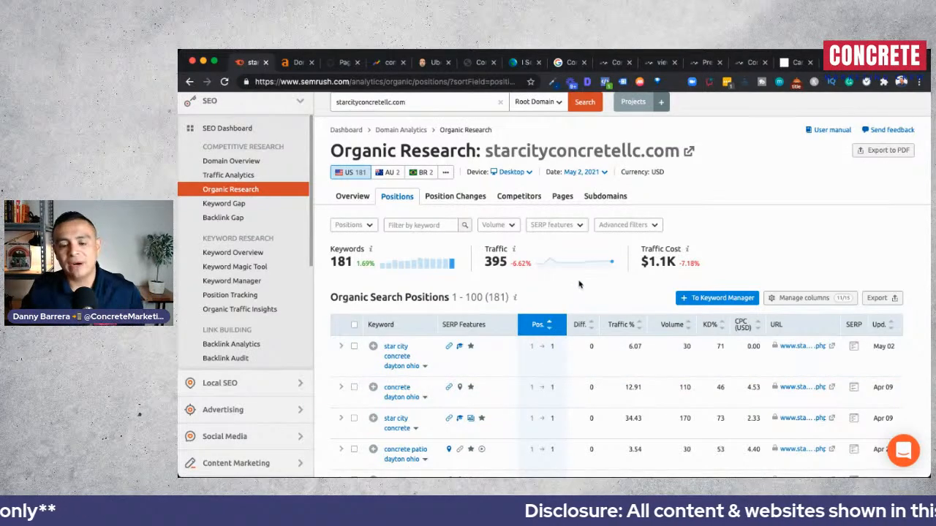
{"action": "scroll", "coordinate": [579, 284], "scroll_direction": "down", "scroll_amount": 5}
{"action": "scroll", "coordinate": [579, 284], "scroll_direction": "up", "scroll_amount": 1}
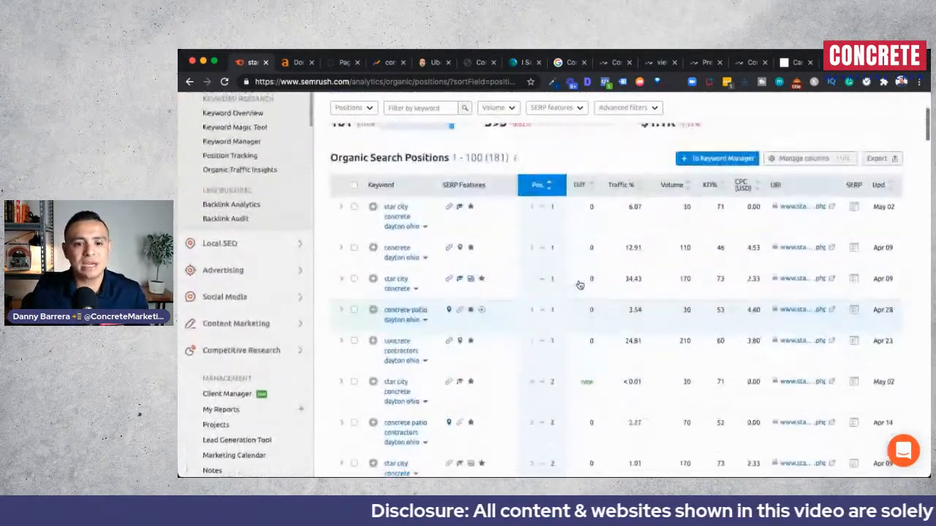
Open the Star City page ranking for "concrete dayton ohio" from the positions list and copy its URL
{"action": "scroll", "coordinate": [579, 284], "scroll_direction": "down", "scroll_amount": 1}
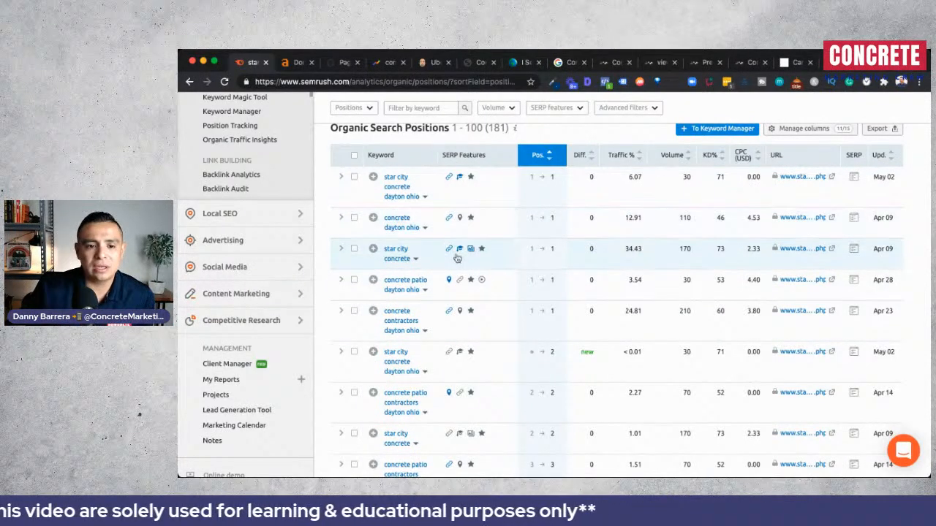
{"action": "left_click", "coordinate": [832, 219]}
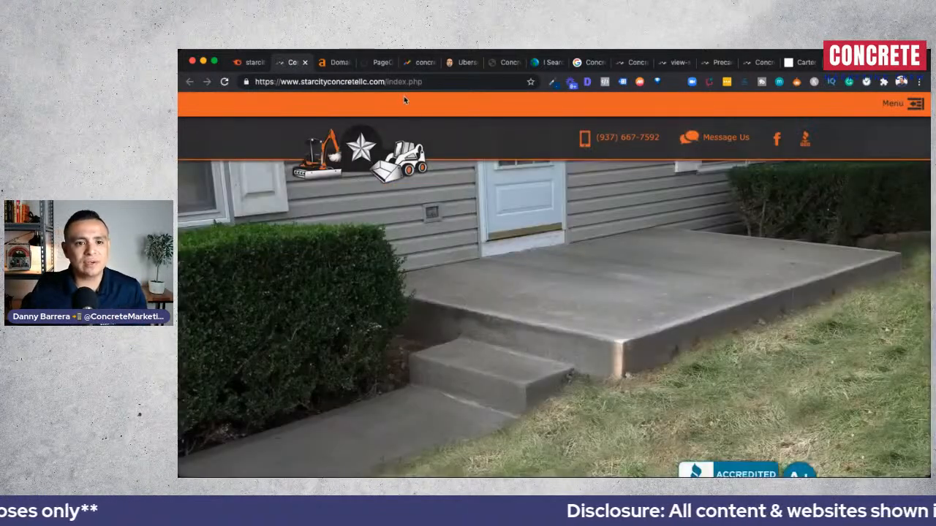
{"action": "left_click", "coordinate": [403, 85]}
{"action": "key", "text": "ctrl+c"}
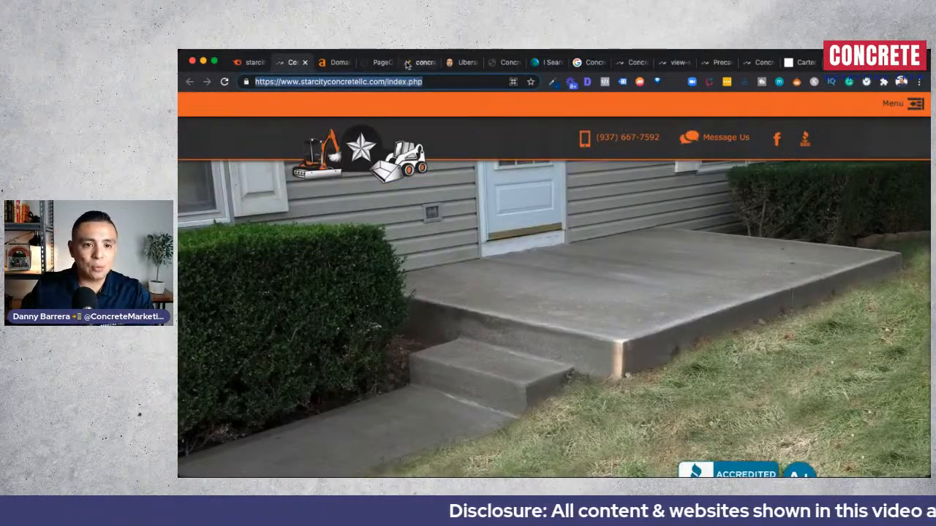
{"action": "left_click", "coordinate": [337, 63]}
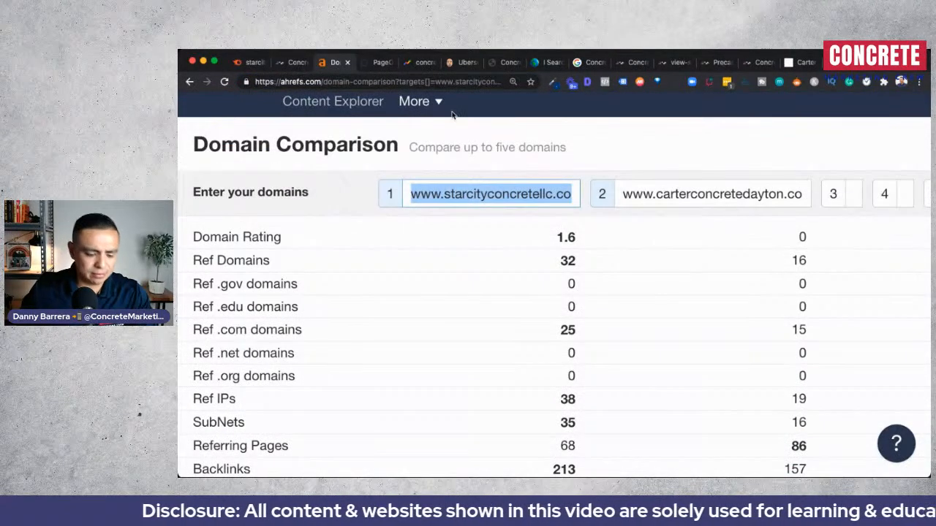
{"action": "key", "text": "ctrl+minus"}
{"action": "key", "text": "ctrl+minus"}
{"action": "key", "text": "ctrl+minus"}
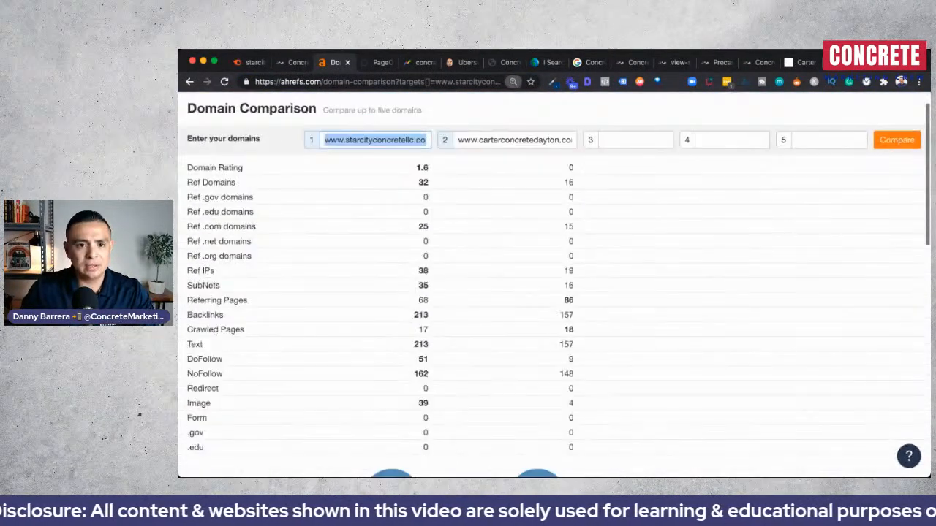
{"action": "left_click", "coordinate": [321, 108]}
{"action": "key", "text": "ctrl+v"}
{"action": "key", "text": "Return"}
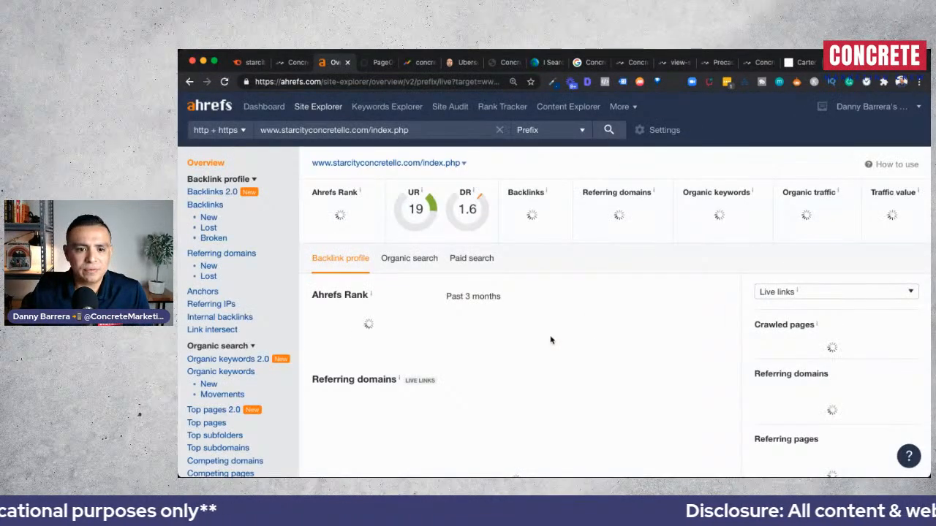
Review the page's overview metrics, Ahrefs Rank trend and all-time referring domains chart
{"action": "scroll", "coordinate": [556, 337], "scroll_direction": "down", "scroll_amount": 1}
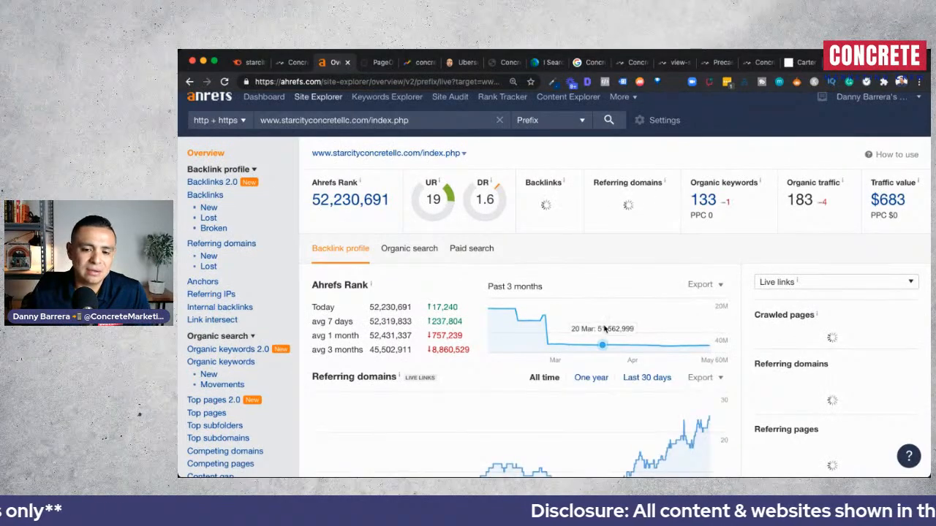
{"action": "scroll", "coordinate": [606, 333], "scroll_direction": "down", "scroll_amount": 3}
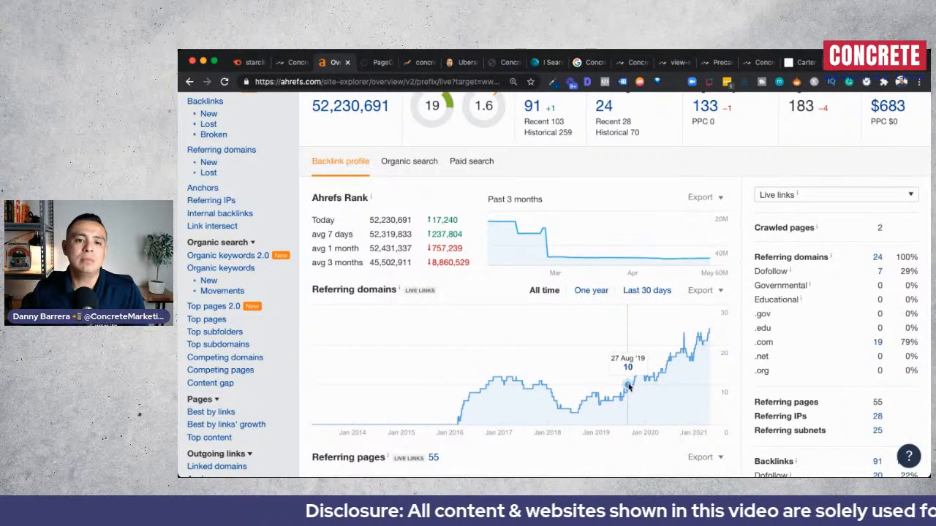
{"action": "scroll", "coordinate": [629, 386], "scroll_direction": "up", "scroll_amount": 1}
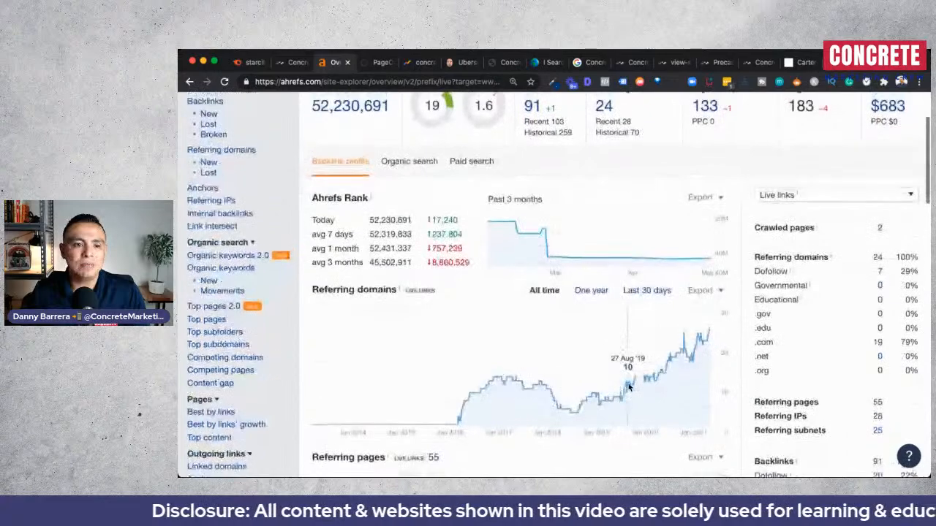
{"action": "scroll", "coordinate": [629, 386], "scroll_direction": "up", "scroll_amount": 4}
{"action": "scroll", "coordinate": [629, 387], "scroll_direction": "down", "scroll_amount": 4}
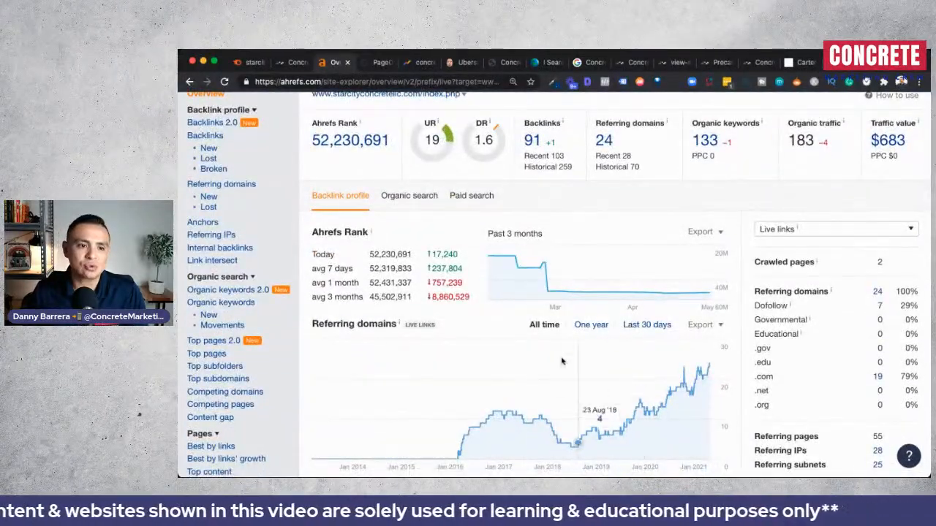
Open the page's backlinks report, limit it to one link per domain and check the first referring pages
{"action": "left_click", "coordinate": [205, 139]}
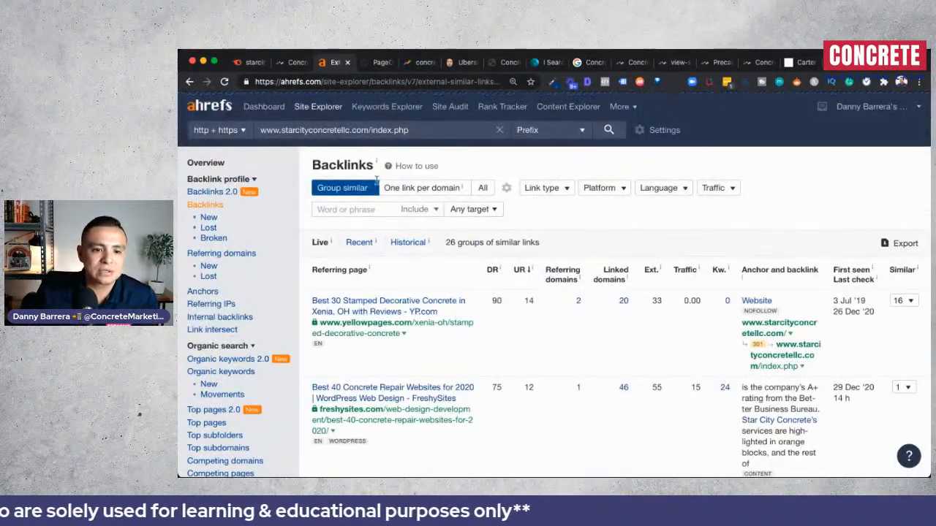
{"action": "left_click", "coordinate": [422, 191]}
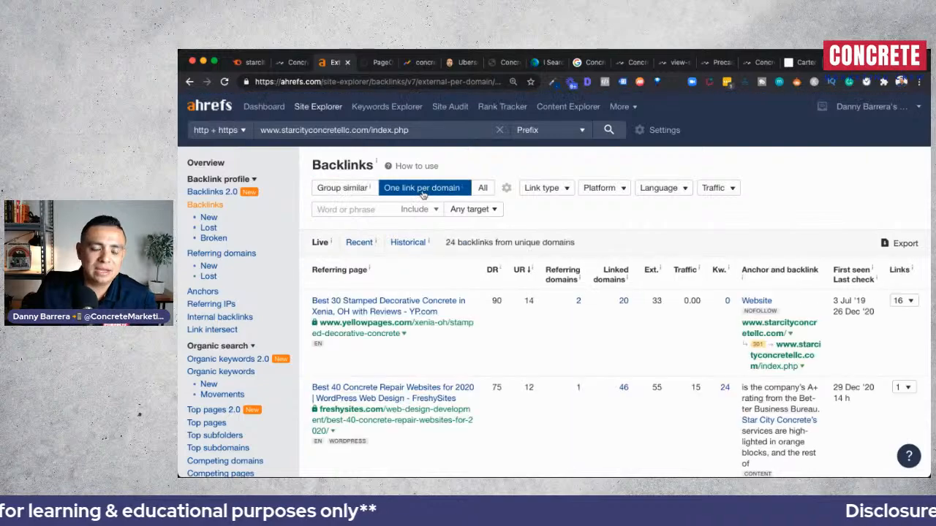
{"action": "scroll", "coordinate": [547, 299], "scroll_direction": "down", "scroll_amount": 8}
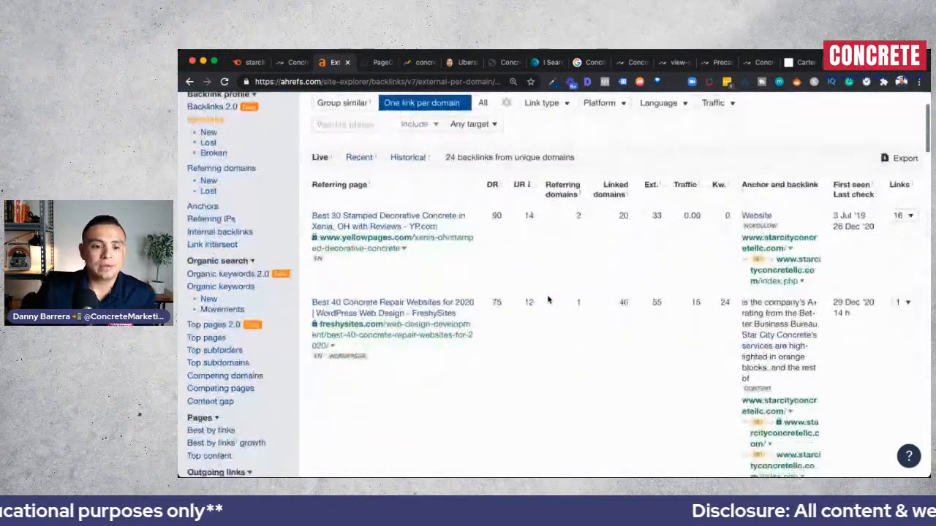
{"action": "scroll", "coordinate": [548, 299], "scroll_direction": "up", "scroll_amount": 2}
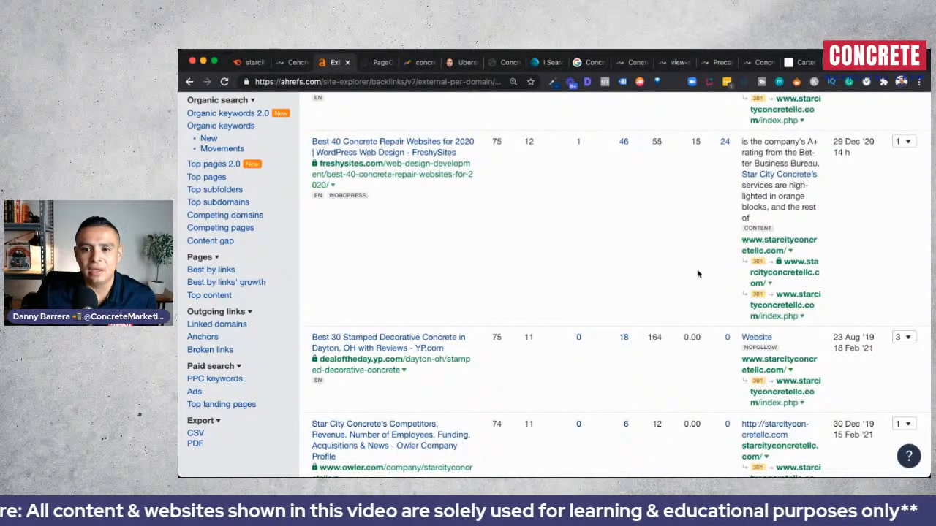
Examine the remaining referring pages, their domain ratings, anchors and nofollow tags in the backlinks list
{"action": "scroll", "coordinate": [699, 273], "scroll_direction": "down", "scroll_amount": 5}
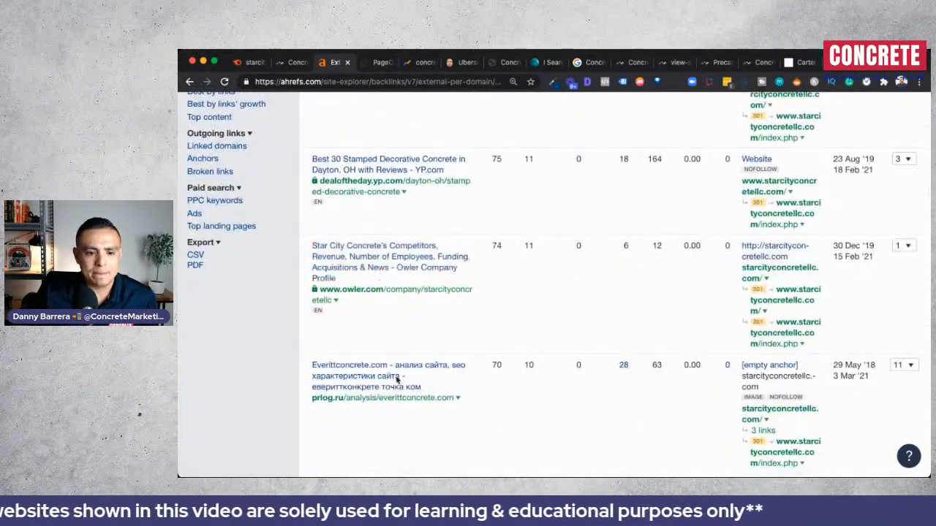
{"action": "scroll", "coordinate": [416, 431], "scroll_direction": "down", "scroll_amount": 4}
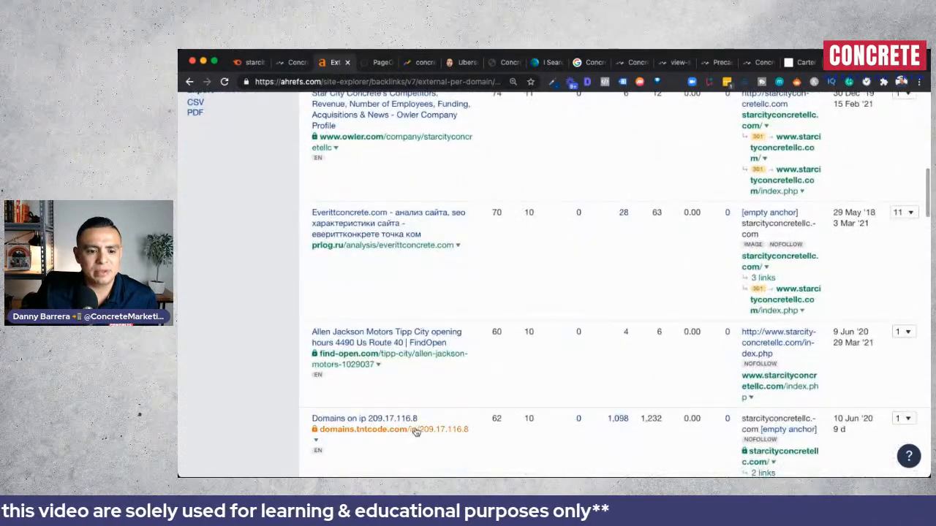
{"action": "scroll", "coordinate": [415, 431], "scroll_direction": "down", "scroll_amount": 4}
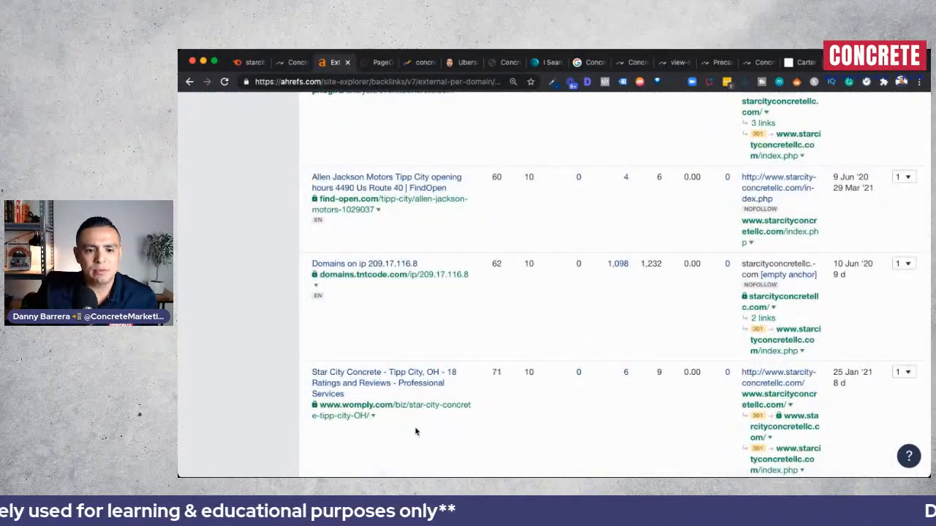
{"action": "scroll", "coordinate": [415, 432], "scroll_direction": "down", "scroll_amount": 4}
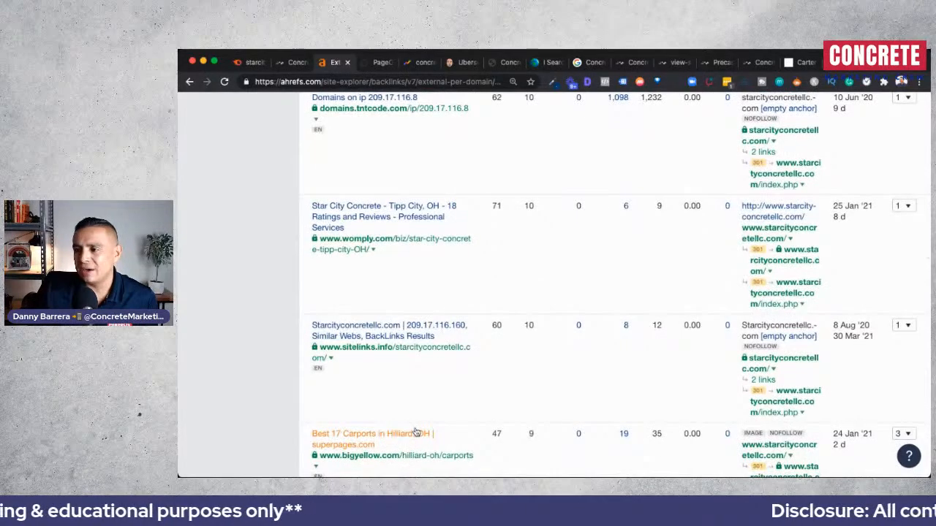
{"action": "scroll", "coordinate": [416, 432], "scroll_direction": "down", "scroll_amount": 4}
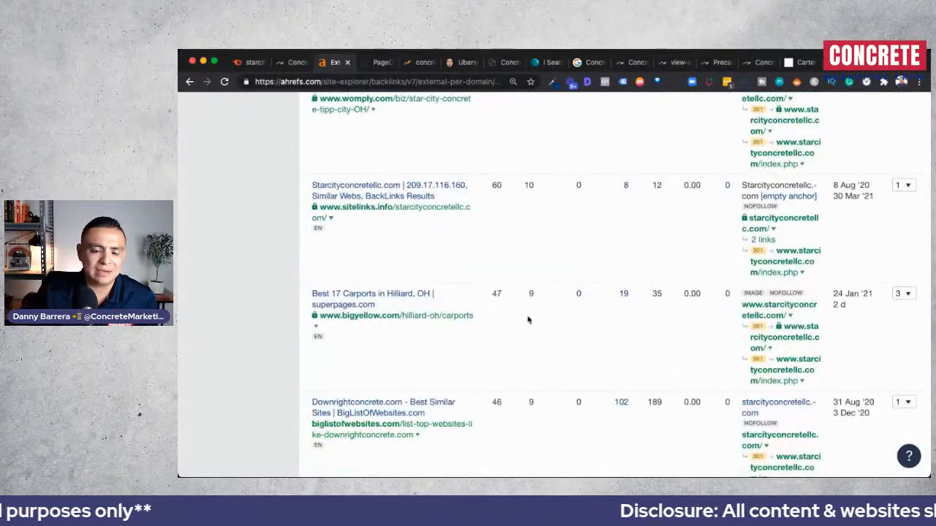
{"action": "scroll", "coordinate": [531, 346], "scroll_direction": "down", "scroll_amount": 1}
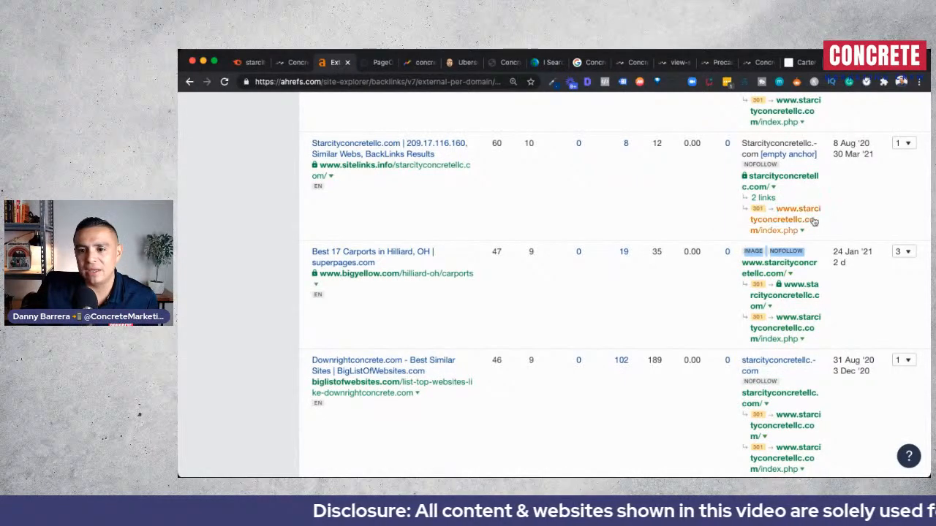
{"action": "scroll", "coordinate": [532, 305], "scroll_direction": "down", "scroll_amount": 10}
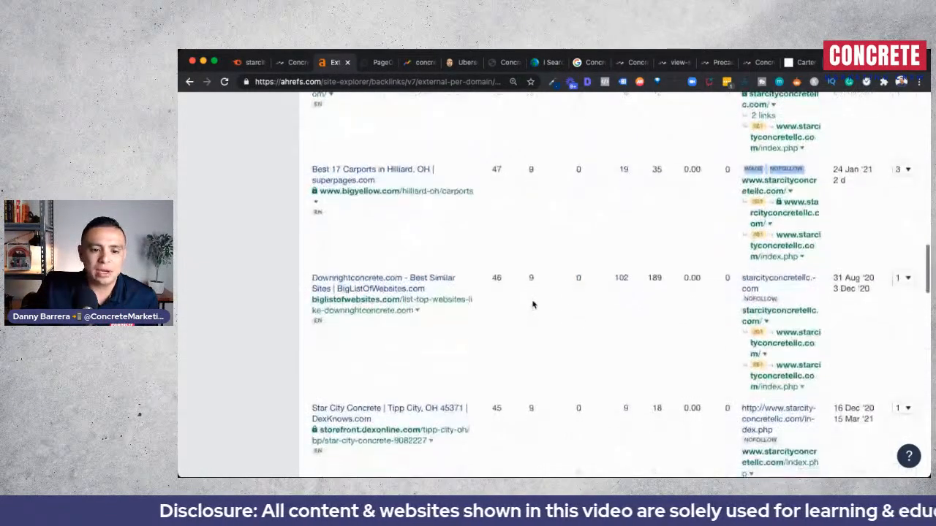
{"action": "scroll", "coordinate": [532, 304], "scroll_direction": "down", "scroll_amount": 1}
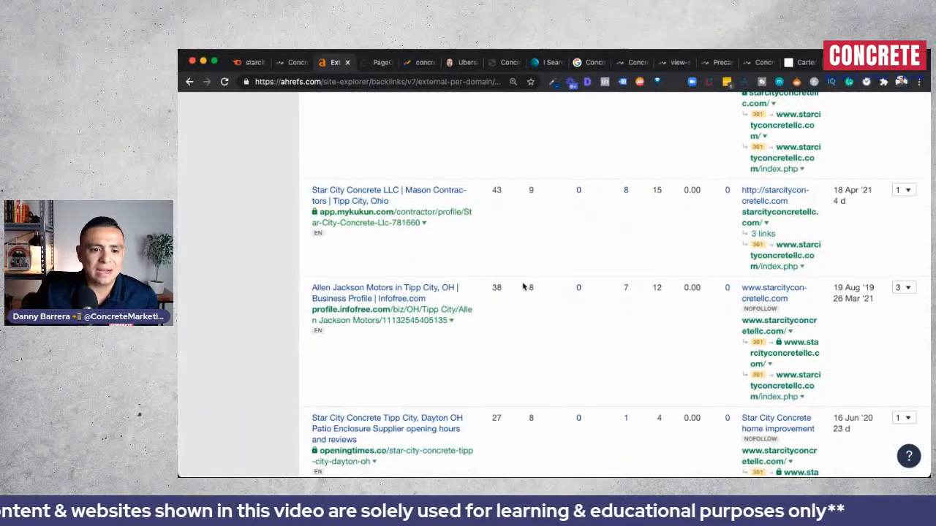
Revisit Star City's home page, then recheck its keyword positions and traffic summary in Semrush
{"action": "left_click", "coordinate": [289, 63]}
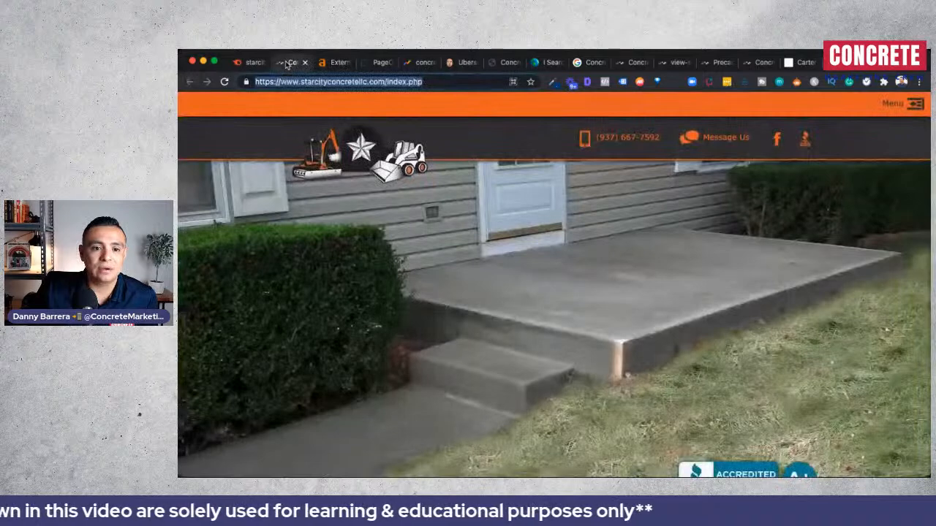
{"action": "left_click", "coordinate": [249, 63]}
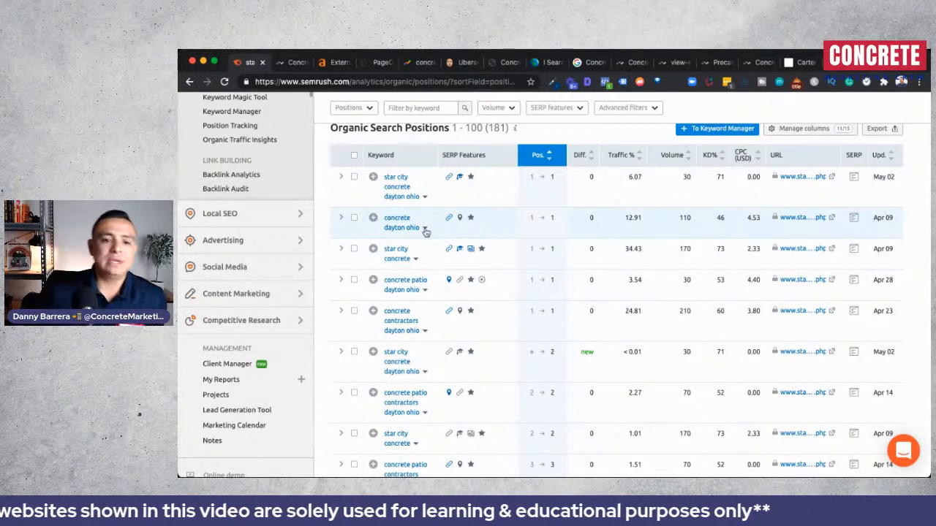
{"action": "scroll", "coordinate": [427, 232], "scroll_direction": "up", "scroll_amount": 3}
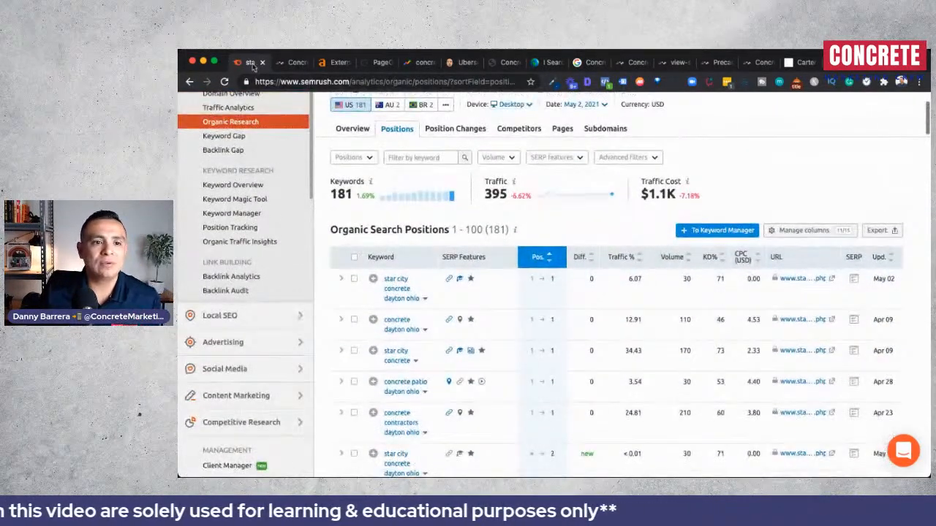
Return to Star City's website and expand its navigation menu to show the list of service pages
{"action": "left_click", "coordinate": [293, 64]}
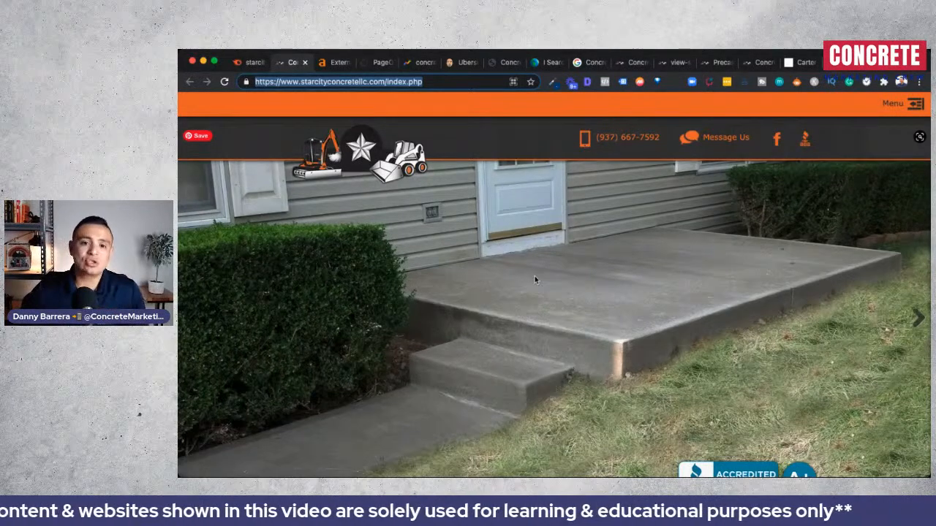
{"action": "left_click", "coordinate": [911, 107]}
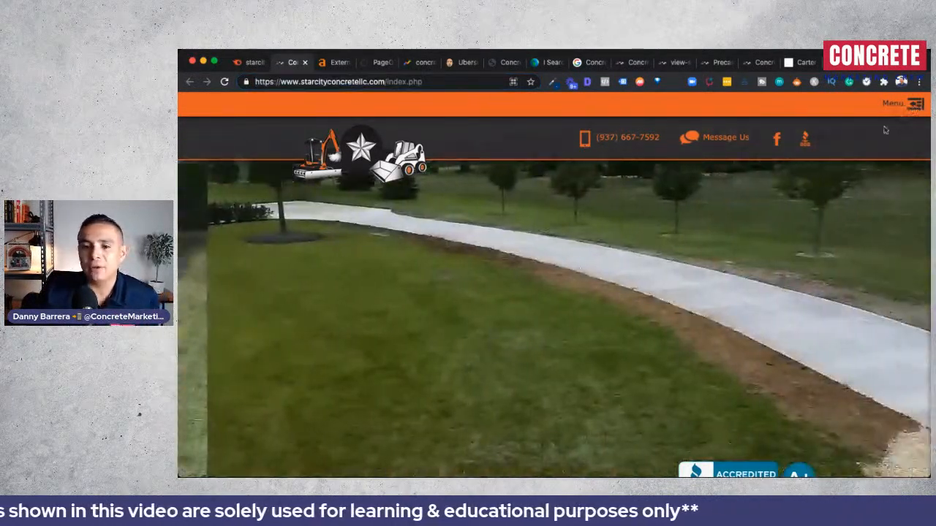
{"action": "left_click", "coordinate": [912, 108]}
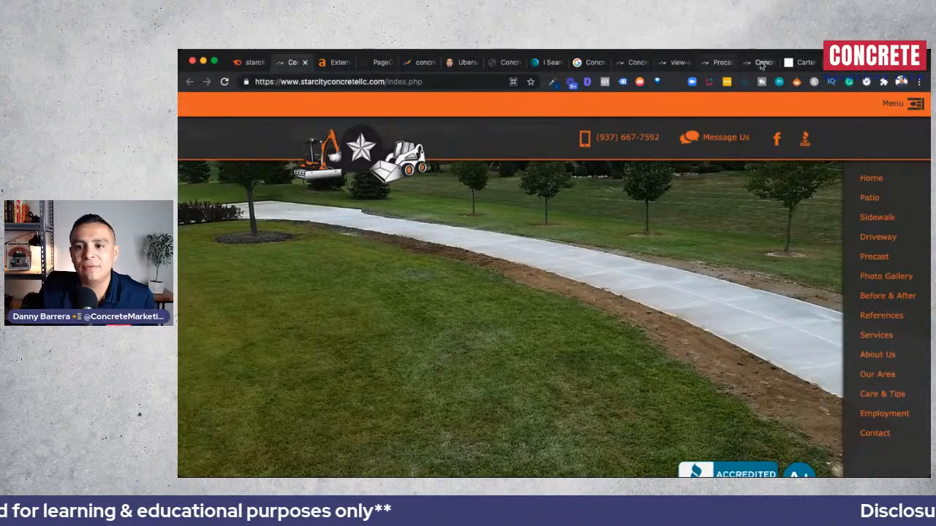
Switch to Carter Concrete's website and read through its Driveways and Curbs page
{"action": "left_click", "coordinate": [803, 62]}
{"action": "left_click", "coordinate": [433, 187]}
{"action": "scroll", "coordinate": [601, 252], "scroll_direction": "down", "scroll_amount": 3}
{"action": "scroll", "coordinate": [601, 252], "scroll_direction": "down", "scroll_amount": 4}
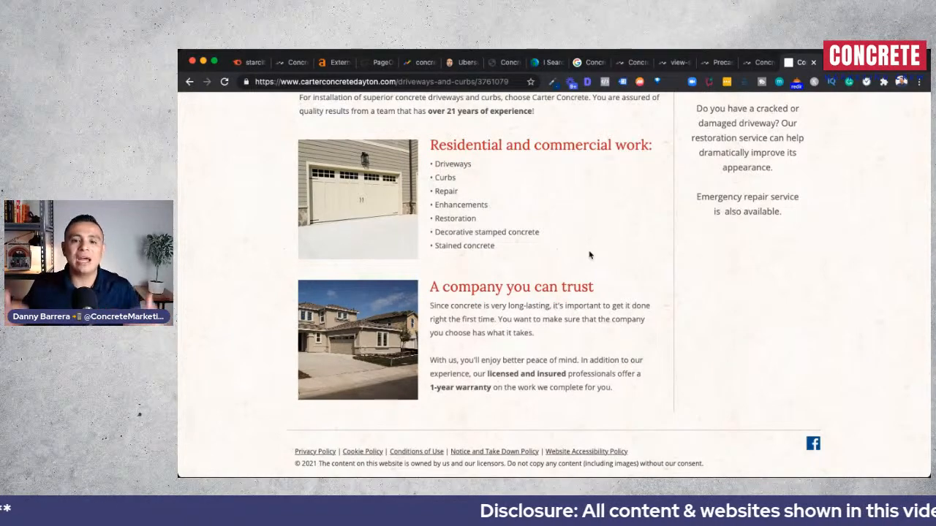
{"action": "scroll", "coordinate": [424, 159], "scroll_direction": "up", "scroll_amount": 5}
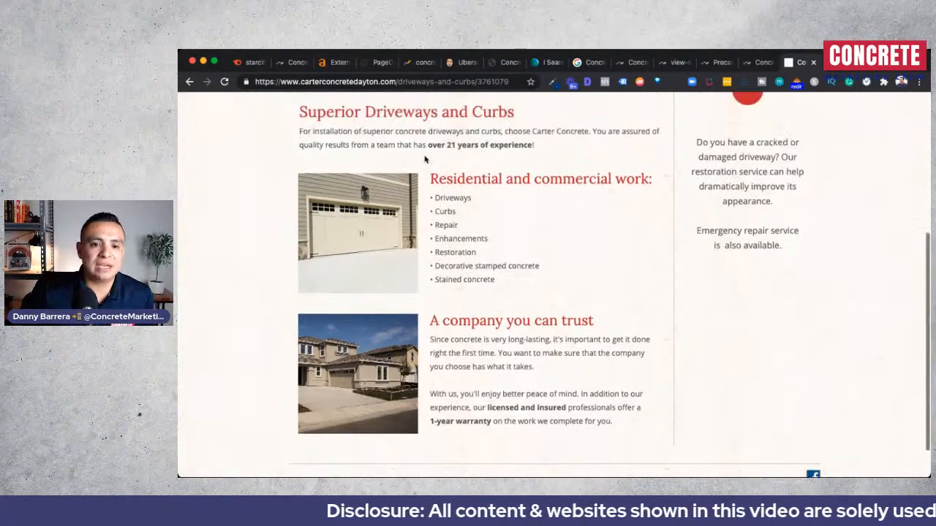
Open Carter Concrete's Home and Garage page and review its list of services and text
{"action": "left_click", "coordinate": [512, 188]}
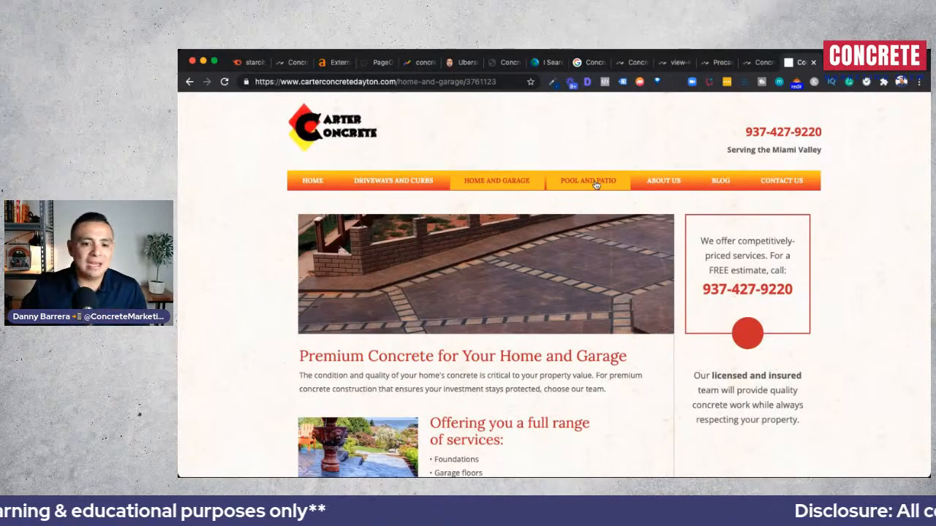
{"action": "scroll", "coordinate": [490, 249], "scroll_direction": "down", "scroll_amount": 5}
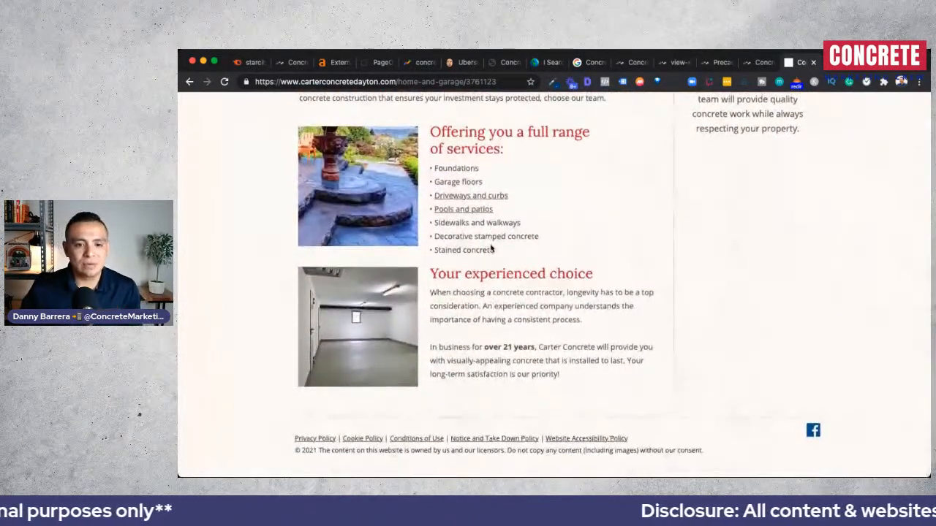
{"action": "scroll", "coordinate": [439, 241], "scroll_direction": "up", "scroll_amount": 3}
{"action": "scroll", "coordinate": [451, 214], "scroll_direction": "down", "scroll_amount": 1}
{"action": "scroll", "coordinate": [453, 216], "scroll_direction": "down", "scroll_amount": 1}
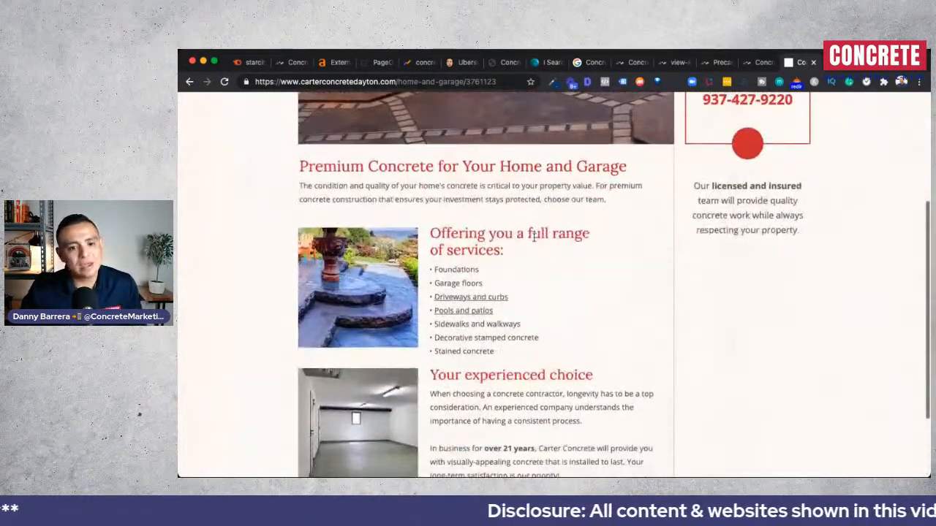
Reopen Carter Concrete's Driveways and Curbs page, then switch back to Star City's website for comparison
{"action": "scroll", "coordinate": [457, 213], "scroll_direction": "up", "scroll_amount": 4}
{"action": "left_click", "coordinate": [394, 184]}
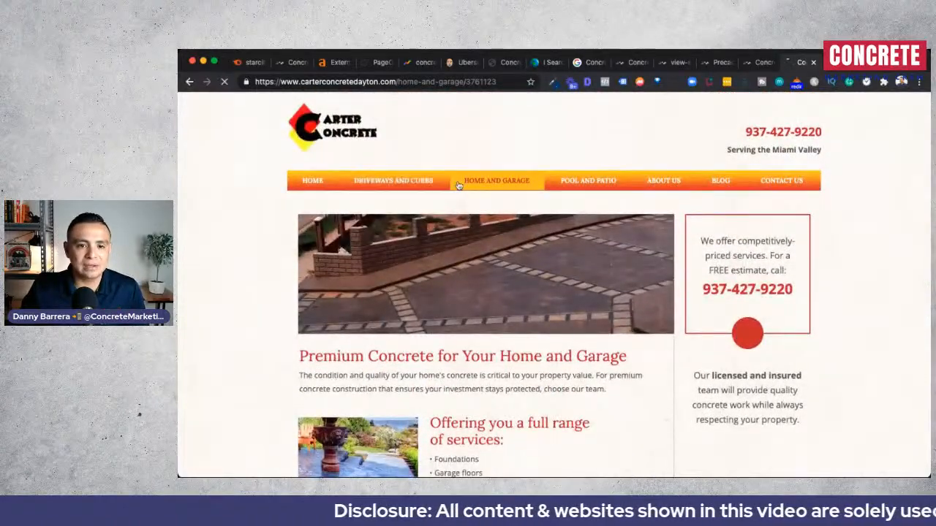
{"action": "left_click", "coordinate": [299, 62]}
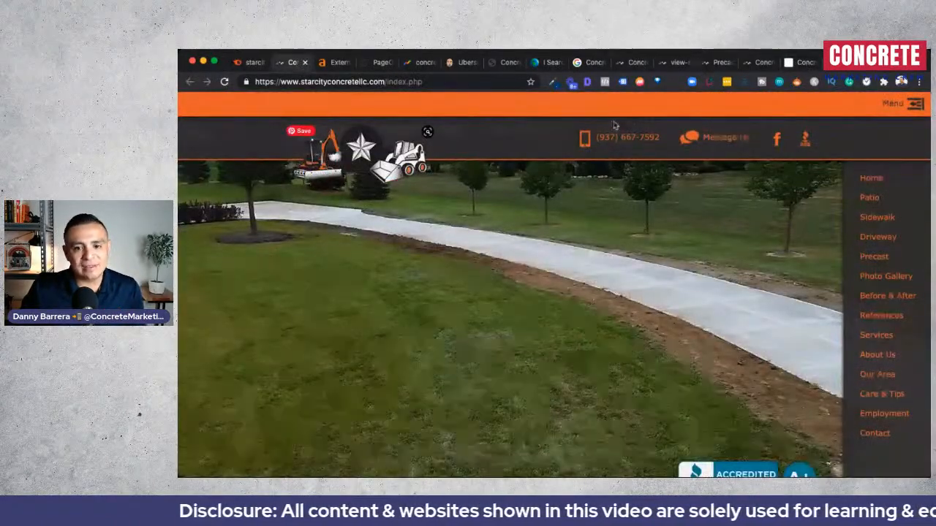
Open Star City's Sidewalk page and read through its heading, service-area text, photos and concrete terminology list
{"action": "left_click", "coordinate": [874, 218]}
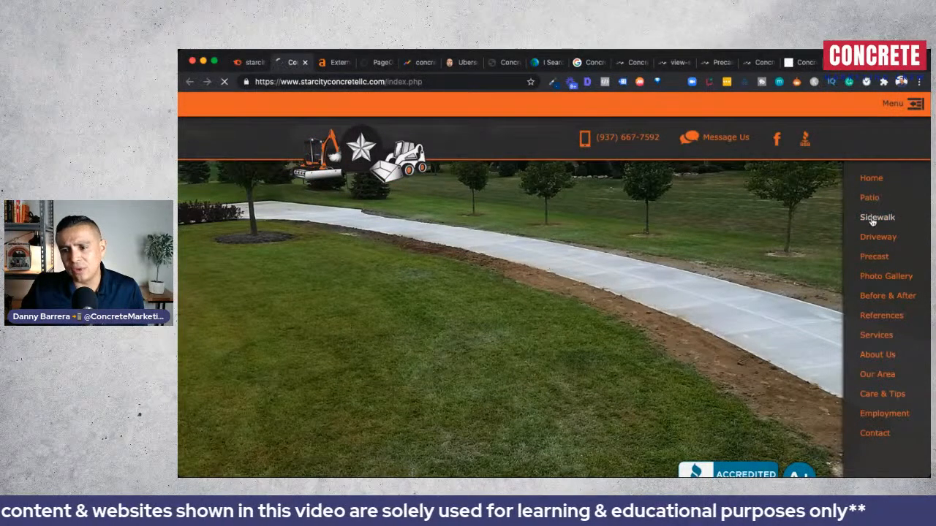
{"action": "scroll", "coordinate": [440, 309], "scroll_direction": "down", "scroll_amount": 3}
{"action": "scroll", "coordinate": [440, 310], "scroll_direction": "down", "scroll_amount": 15}
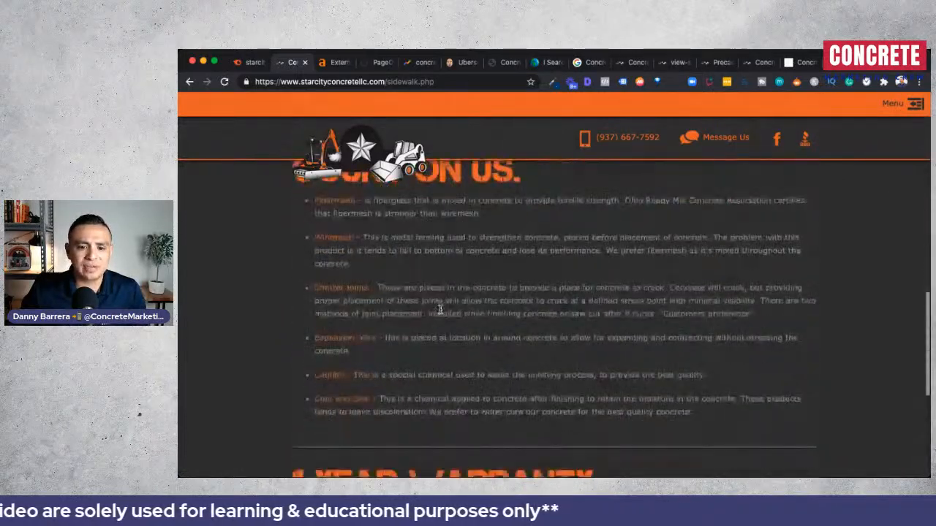
{"action": "scroll", "coordinate": [440, 310], "scroll_direction": "up", "scroll_amount": 5}
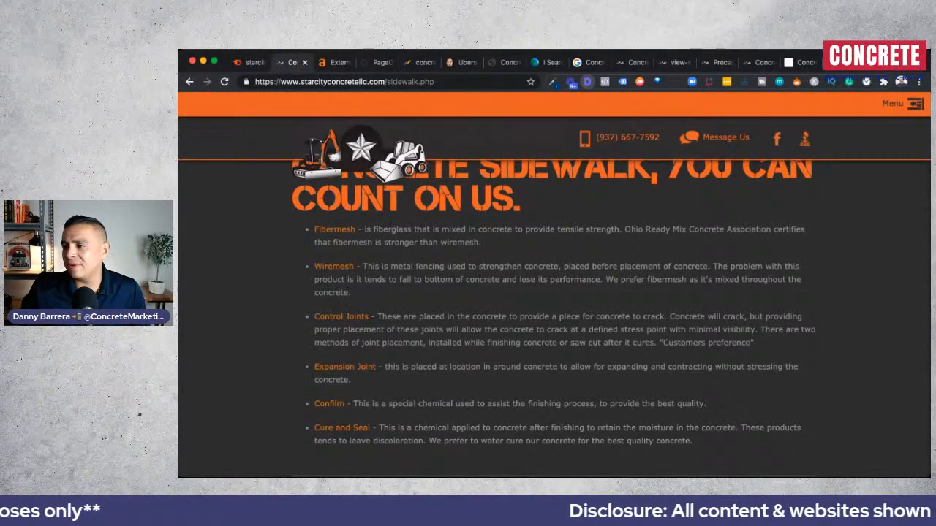
{"action": "scroll", "coordinate": [611, 337], "scroll_direction": "up", "scroll_amount": 8}
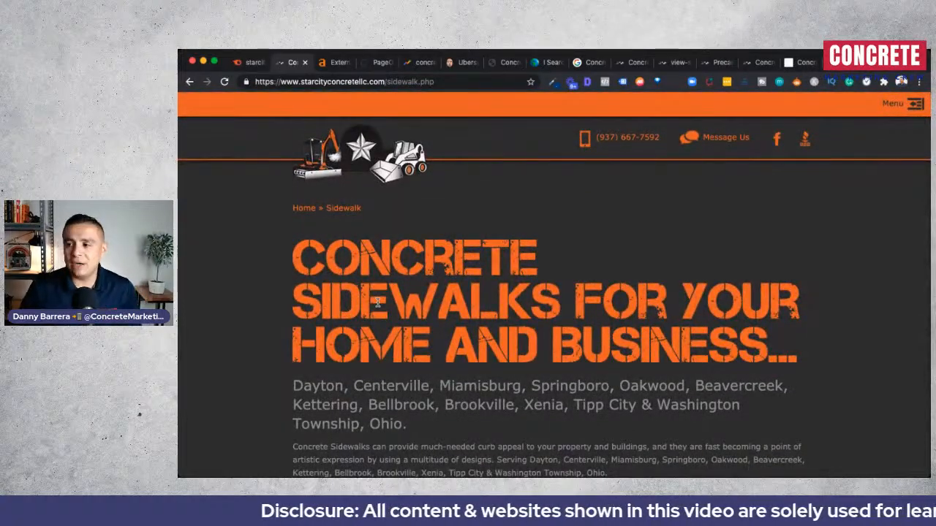
{"action": "scroll", "coordinate": [373, 306], "scroll_direction": "down", "scroll_amount": 4}
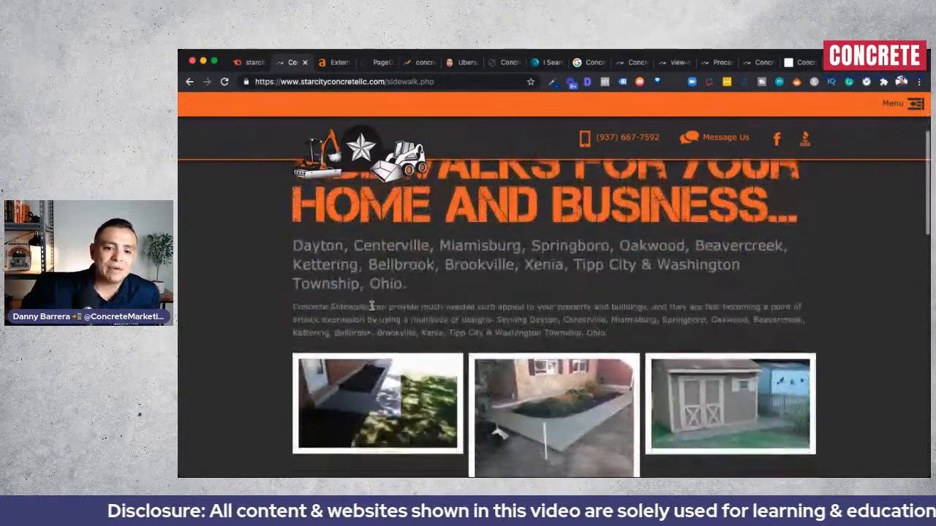
{"action": "scroll", "coordinate": [370, 306], "scroll_direction": "up", "scroll_amount": 5}
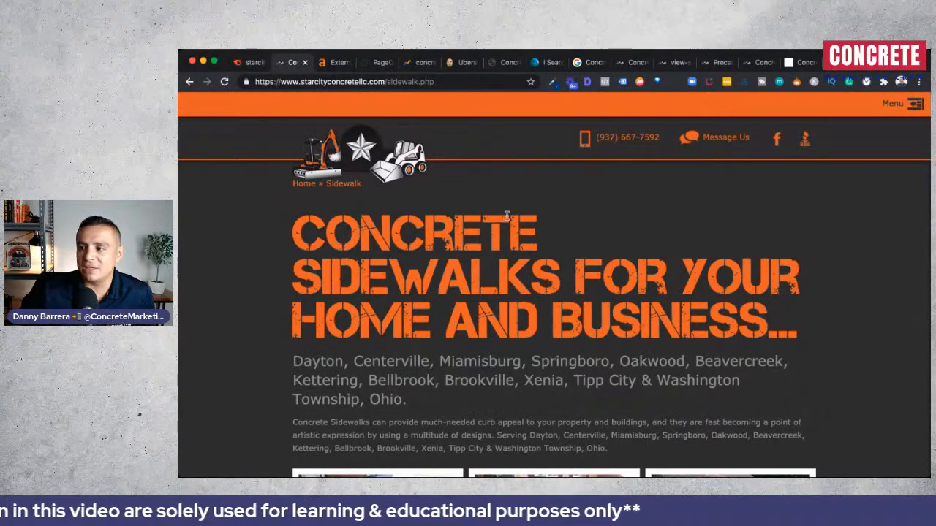
{"action": "scroll", "coordinate": [453, 260], "scroll_direction": "down", "scroll_amount": 5}
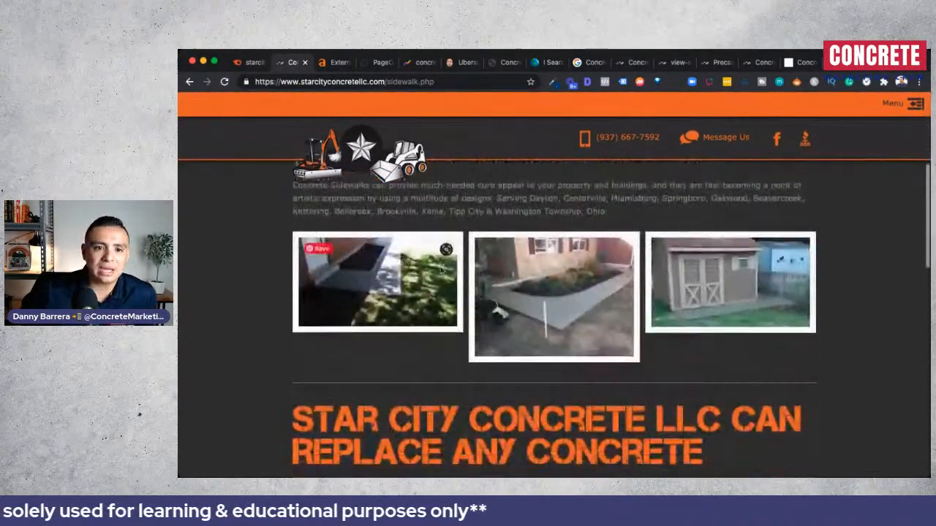
{"action": "scroll", "coordinate": [440, 271], "scroll_direction": "down", "scroll_amount": 5}
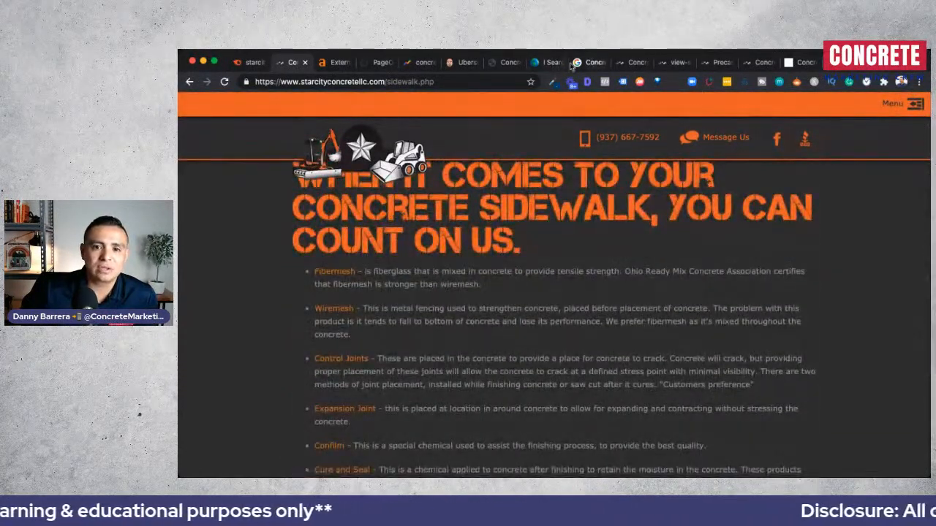
Switch to the Google results for "Concrete Contractors near Me" and review the organic listings and search suggestions
{"action": "left_click", "coordinate": [588, 63]}
{"action": "scroll", "coordinate": [445, 268], "scroll_direction": "up", "scroll_amount": 6}
{"action": "scroll", "coordinate": [445, 270], "scroll_direction": "down", "scroll_amount": 5}
{"action": "scroll", "coordinate": [446, 270], "scroll_direction": "up", "scroll_amount": 3}
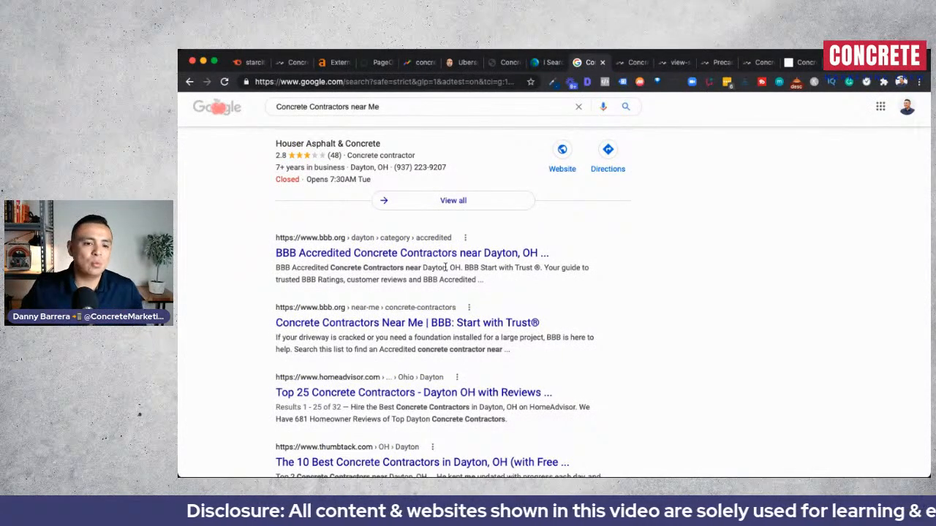
{"action": "key", "text": "super+Tab"}
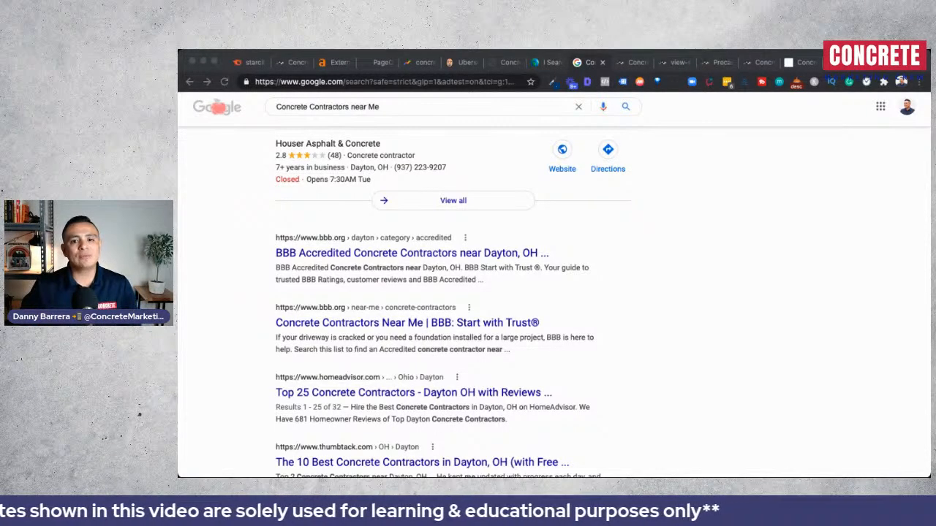
{"action": "left_click", "coordinate": [693, 279]}
{"action": "left_click", "coordinate": [384, 106]}
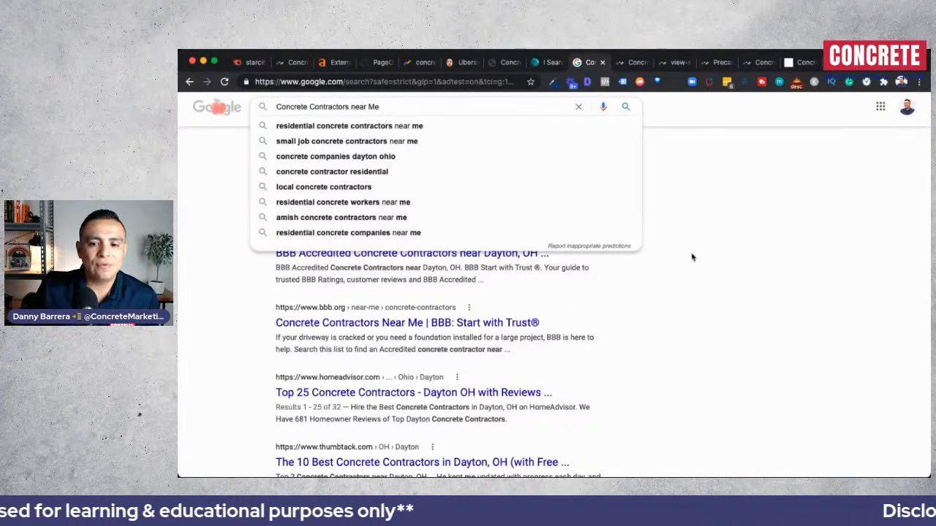
{"action": "left_click", "coordinate": [709, 276]}
Examine the related searches at the end of the Google results, highlighting their heading
{"action": "scroll", "coordinate": [708, 283], "scroll_direction": "down", "scroll_amount": 10}
{"action": "scroll", "coordinate": [709, 283], "scroll_direction": "down", "scroll_amount": 5}
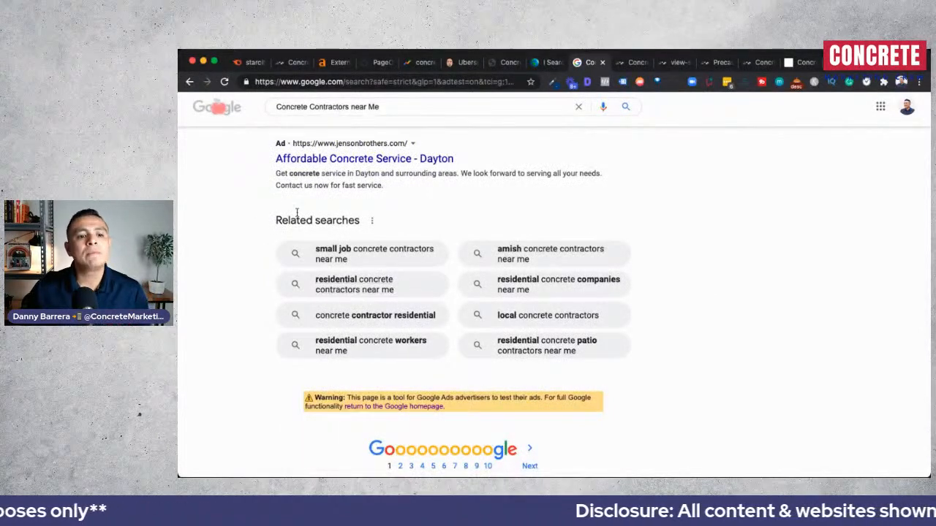
{"action": "left_click_drag", "start_coordinate": [276, 220], "coordinate": [359, 220]}
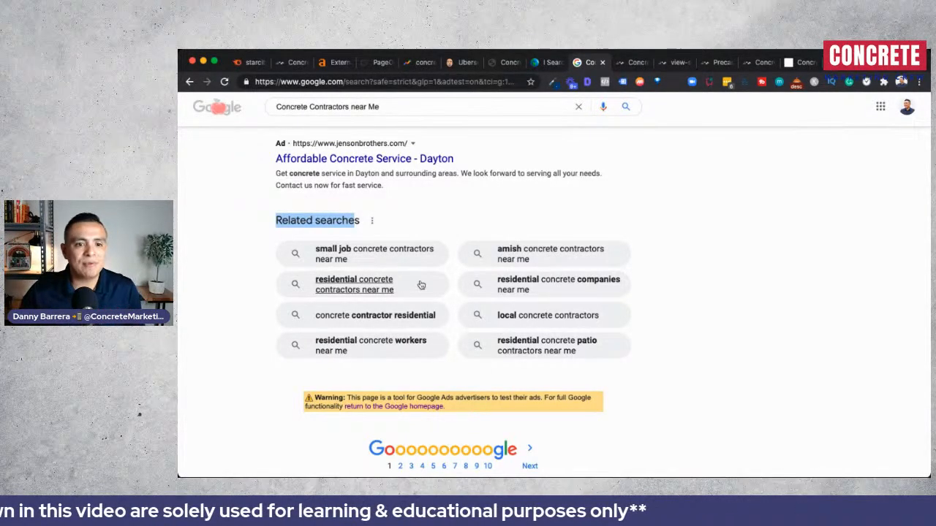
{"action": "scroll", "coordinate": [413, 293], "scroll_direction": "up", "scroll_amount": 10}
{"action": "scroll", "coordinate": [420, 280], "scroll_direction": "up", "scroll_amount": 5}
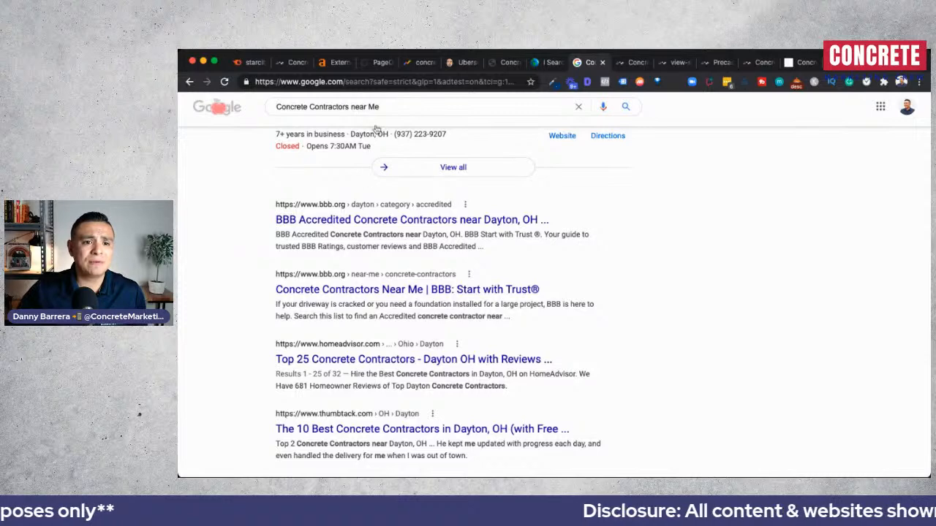
Inspect the title tag in Carter Concrete's page source and highlight "Contractor Dayton"
{"action": "left_click", "coordinate": [291, 63]}
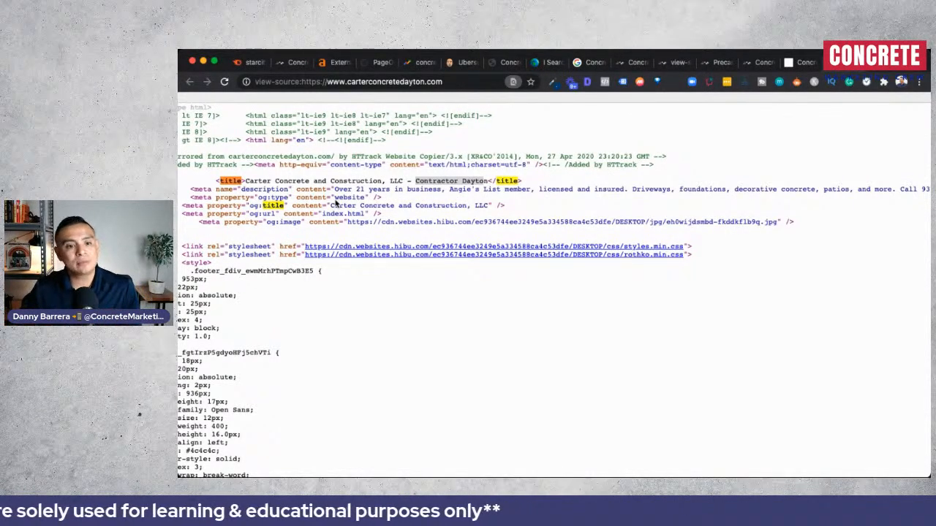
{"action": "left_click_drag", "start_coordinate": [415, 181], "coordinate": [488, 180]}
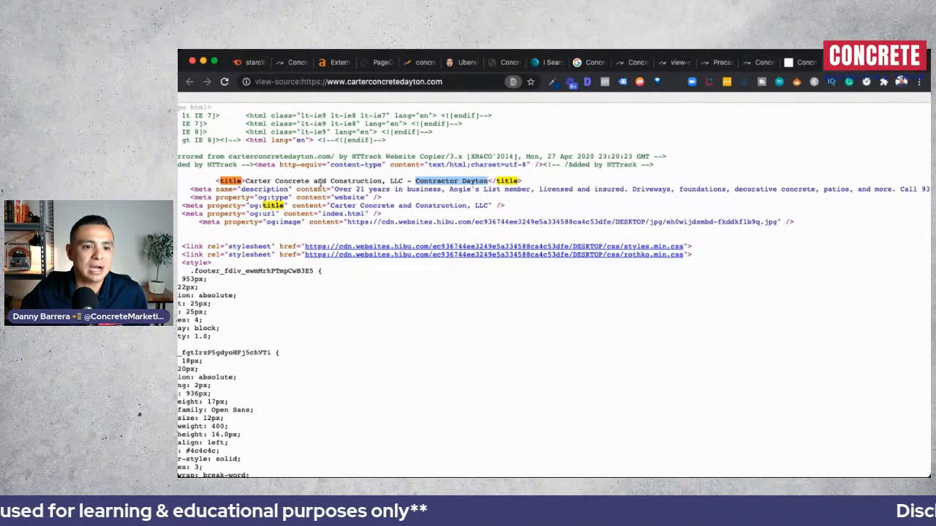
{"action": "left_click", "coordinate": [422, 183]}
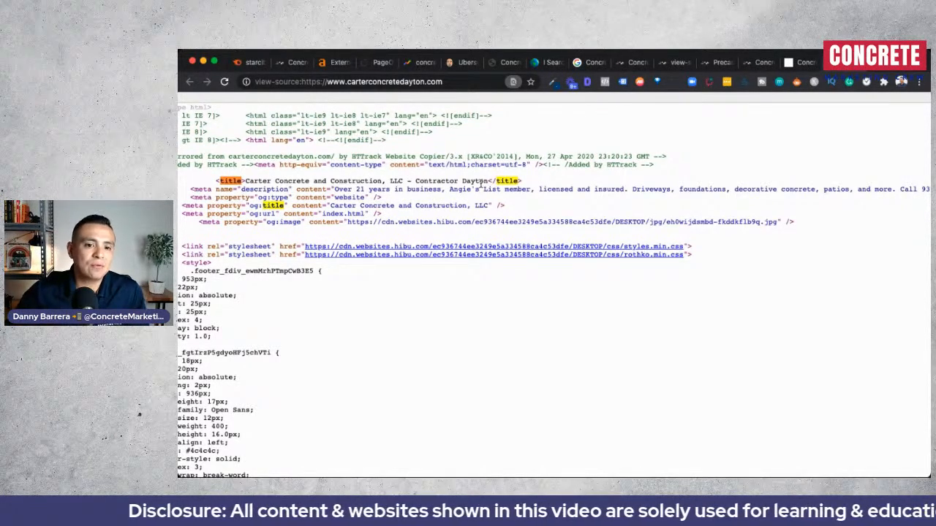
{"action": "left_click_drag", "start_coordinate": [418, 183], "coordinate": [482, 183]}
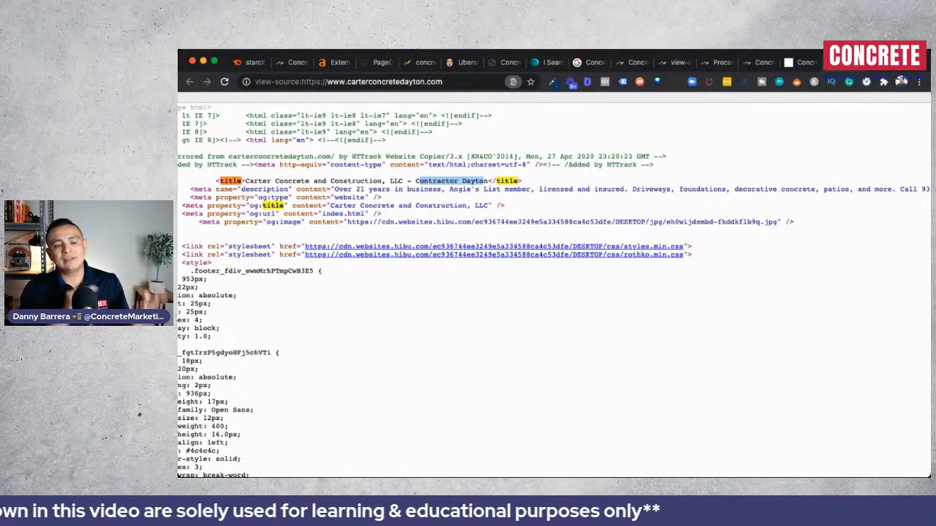
Return to Star City's home page and read through its headings, service-area text and credentials list
{"action": "left_click", "coordinate": [292, 62]}
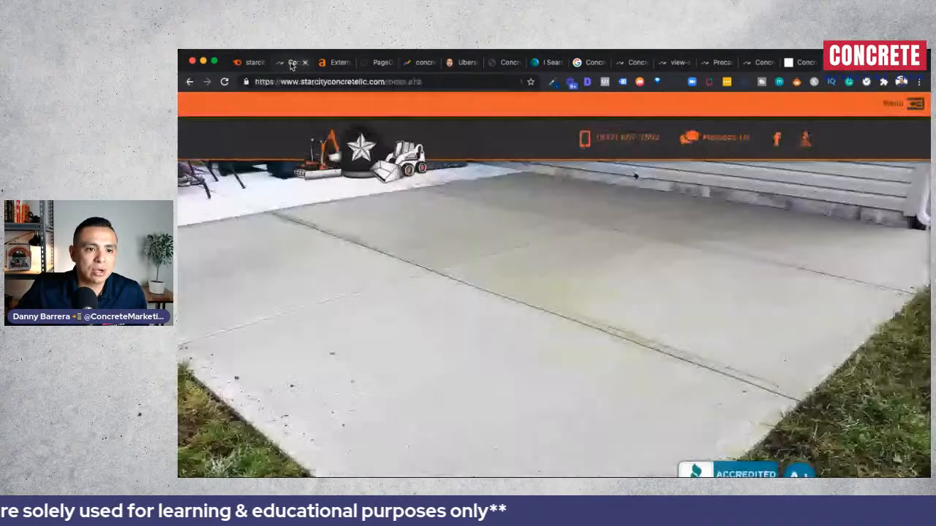
{"action": "scroll", "coordinate": [488, 253], "scroll_direction": "down", "scroll_amount": 3}
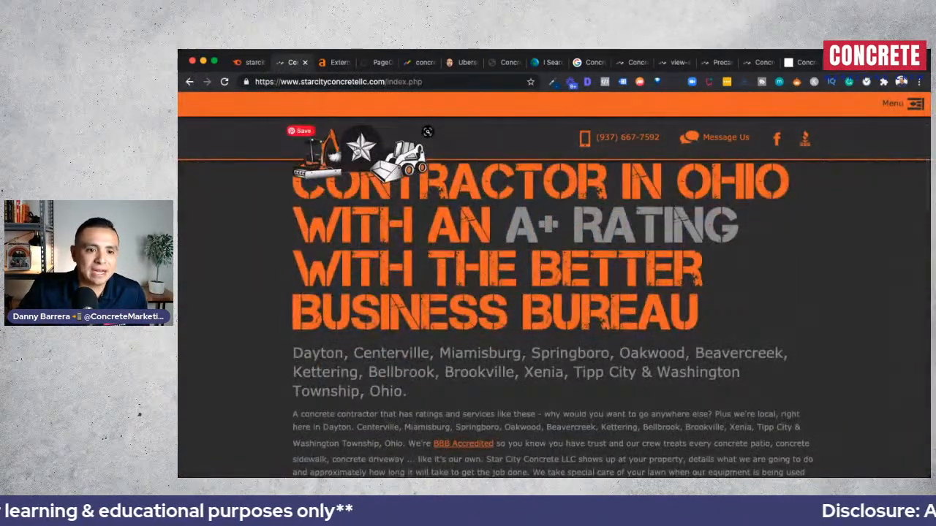
{"action": "scroll", "coordinate": [423, 282], "scroll_direction": "down", "scroll_amount": 2}
{"action": "scroll", "coordinate": [423, 283], "scroll_direction": "up", "scroll_amount": 5}
{"action": "scroll", "coordinate": [422, 283], "scroll_direction": "down", "scroll_amount": 10}
{"action": "scroll", "coordinate": [423, 282], "scroll_direction": "down", "scroll_amount": 10}
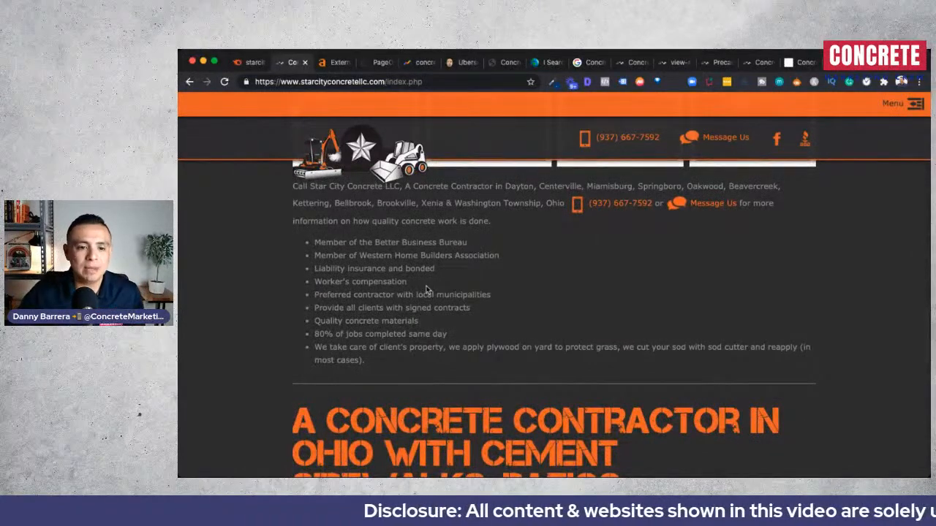
Copy all text from Star City's home page and paste it into wordcounter.net to count its words
{"action": "key", "text": "super+a"}
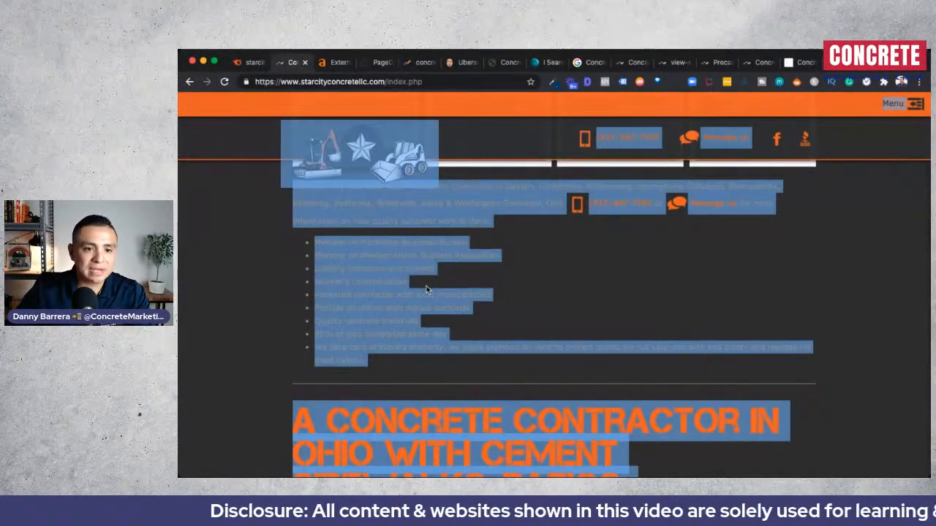
{"action": "key", "text": "super+t"}
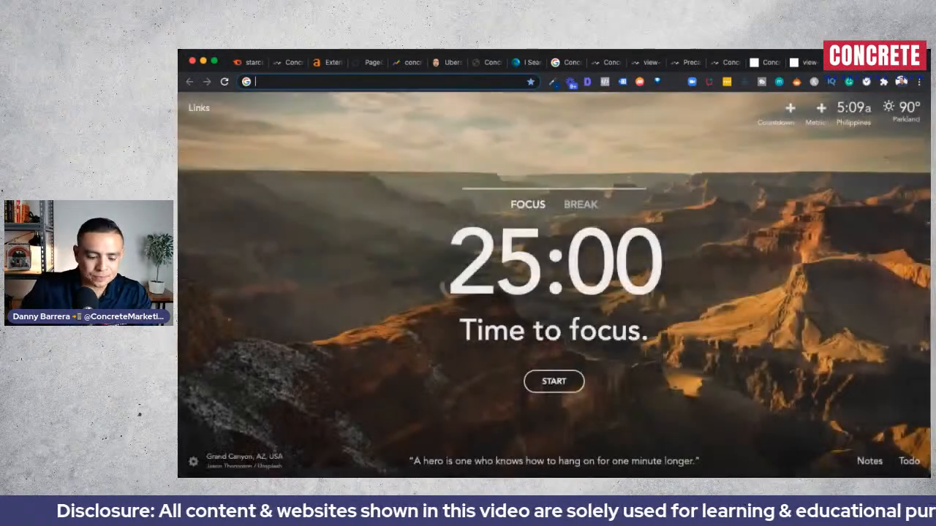
{"action": "type", "text": "word"}
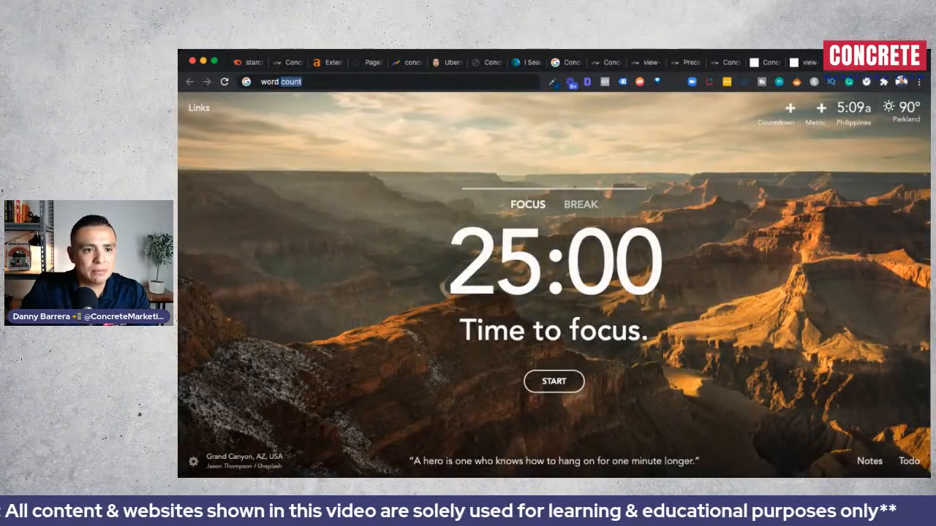
{"action": "key", "text": "Return"}
{"action": "left_click", "coordinate": [338, 283]}
{"action": "left_click", "coordinate": [428, 258]}
{"action": "key", "text": "super+v"}
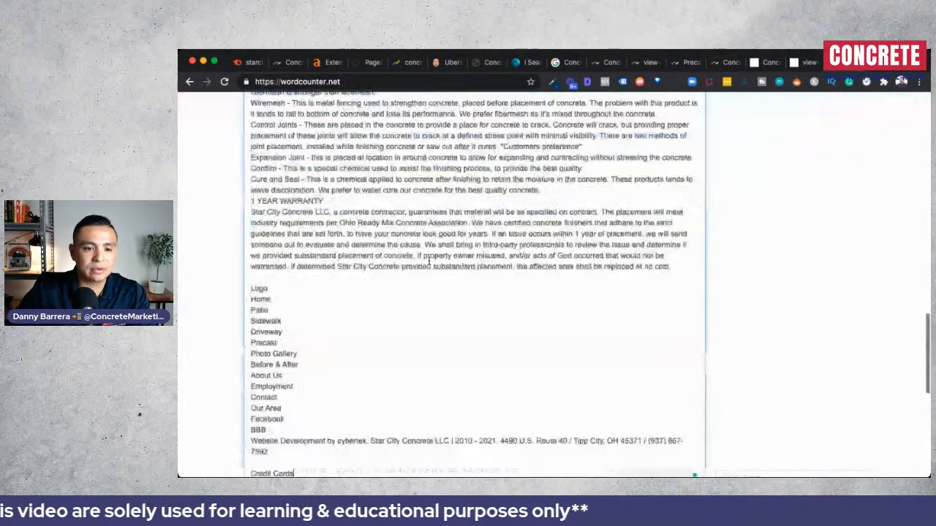
{"action": "scroll", "coordinate": [427, 267], "scroll_direction": "up", "scroll_amount": 5}
{"action": "scroll", "coordinate": [688, 266], "scroll_direction": "up", "scroll_amount": 3}
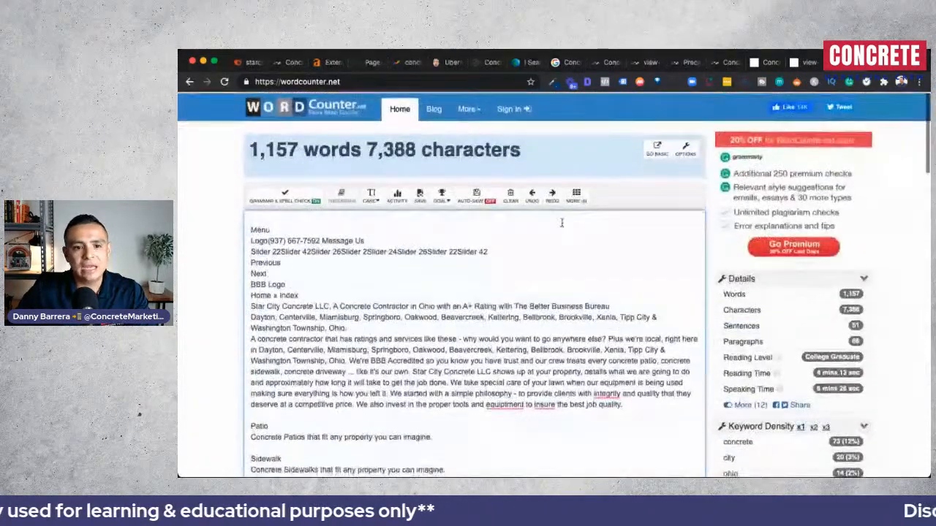
Highlight the word total above the pasted Star City home page text
{"action": "left_click_drag", "start_coordinate": [250, 148], "coordinate": [296, 148]}
{"action": "left_click", "coordinate": [295, 149]}
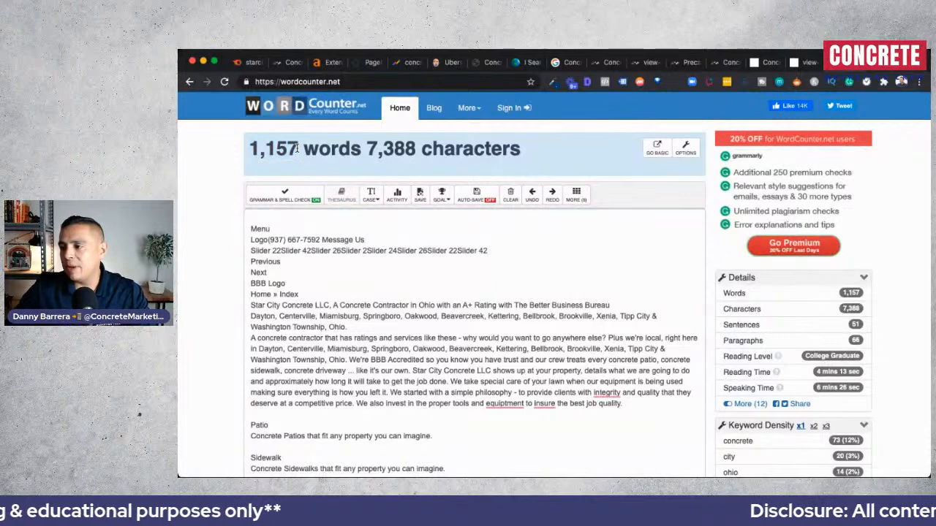
{"action": "triple_click", "coordinate": [253, 149]}
{"action": "left_click", "coordinate": [251, 151]}
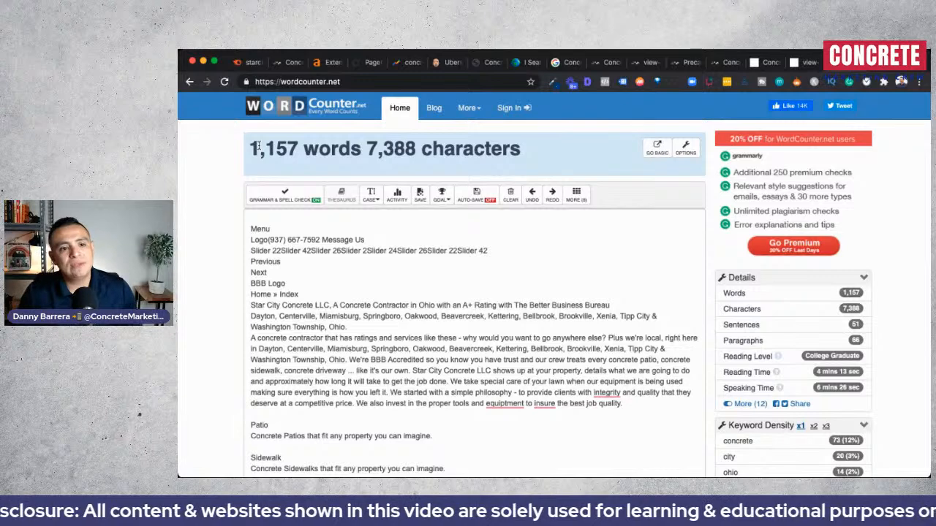
{"action": "double_click", "coordinate": [256, 148]}
{"action": "left_click", "coordinate": [252, 149]}
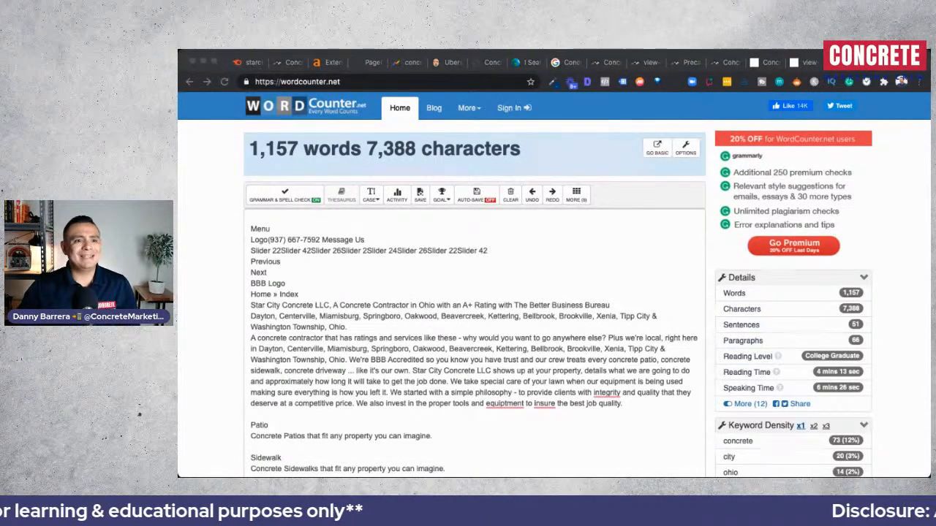
Switch to Star City's backlink report in Ahrefs and open the Domain Comparison tool
{"action": "left_click", "coordinate": [321, 64]}
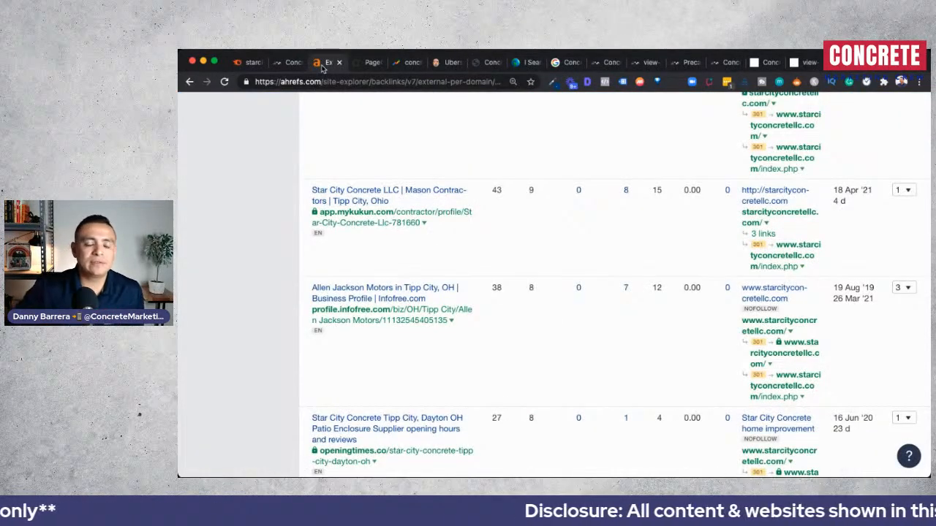
{"action": "scroll", "coordinate": [486, 160], "scroll_direction": "up", "scroll_amount": 15}
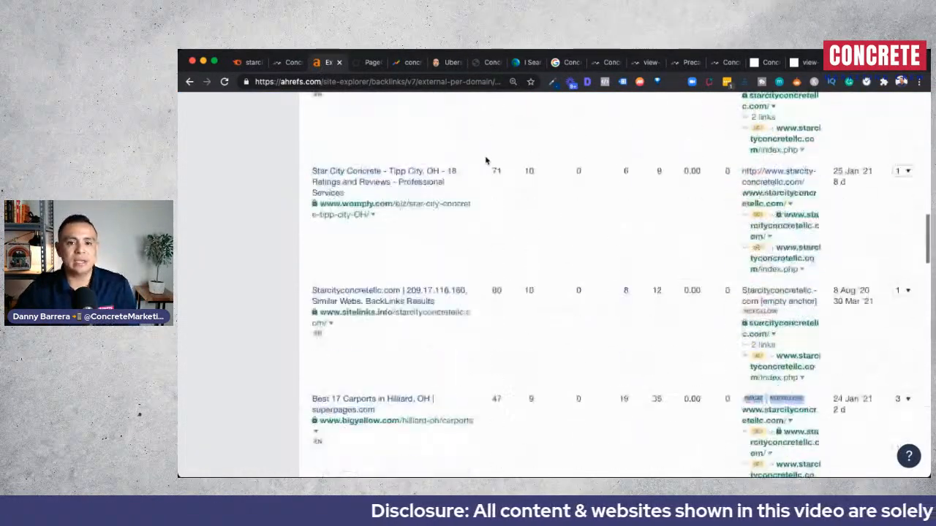
{"action": "scroll", "coordinate": [486, 160], "scroll_direction": "up", "scroll_amount": 10}
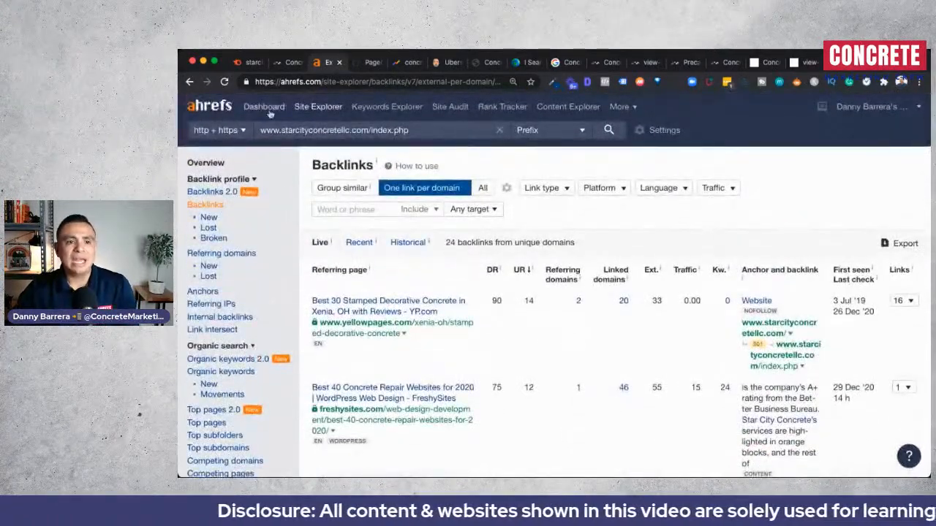
{"action": "left_click", "coordinate": [620, 107]}
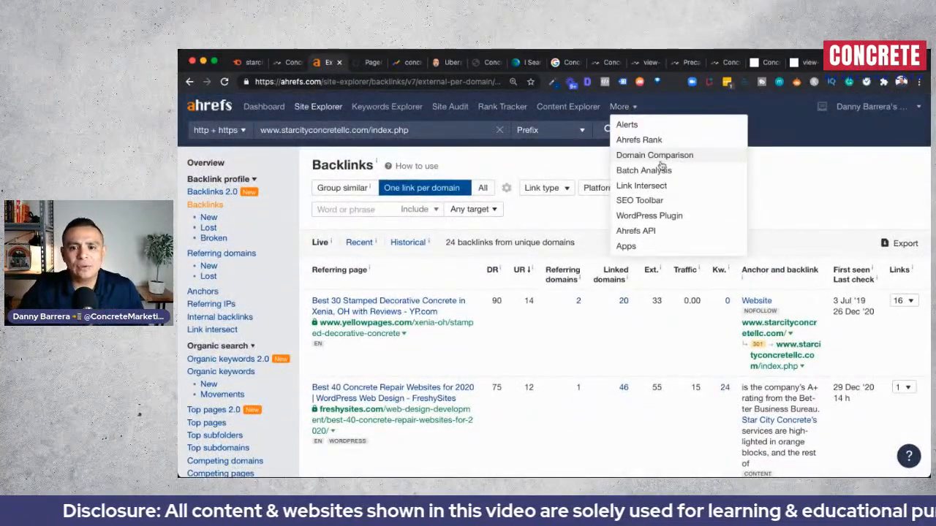
{"action": "left_click", "coordinate": [658, 157]}
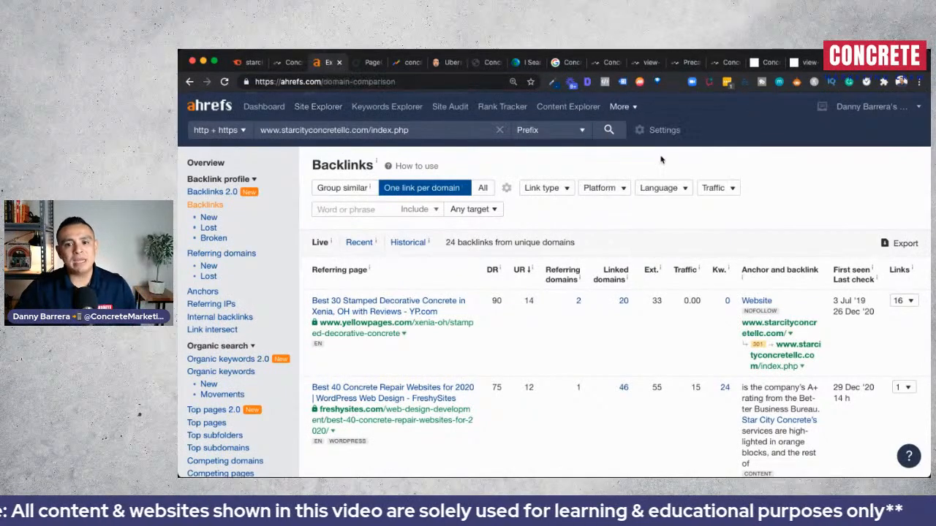